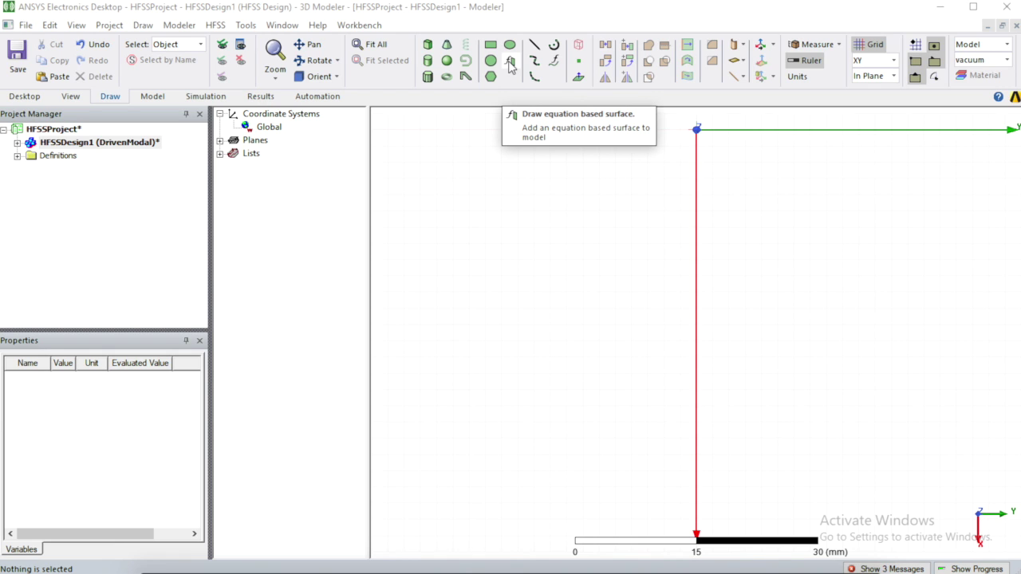
# Start an equation-based surface with X set to _u and Y set to s*_v*exp(_u*rate).
pyautogui.click(511, 63)
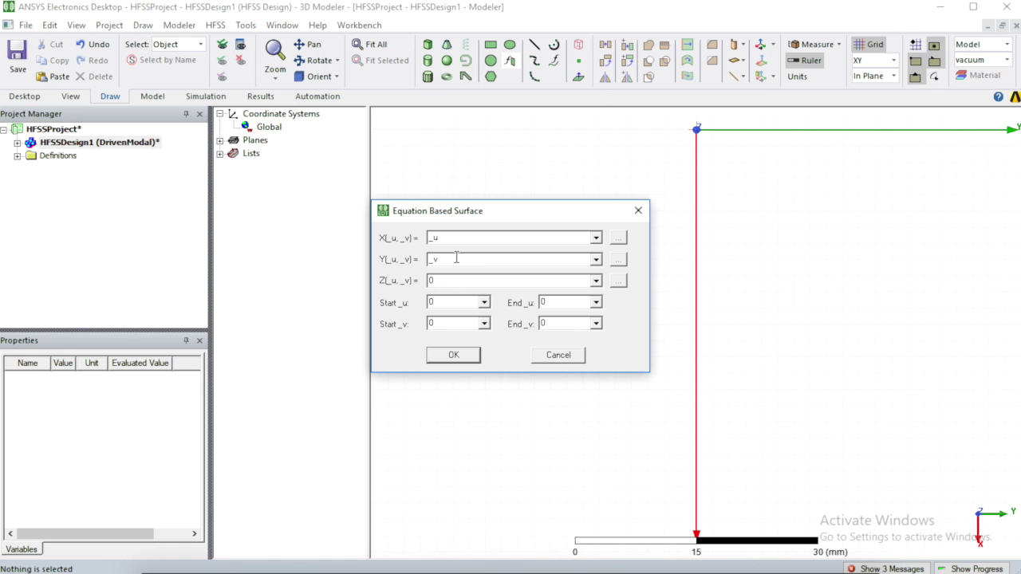
pyautogui.doubleClick(448, 238)
pyautogui.click(444, 238)
pyautogui.doubleClick(441, 238)
pyautogui.doubleClick(445, 260)
pyautogui.press('BackSpace')
pyautogui.write('s*_v*exp')
pyautogui.write('(_u*rate')
# Set the surface's _u range from 0 to TL and its _v range from -1 to 1, and submit the equation.
pyautogui.doubleClick(466, 302)
pyautogui.press('BackSpace')
pyautogui.write('0')
pyautogui.doubleClick(560, 302)
pyautogui.write('10')
pyautogui.click(458, 327)
pyautogui.write('-1')
pyautogui.click(587, 321)
pyautogui.write('1')
pyautogui.click(443, 361)
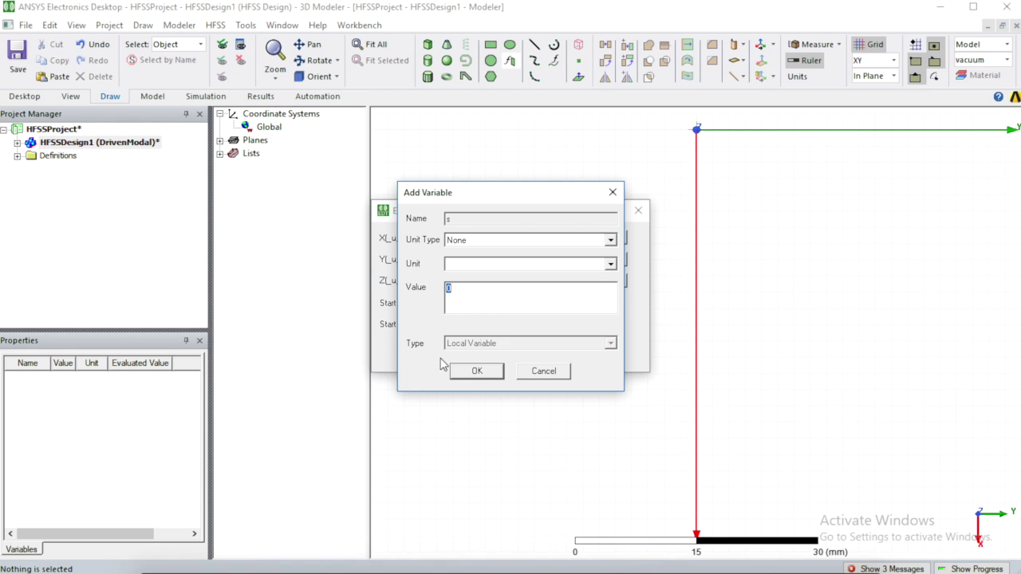
# Define the variable s as a length of 1 mm.
pyautogui.moveTo(536, 199); pyautogui.dragTo(766, 198)
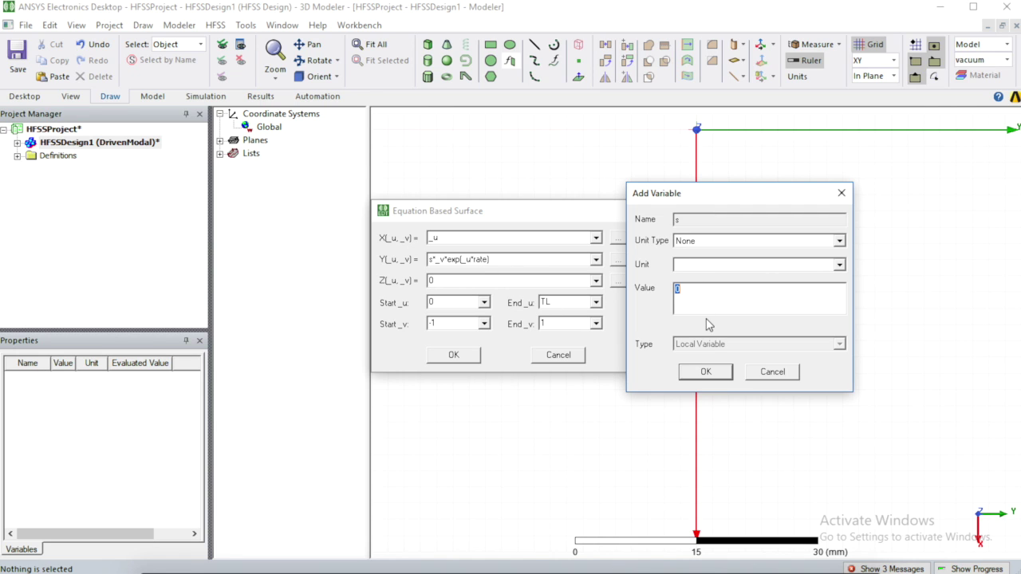
pyautogui.click(711, 292)
pyautogui.click(839, 240)
pyautogui.press('d')
pyautogui.press('l')
pyautogui.click(763, 255)
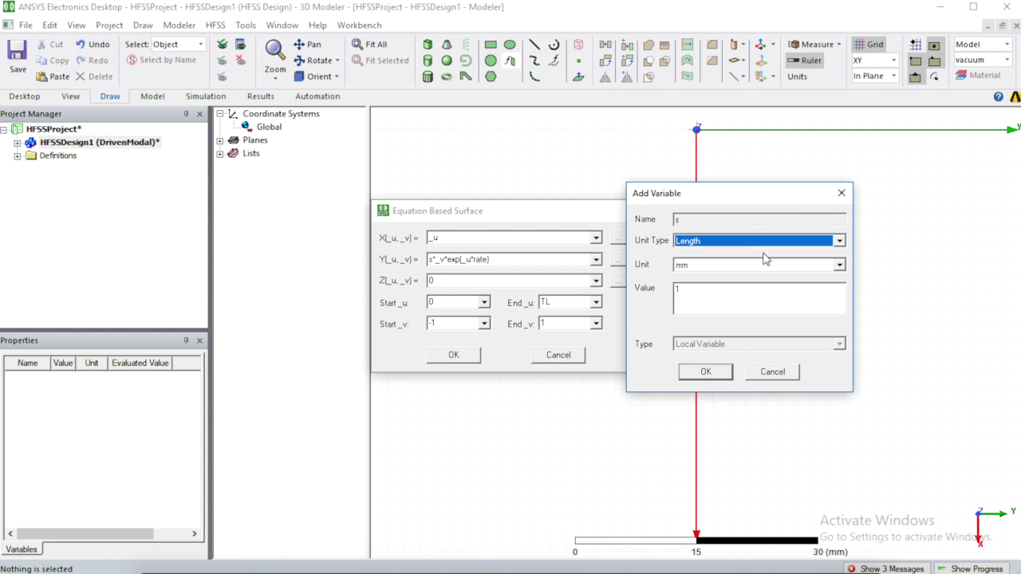
pyautogui.click(700, 380)
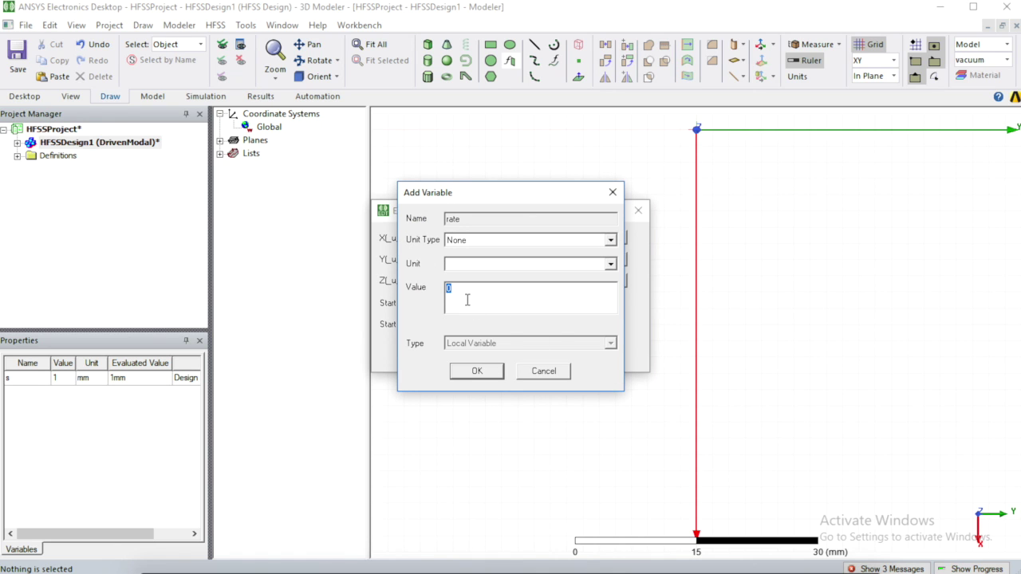
# Define the unitless variable rate with a value of 10.
pyautogui.press('BackSpace')
pyautogui.write('10')
pyautogui.click(470, 371)
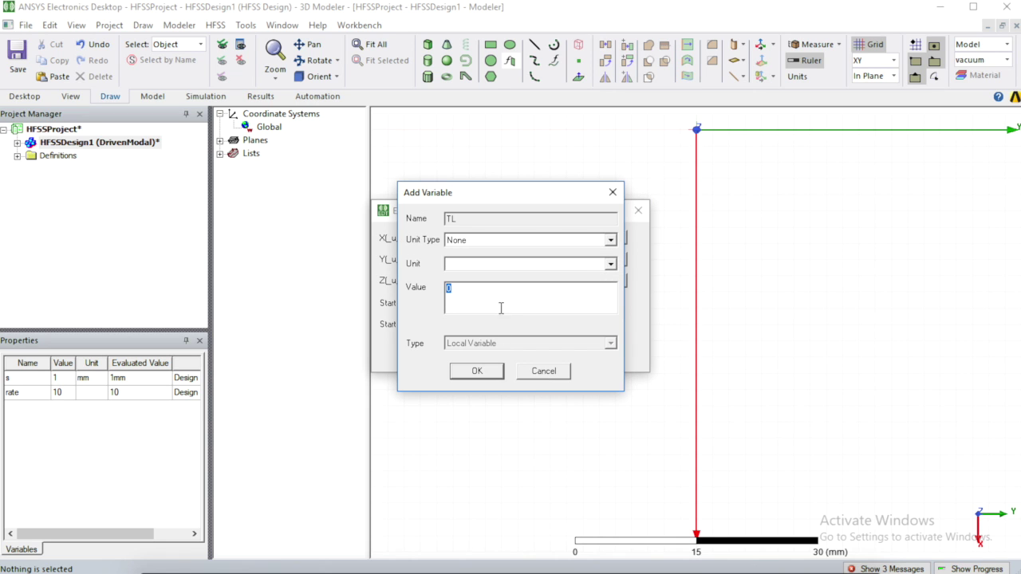
# Define the variable TL as a length of 50 mm and finish creating the surface.
pyautogui.write('50')
pyautogui.click(611, 240)
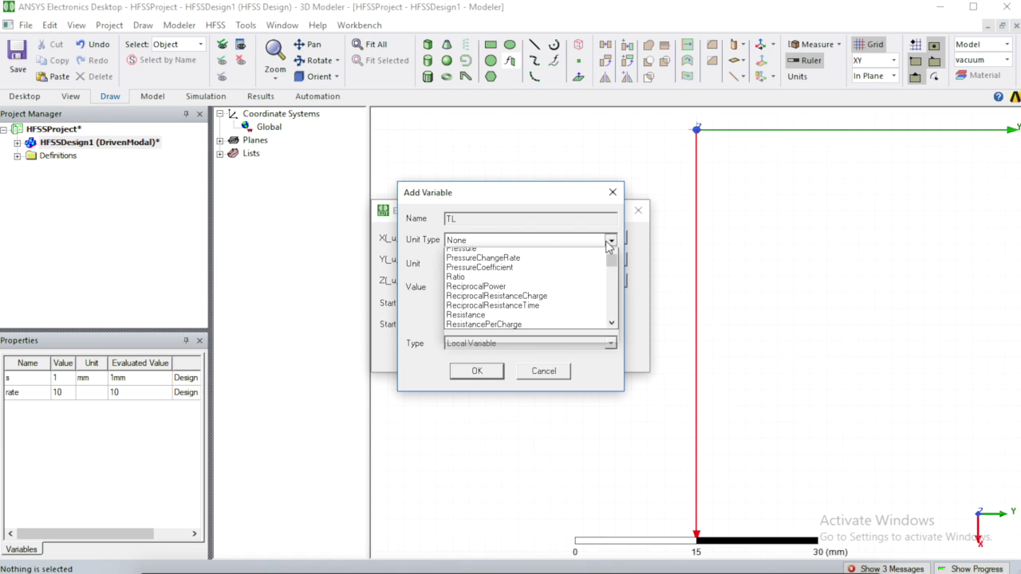
pyautogui.press('l')
pyautogui.click(568, 253)
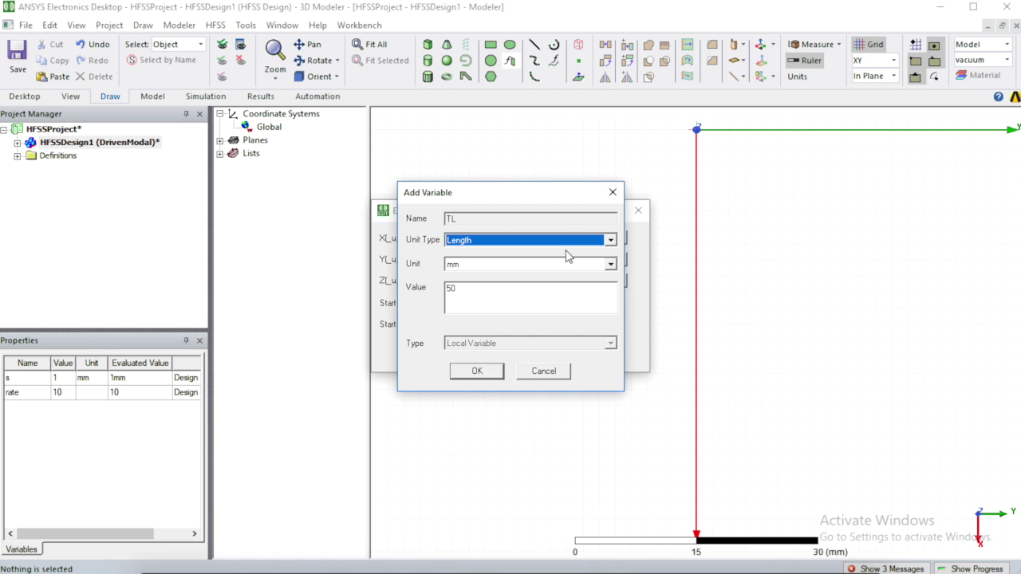
pyautogui.click(496, 369)
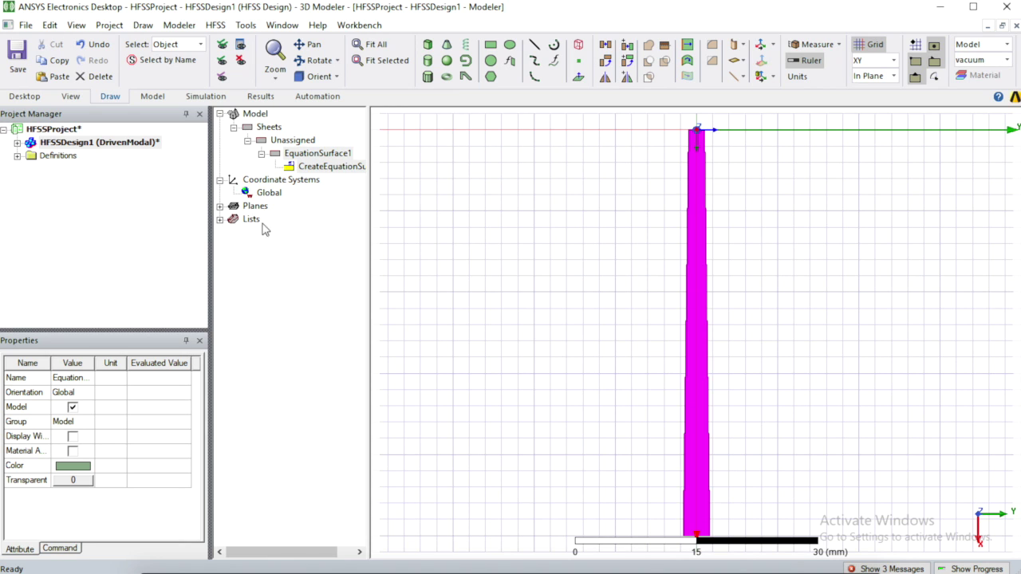
# Show the variables of HFSSDesign1 and try rate values of 50 and 100 on the taper.
pyautogui.click(62, 130)
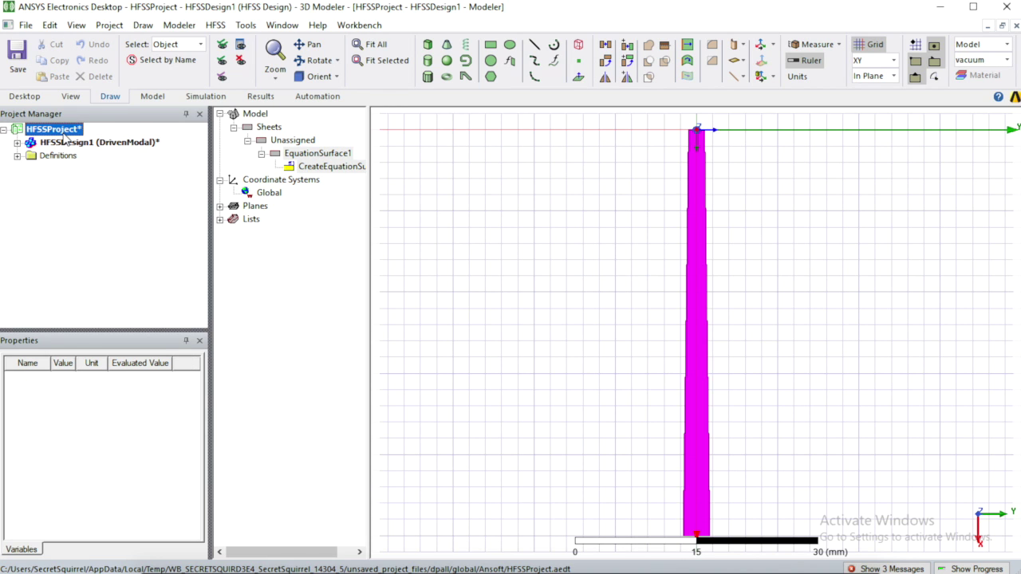
pyautogui.click(124, 146)
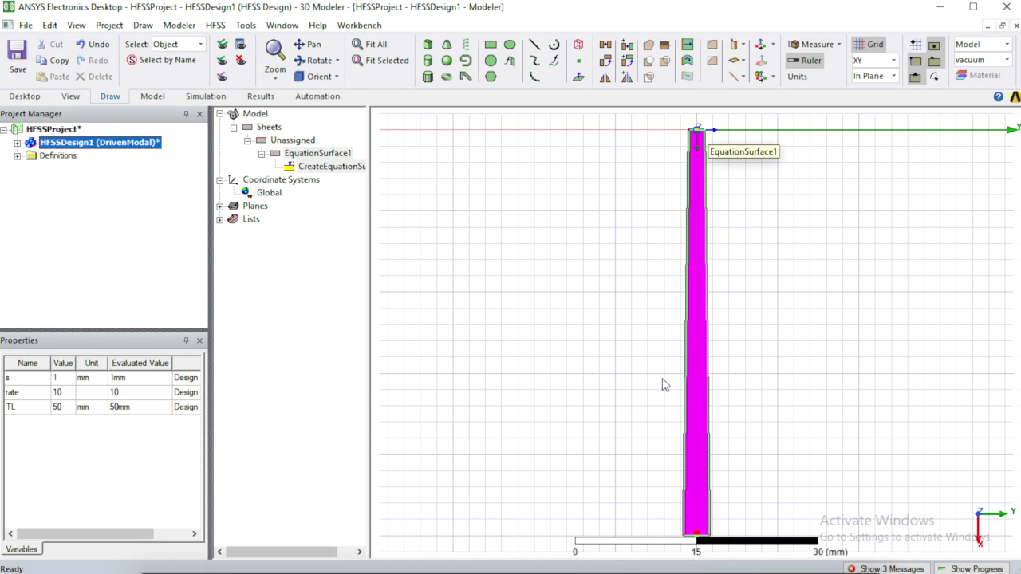
pyautogui.click(64, 393)
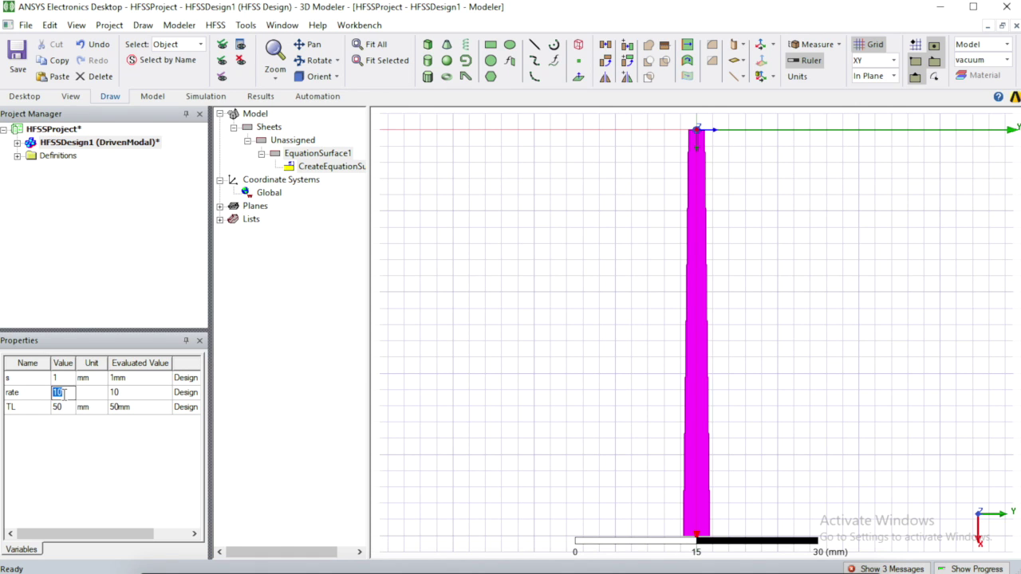
pyautogui.write('50')
pyautogui.click(66, 403)
pyautogui.click(65, 392)
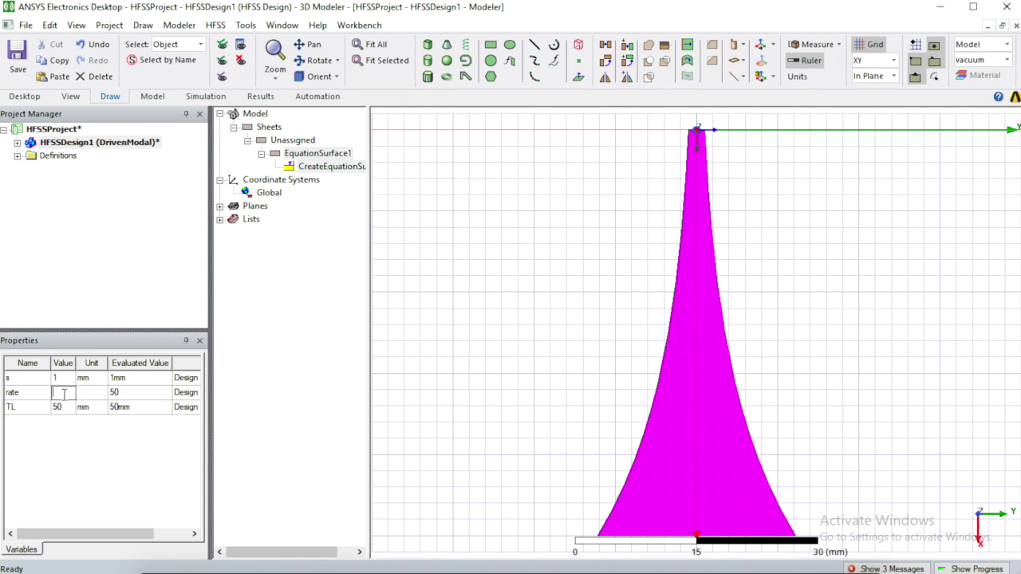
pyautogui.click(64, 406)
# Set the design variable rate to 60.
pyautogui.click(64, 392)
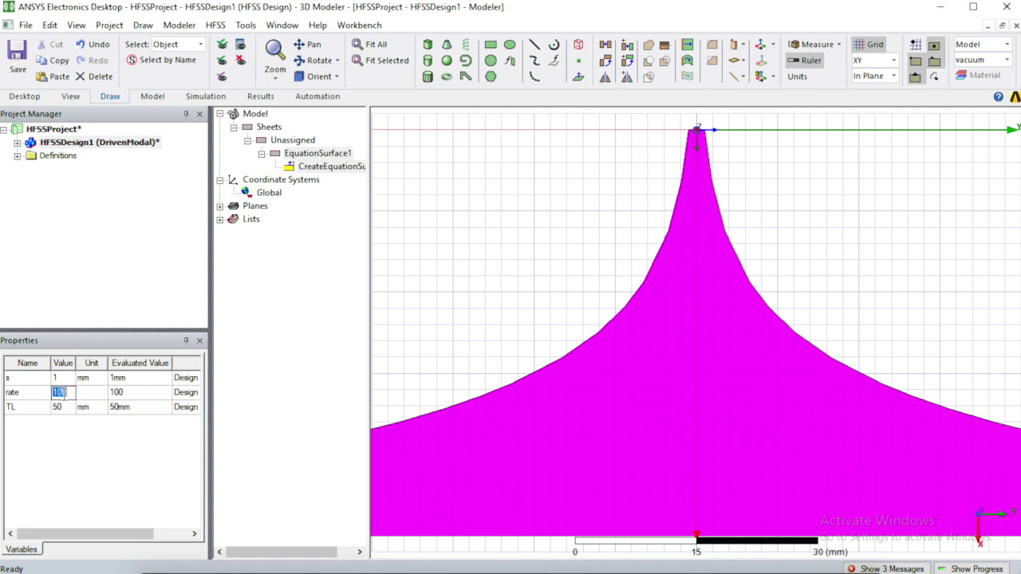
pyautogui.write('60')
pyautogui.click(66, 403)
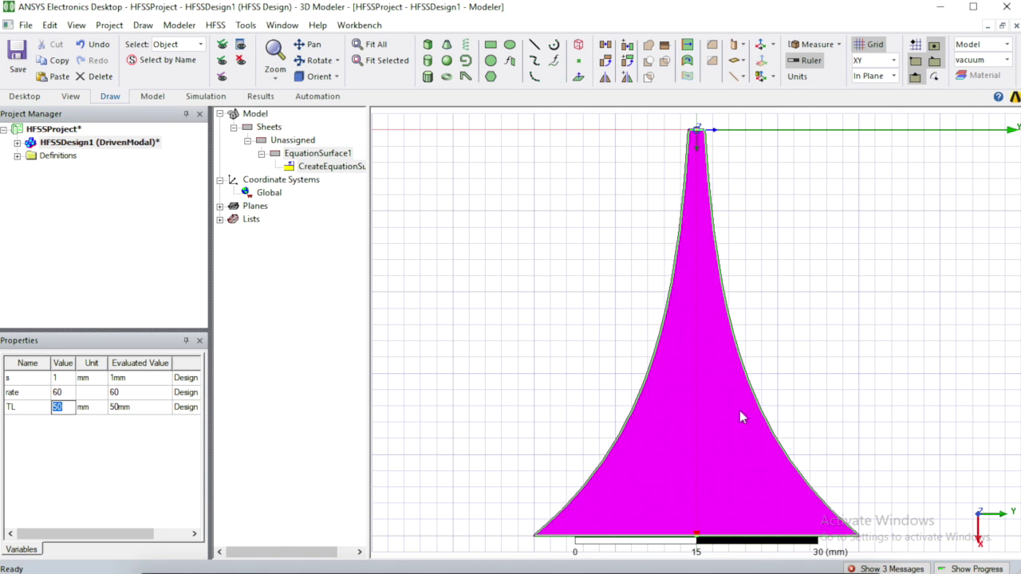
pyautogui.scroll(-2, 827, 374)
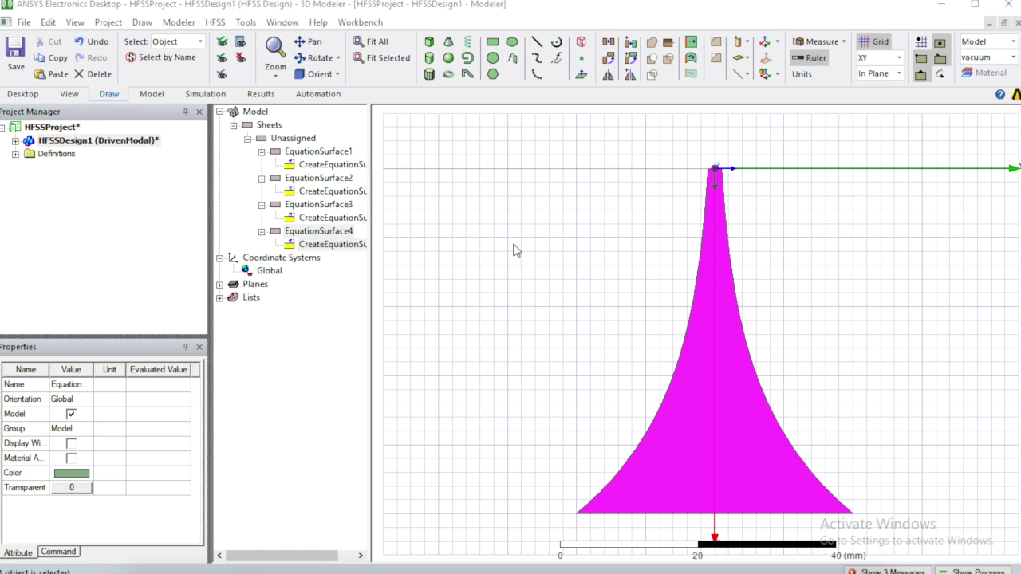
# Create another equation-based surface with the Y expression s*_v*exp(_u*rate), _u from 0 to TL and _v from -1 to 1.
pyautogui.click(513, 58)
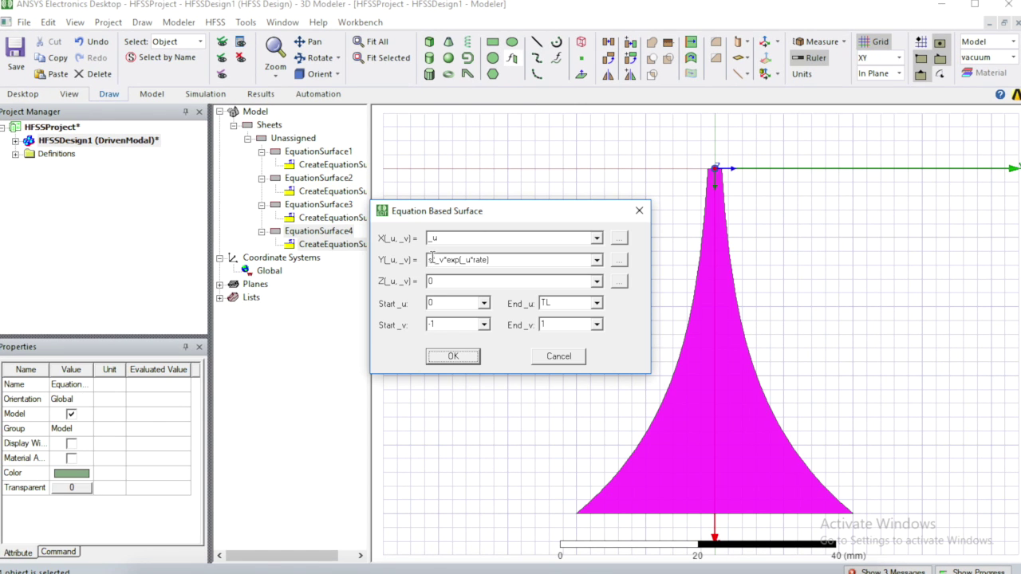
pyautogui.click(429, 260)
pyautogui.write('s*')
pyautogui.click(452, 357)
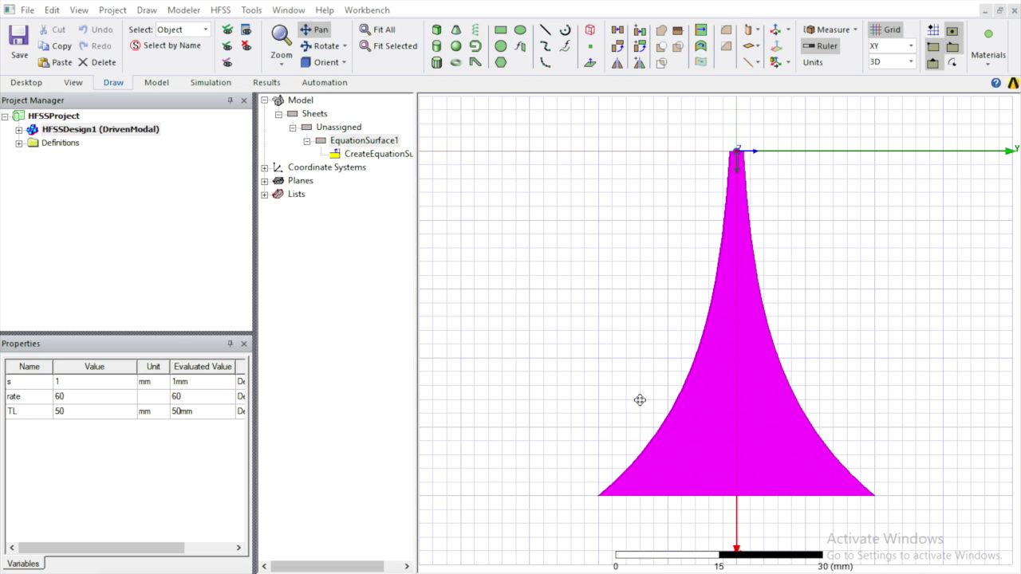
# Draw a rectangle about 6.4 mm by 2.2 mm extending outward from the taper's narrow end, starting at its corner at 0, -1, 0.
pyautogui.scroll(-2, 766, 231)
pyautogui.click(756, 165)
pyautogui.scroll(3, 756, 165)
pyautogui.click(724, 175)
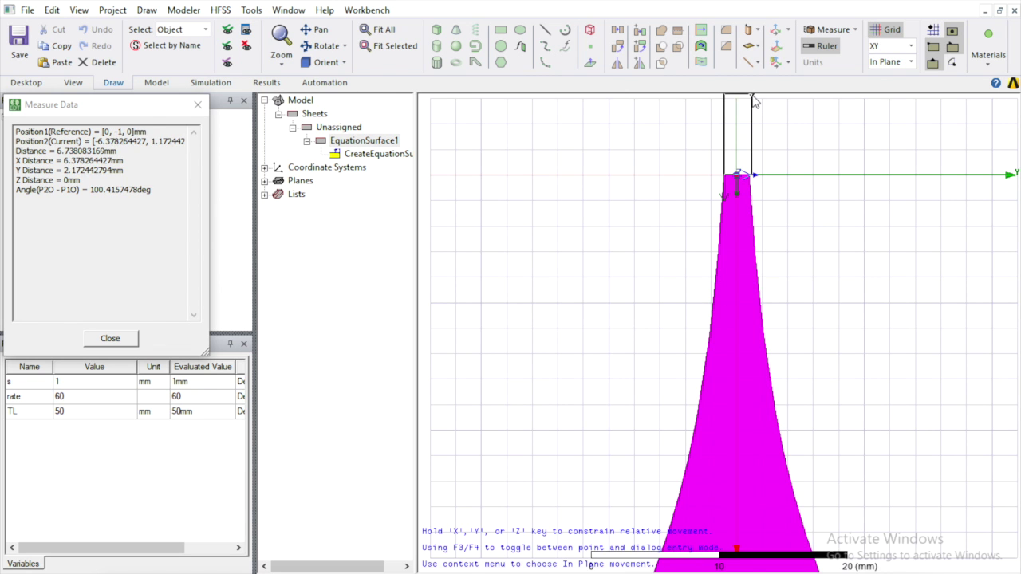
pyautogui.click(753, 97)
pyautogui.scroll(-4, 777, 195)
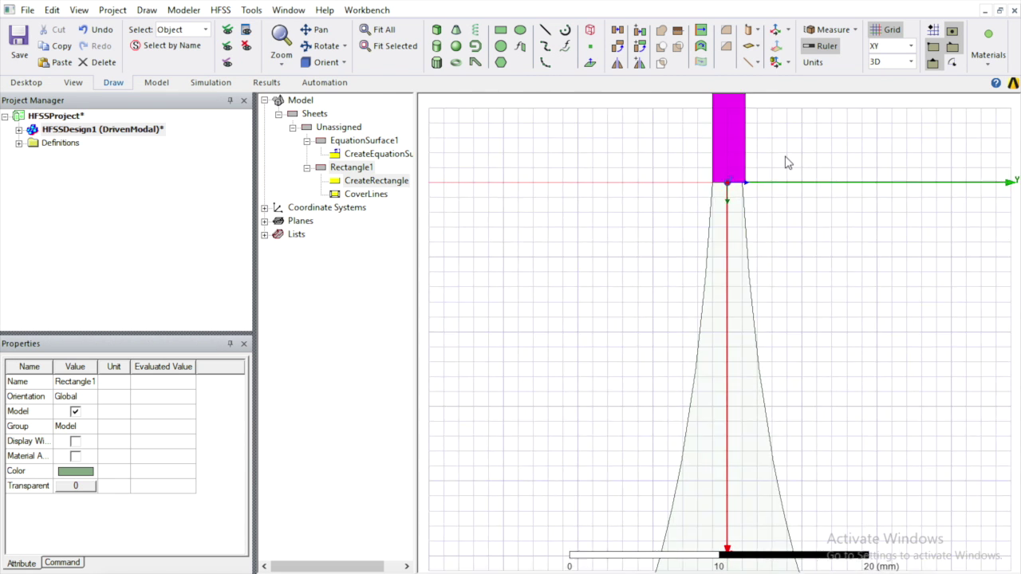
pyautogui.scroll(4, 732, 237)
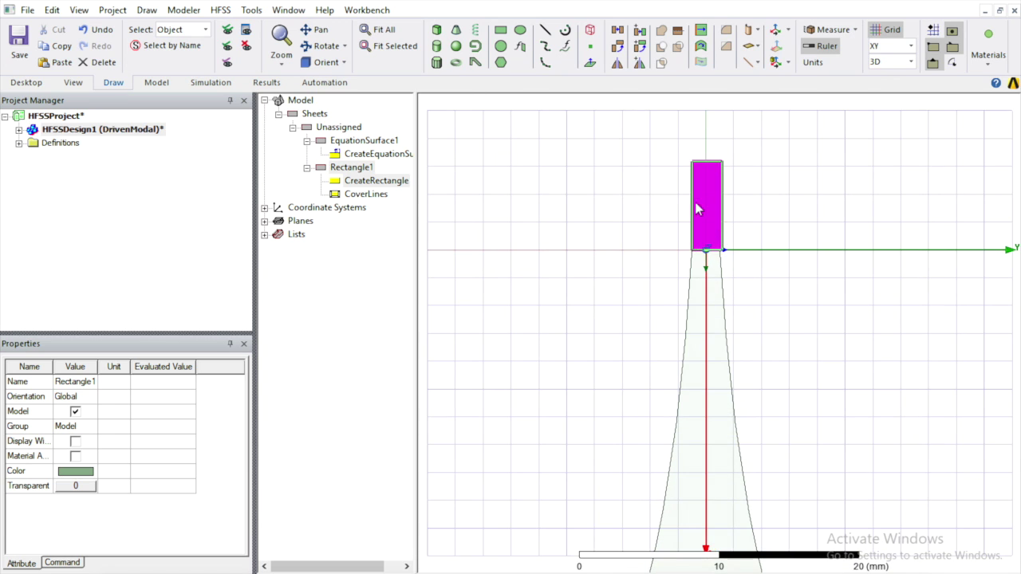
# Set the rectangle's position to 0mm, -s, 0mm.
pyautogui.doubleClick(392, 185)
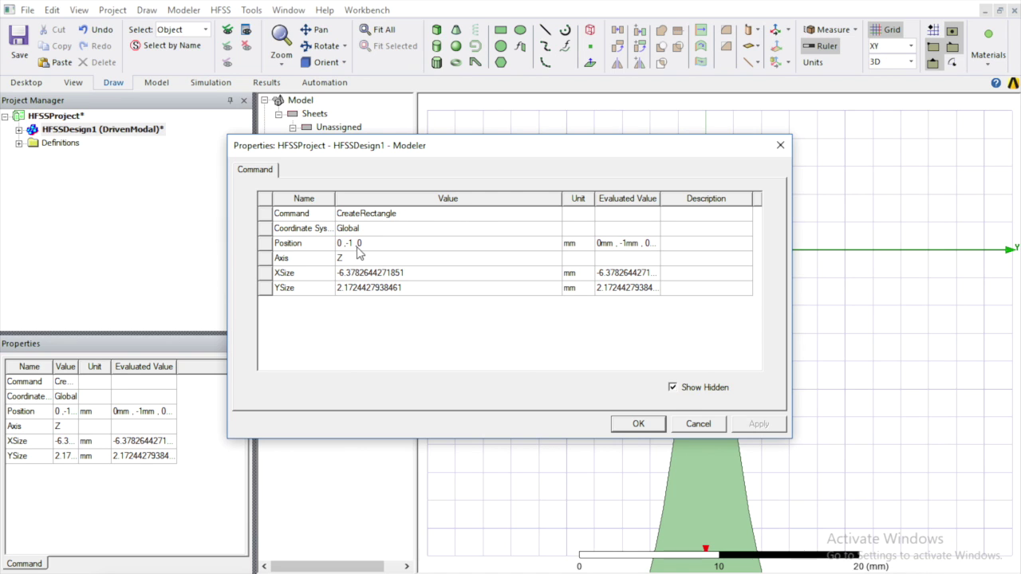
pyautogui.click(355, 247)
pyautogui.click(353, 246)
pyautogui.press('BackSpace')
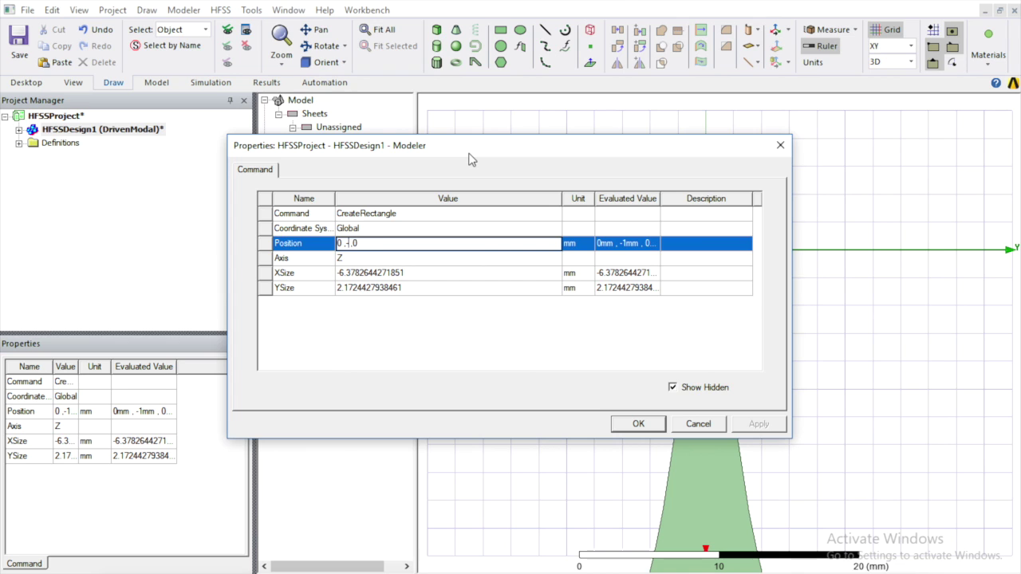
pyautogui.write('s')
pyautogui.click(594, 340)
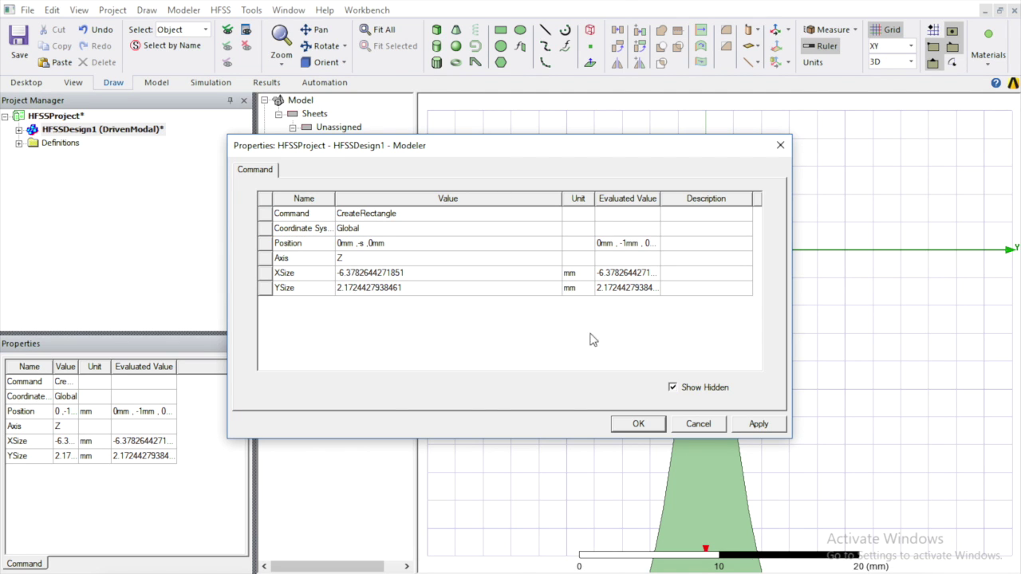
# Set the rectangle's XSize to a new length variable sL with a value of 25 mm.
pyautogui.click(356, 273)
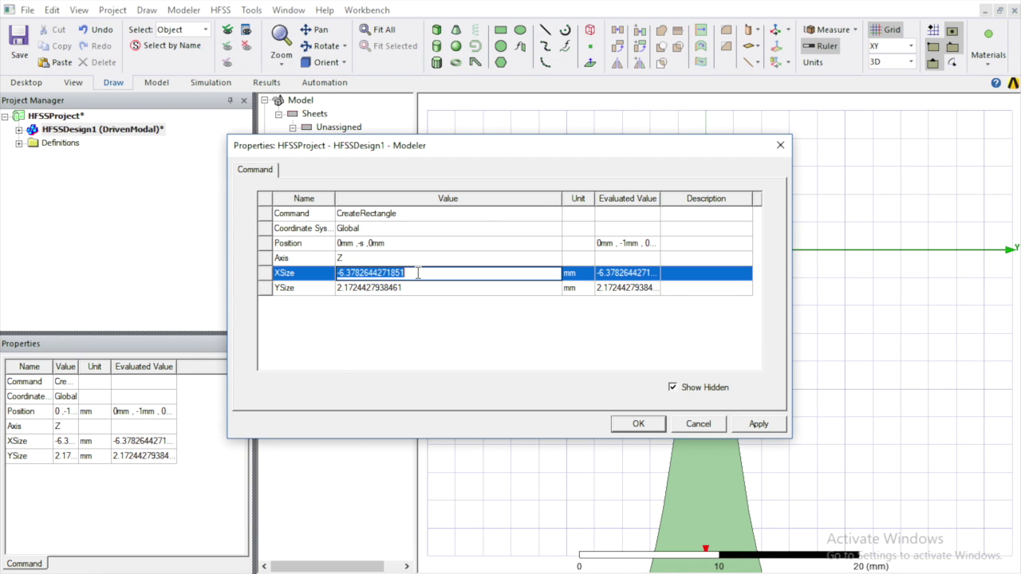
pyautogui.write('sL')
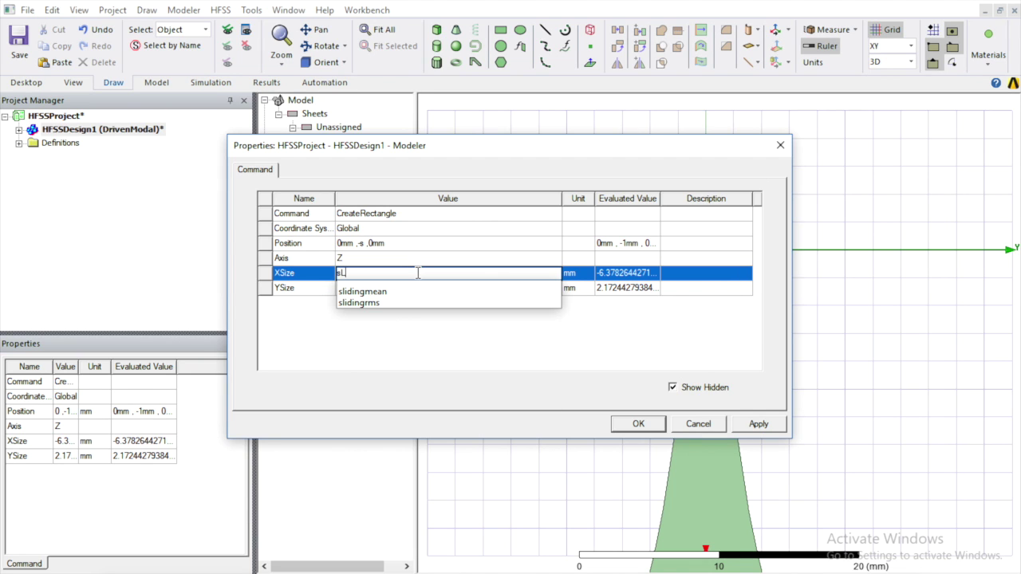
pyautogui.press('Return')
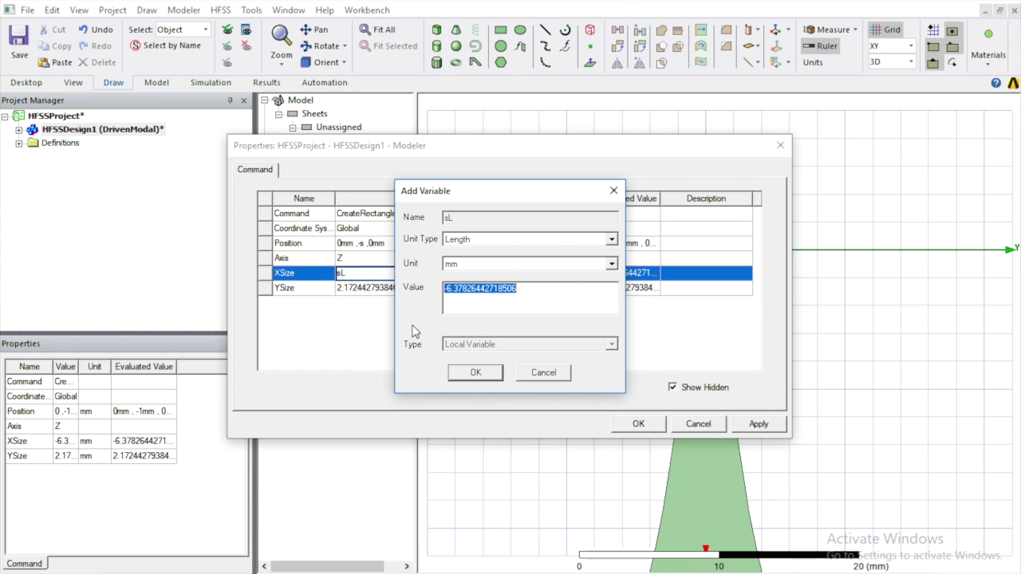
pyautogui.write('25')
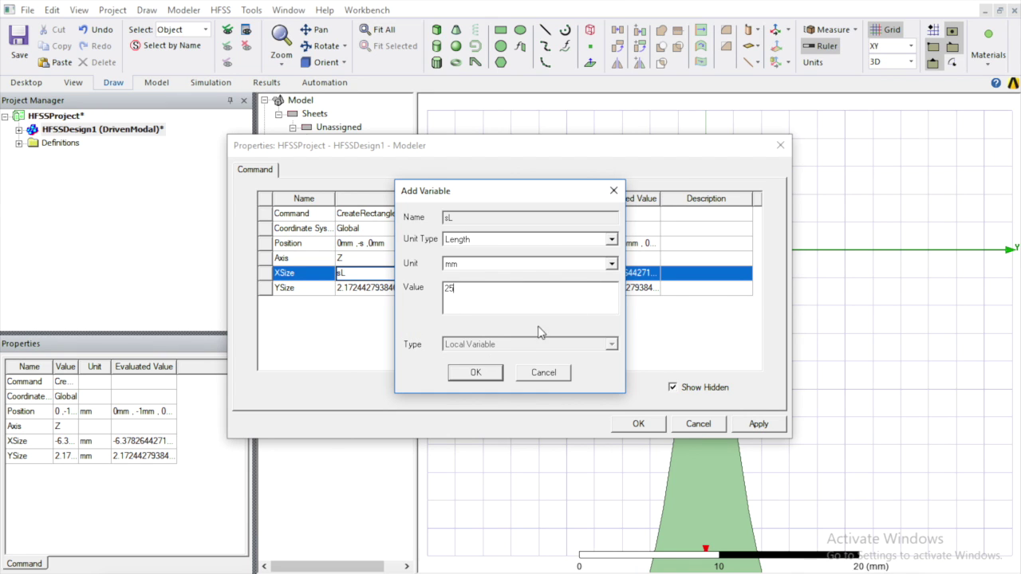
pyautogui.click(475, 373)
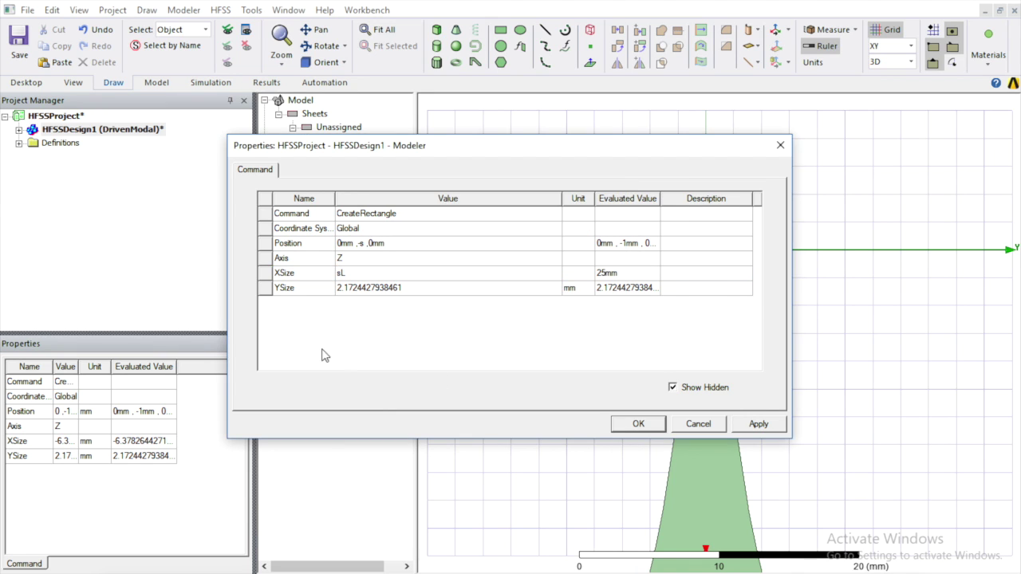
# Set the rectangle's YSize to 2*s and confirm its dimension changes.
pyautogui.click(375, 288)
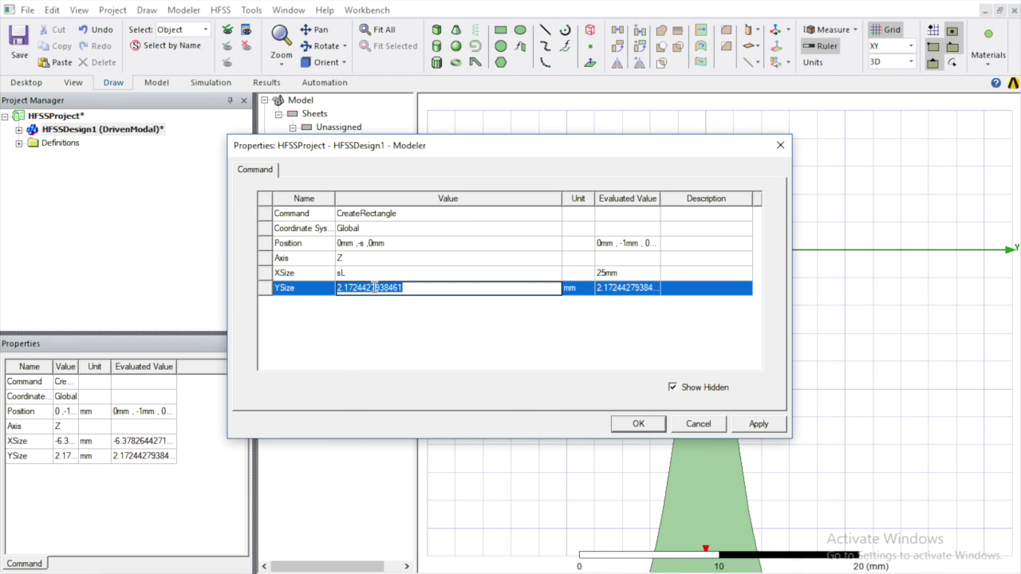
pyautogui.write('Z')
pyautogui.write('*')
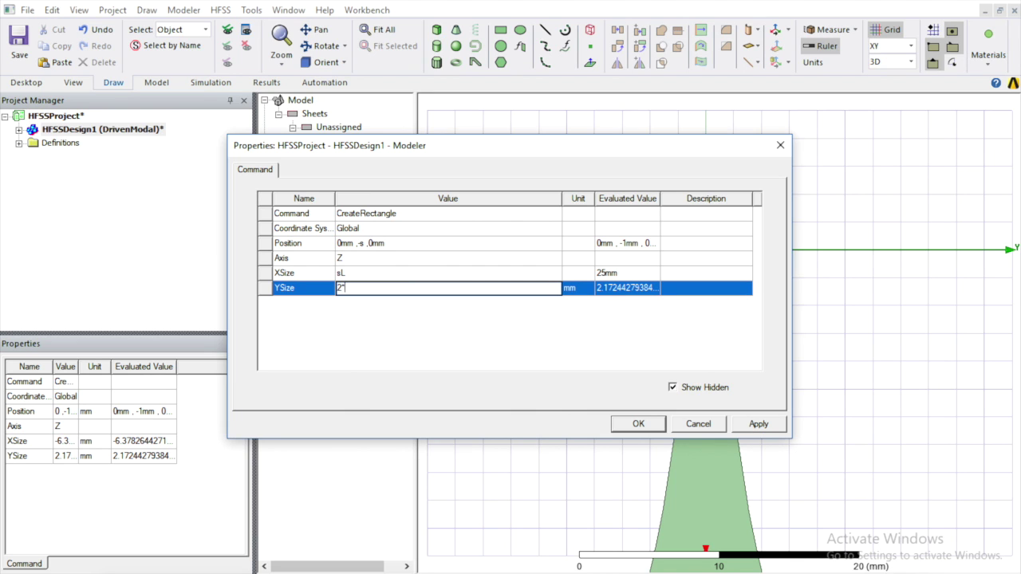
pyautogui.write('s')
pyautogui.click(626, 340)
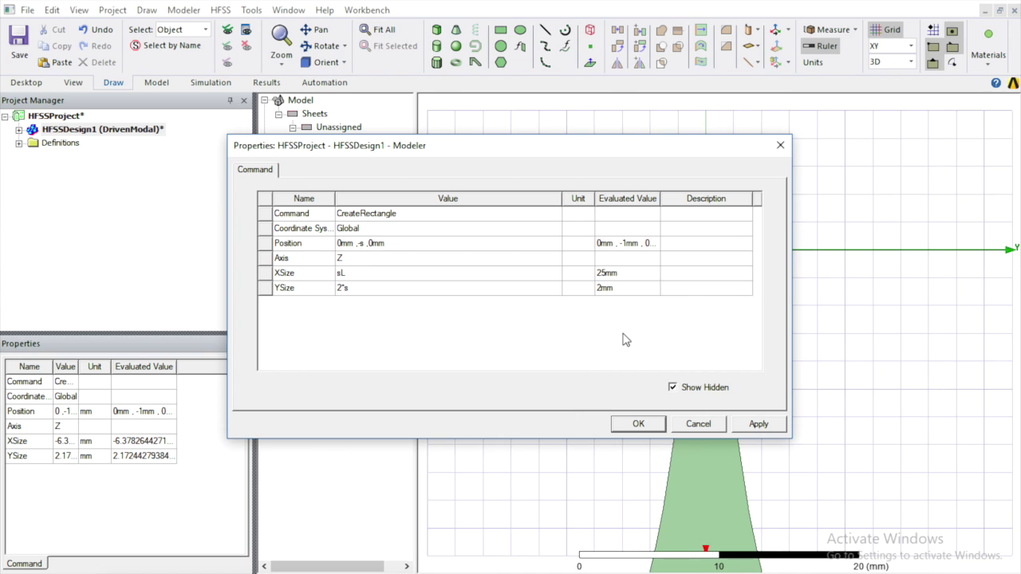
pyautogui.click(638, 424)
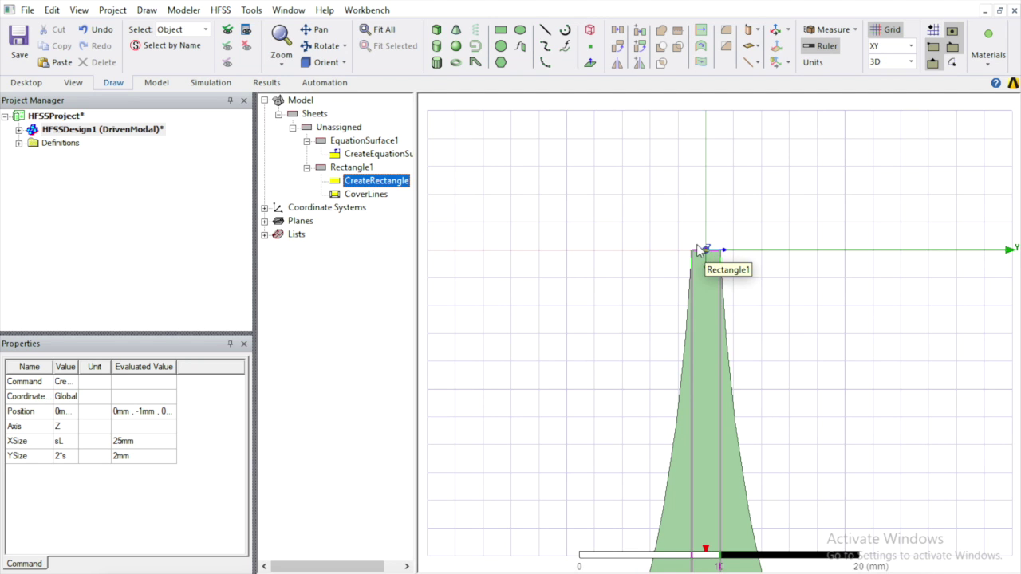
# Set the narrow rectangle's position to -sL, -s, 0mm so it extends away from the taper.
pyautogui.click(702, 408)
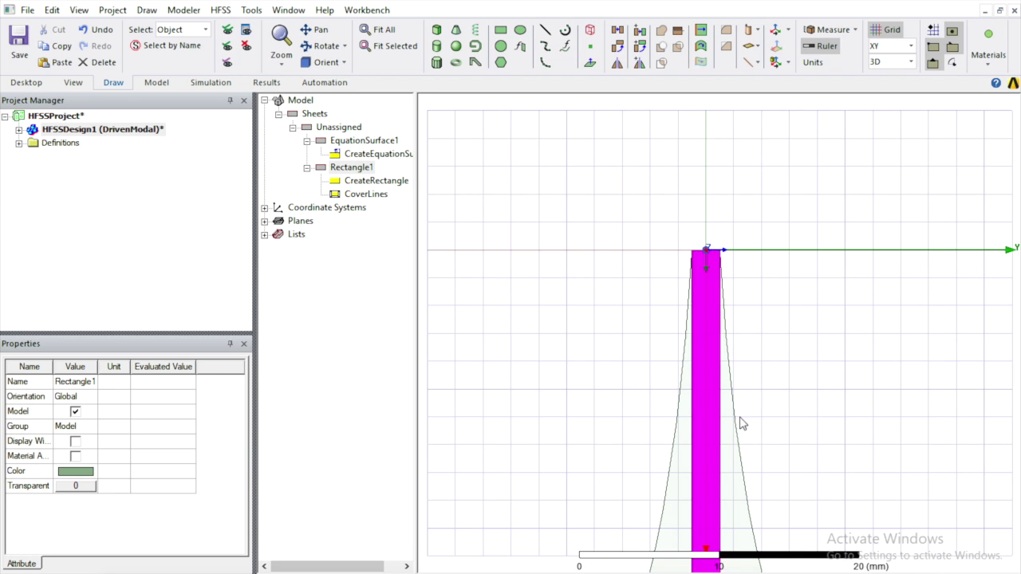
pyautogui.doubleClick(372, 182)
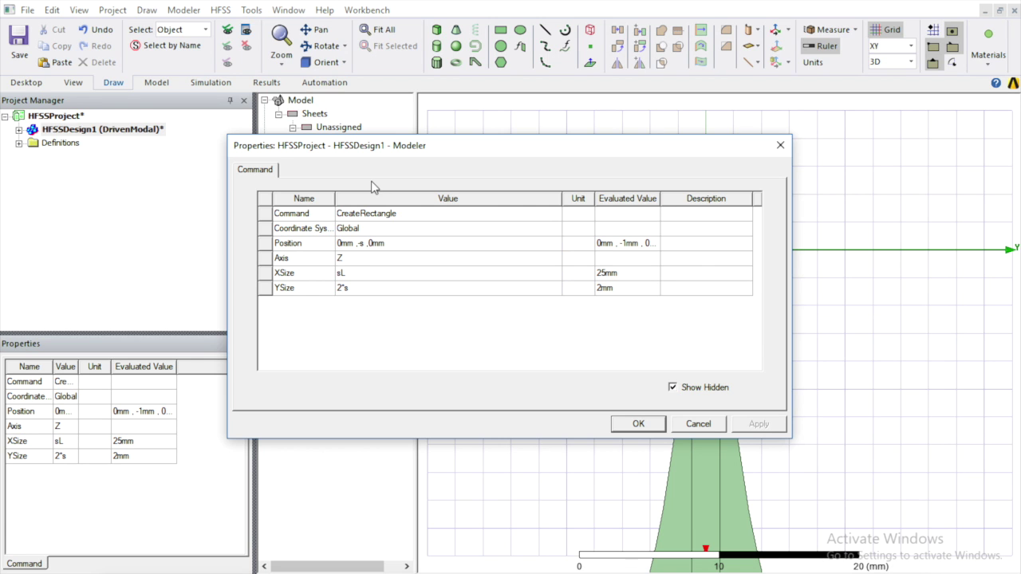
pyautogui.click(343, 243)
pyautogui.click(354, 244)
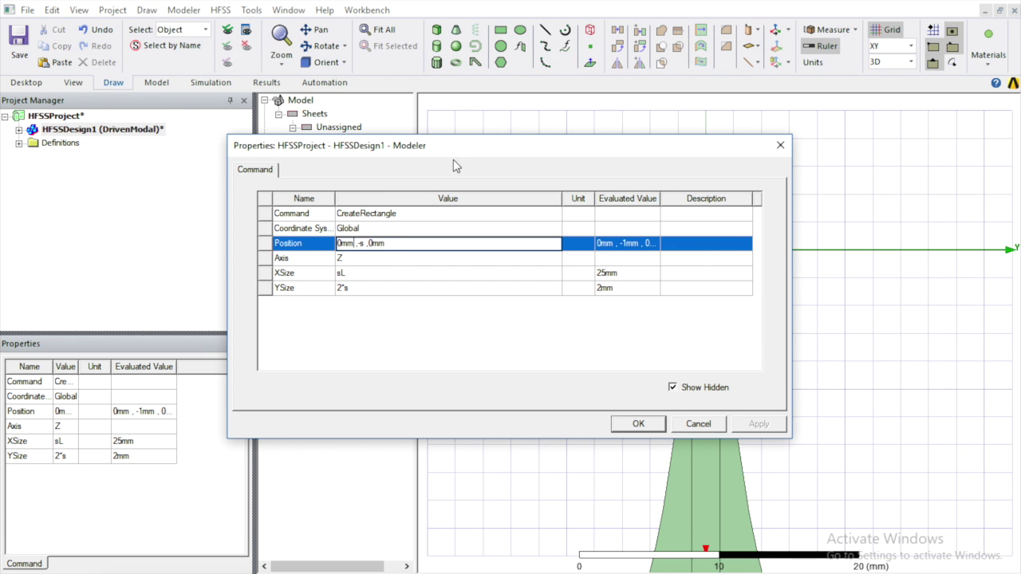
pyautogui.press('BackSpace')
pyautogui.press('BackSpace')
pyautogui.press('BackSpace')
pyautogui.write('-s')
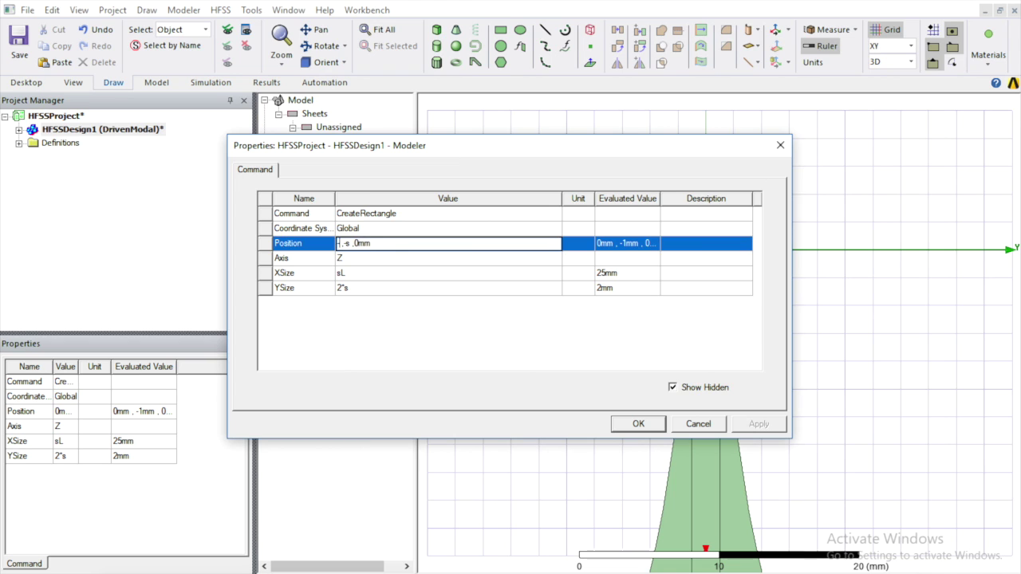
pyautogui.write('L')
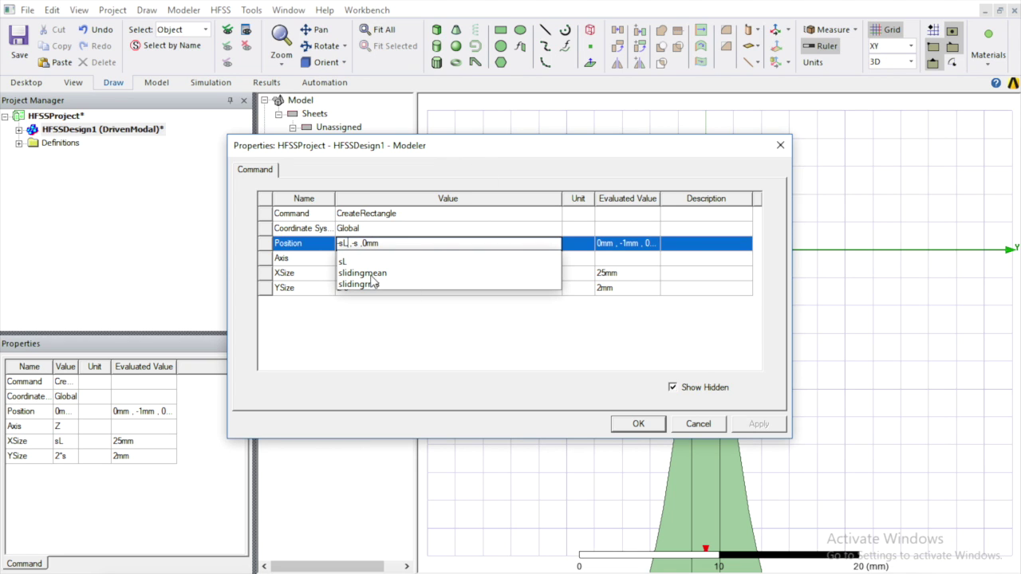
pyautogui.click(367, 348)
pyautogui.click(643, 424)
pyautogui.scroll(-4, 761, 239)
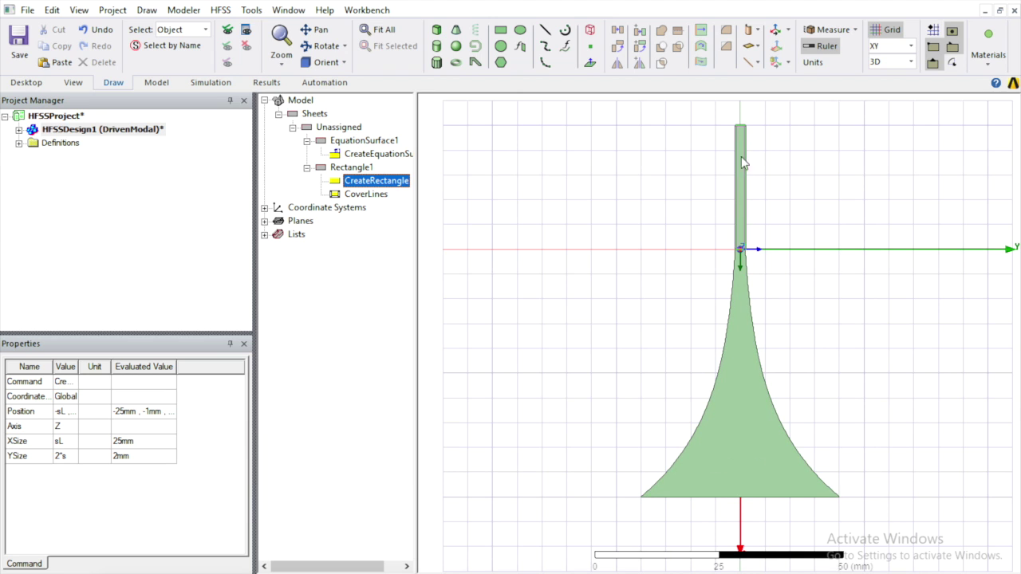
# Unite the narrow rectangle with the tapered equation surface into a single sheet.
pyautogui.click(351, 168)
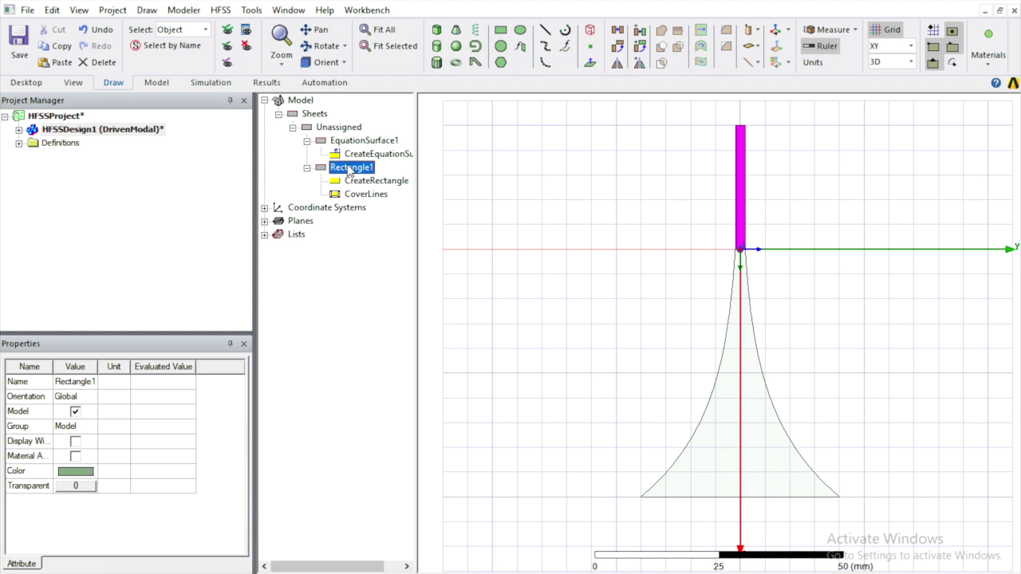
pyautogui.keyDown('shift'); pyautogui.click(358, 144); pyautogui.keyUp('shift')
pyautogui.click(358, 143)
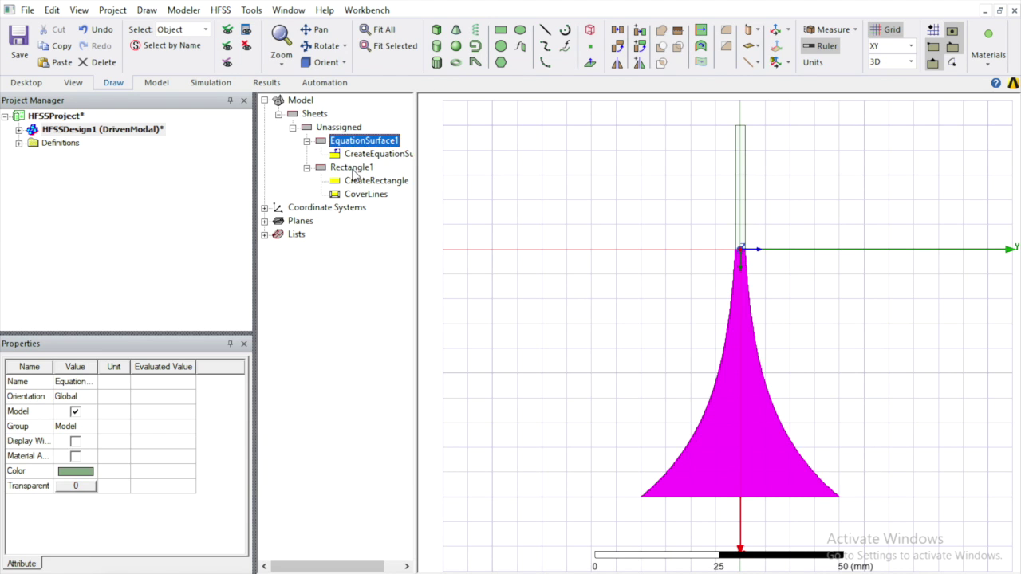
pyautogui.click(353, 170)
pyautogui.keyDown('shift'); pyautogui.click(358, 144); pyautogui.keyUp('shift')
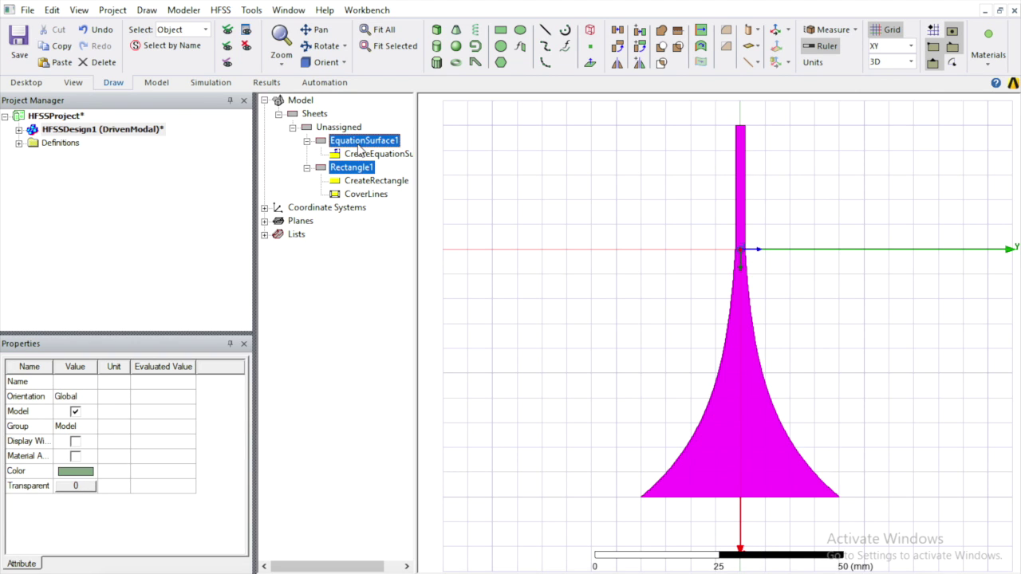
pyautogui.click(661, 36)
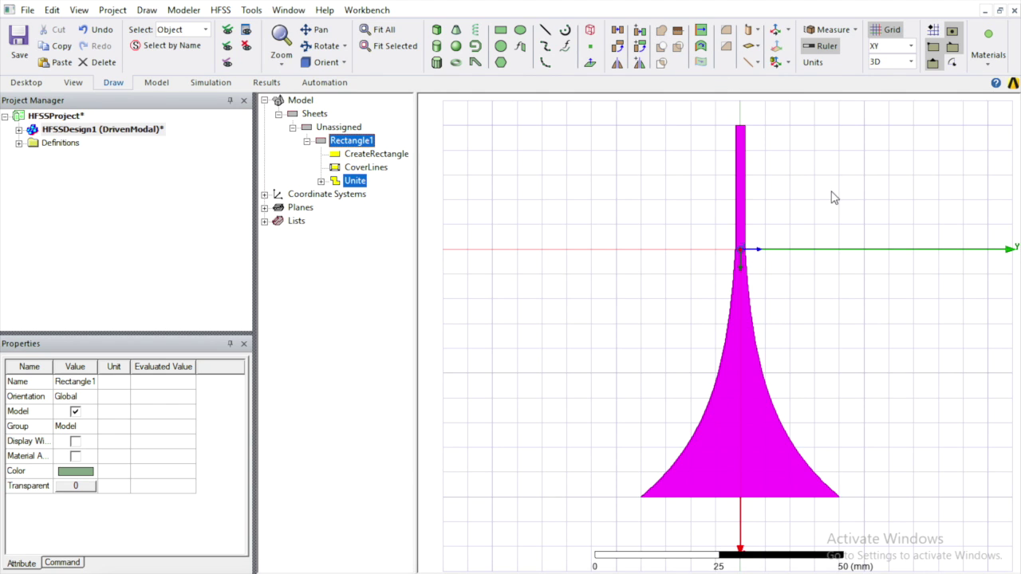
pyautogui.click(832, 198)
pyautogui.click(754, 417)
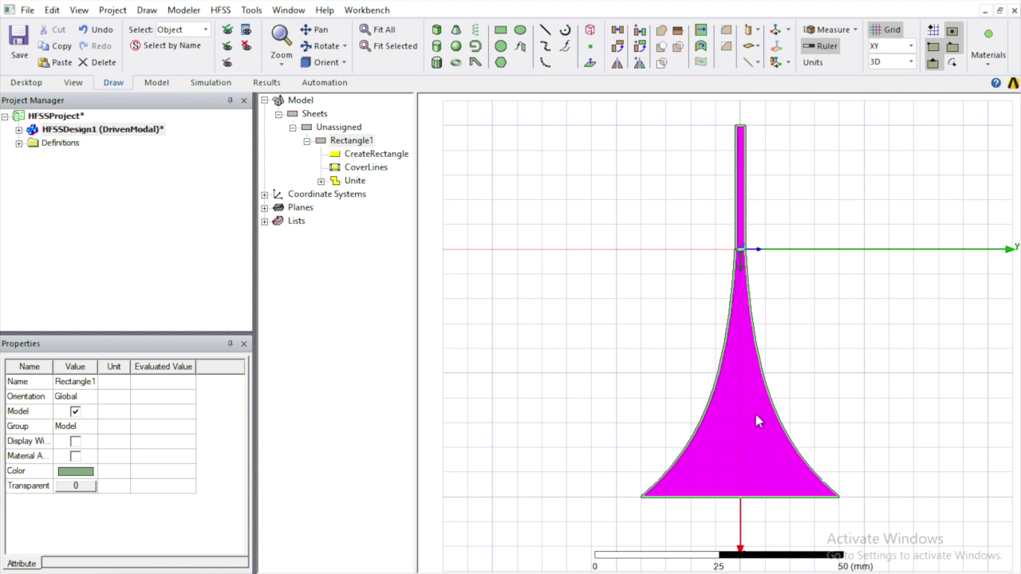
# Draw a rectangle about 74.8 mm by 80.1 mm around the united slot shape.
pyautogui.click(806, 365)
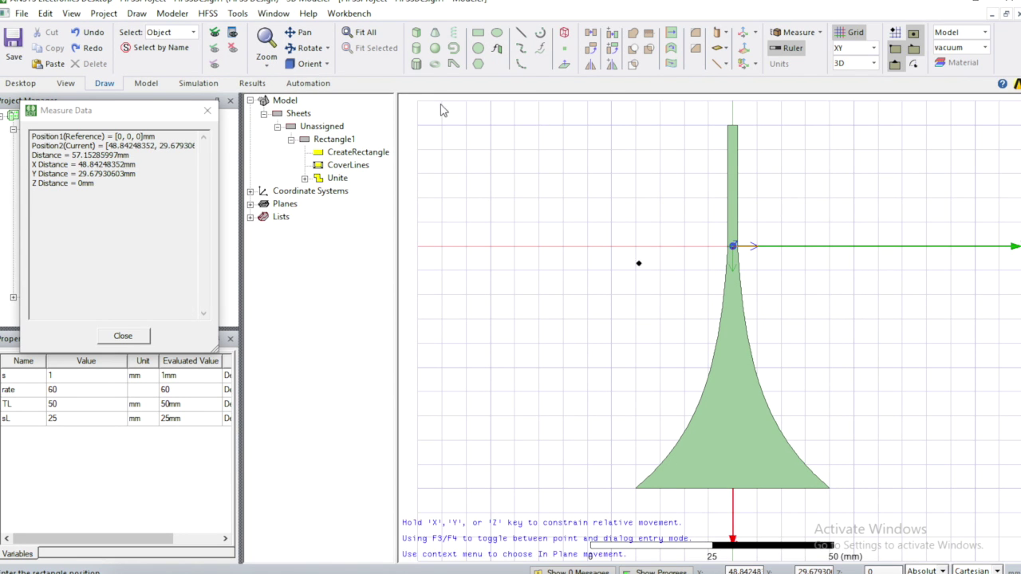
pyautogui.click(530, 125)
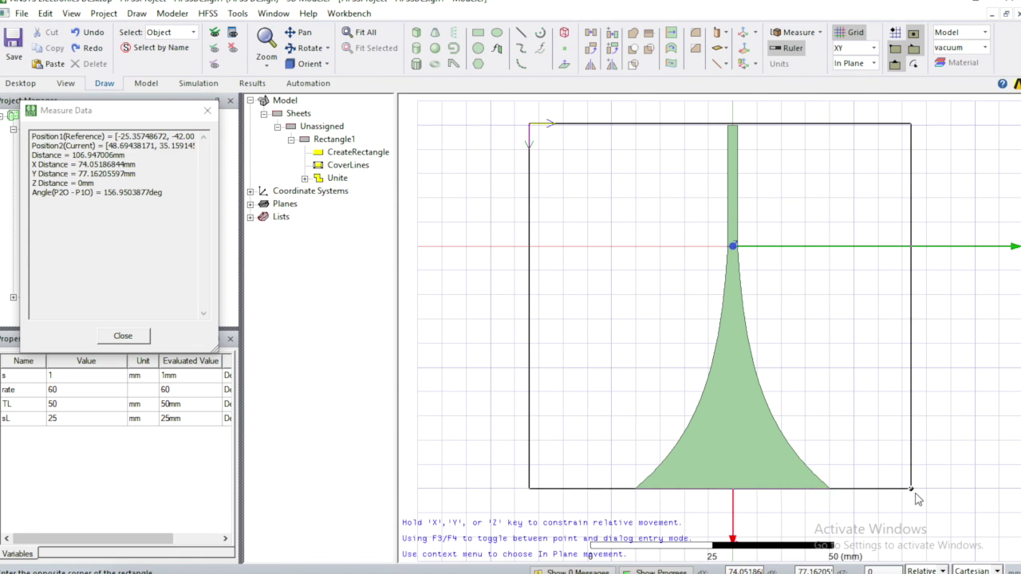
pyautogui.click(917, 485)
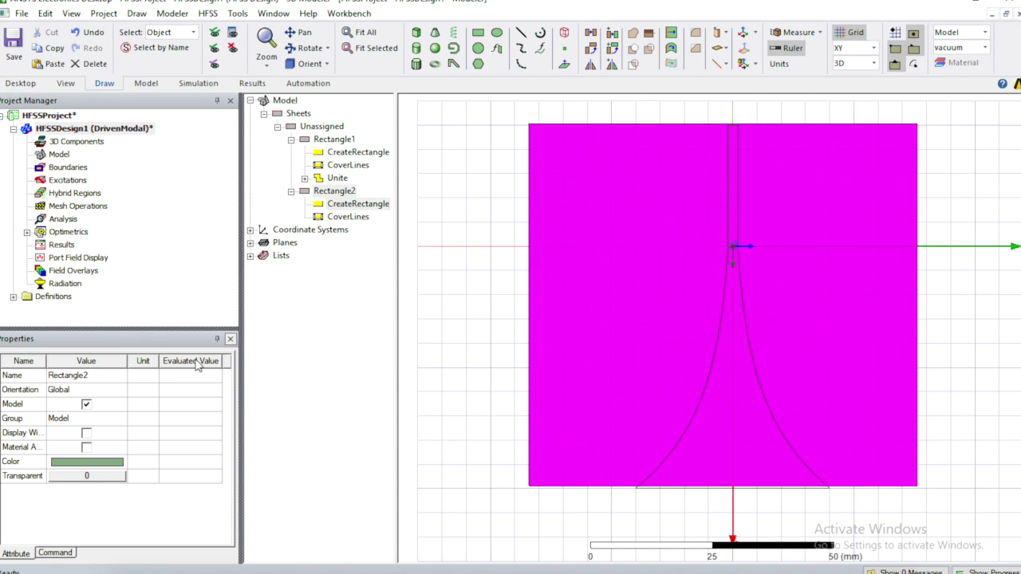
# Rename the united slot sheet as gap.
pyautogui.click(332, 140)
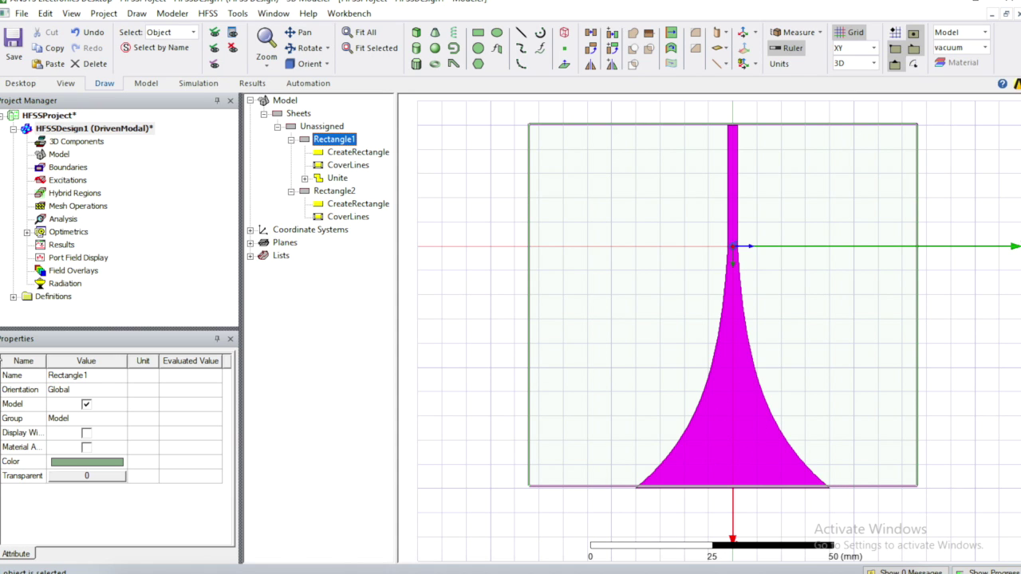
pyautogui.click(68, 377)
pyautogui.write('gap')
pyautogui.click(440, 337)
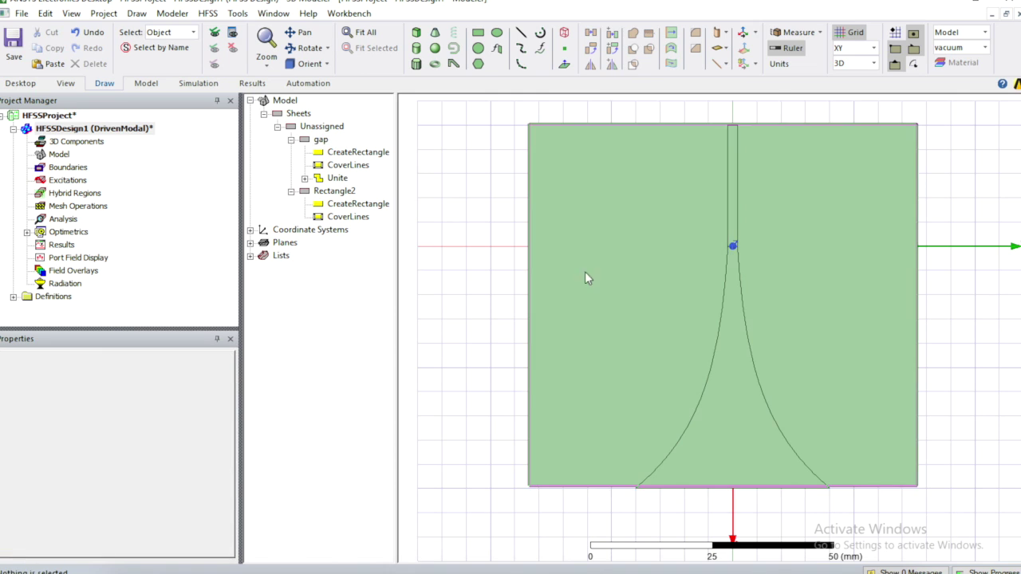
# Set the surrounding rectangle's position to -sL-ext, -TL/2, 0.
pyautogui.click(320, 141)
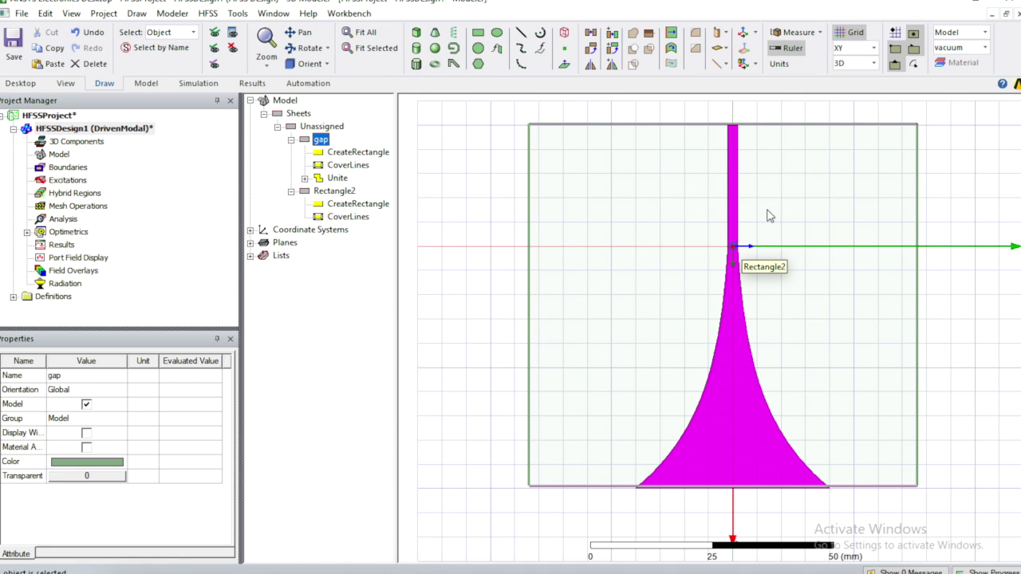
pyautogui.click(343, 193)
pyautogui.doubleClick(338, 204)
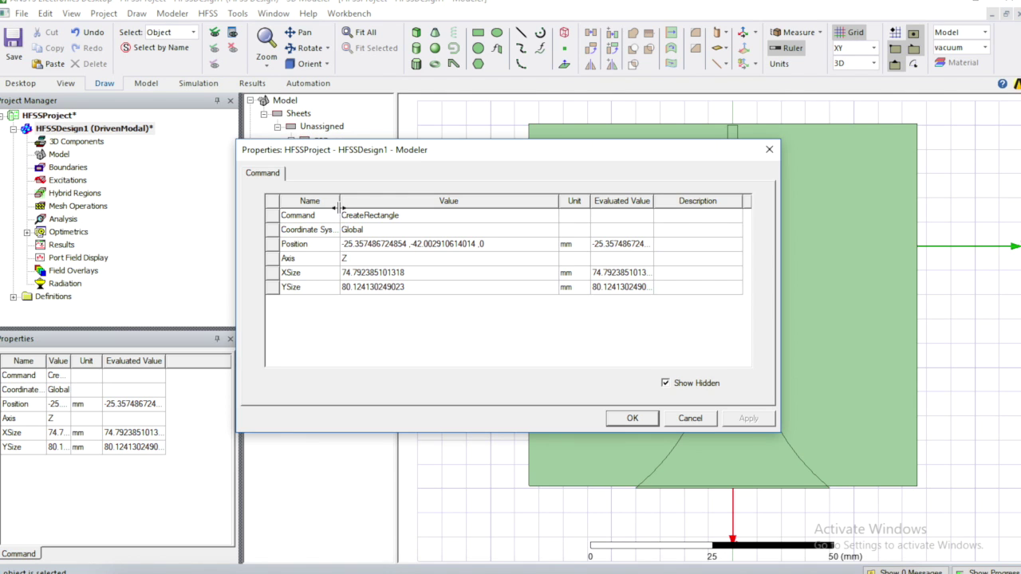
pyautogui.click(367, 244)
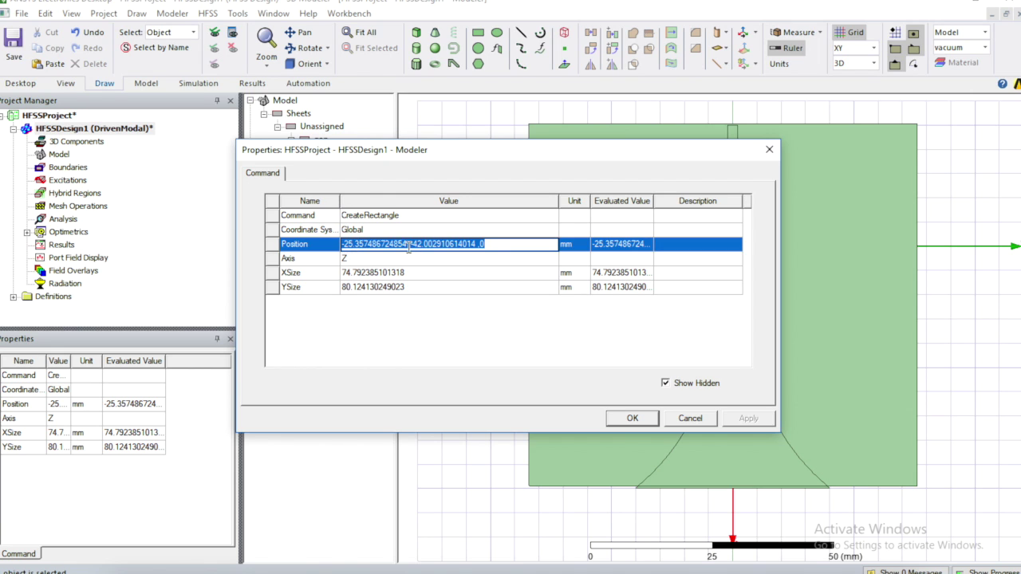
pyautogui.click(408, 244)
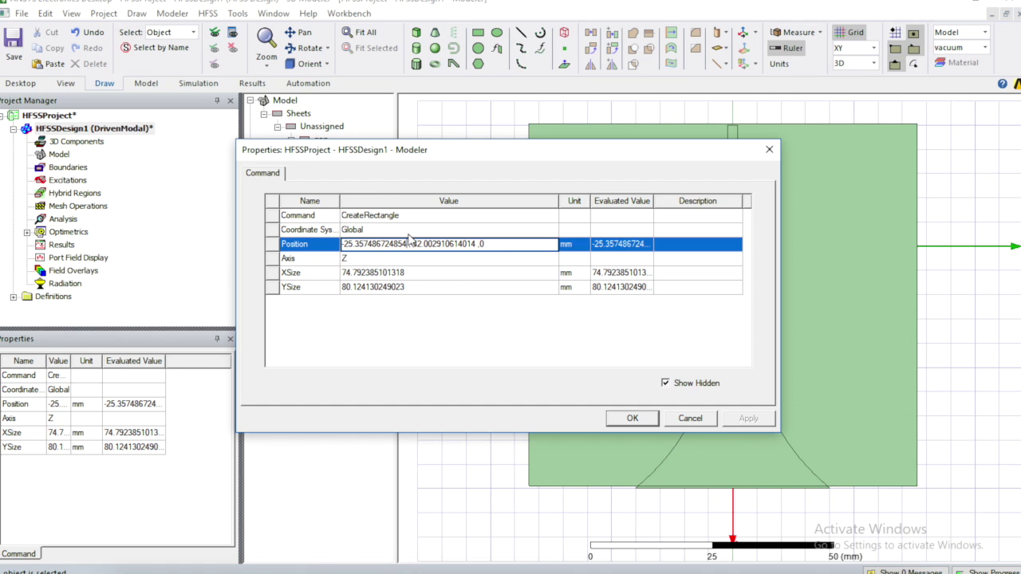
pyautogui.moveTo(408, 245); pyautogui.dragTo(327, 247)
pyautogui.press('BackSpace')
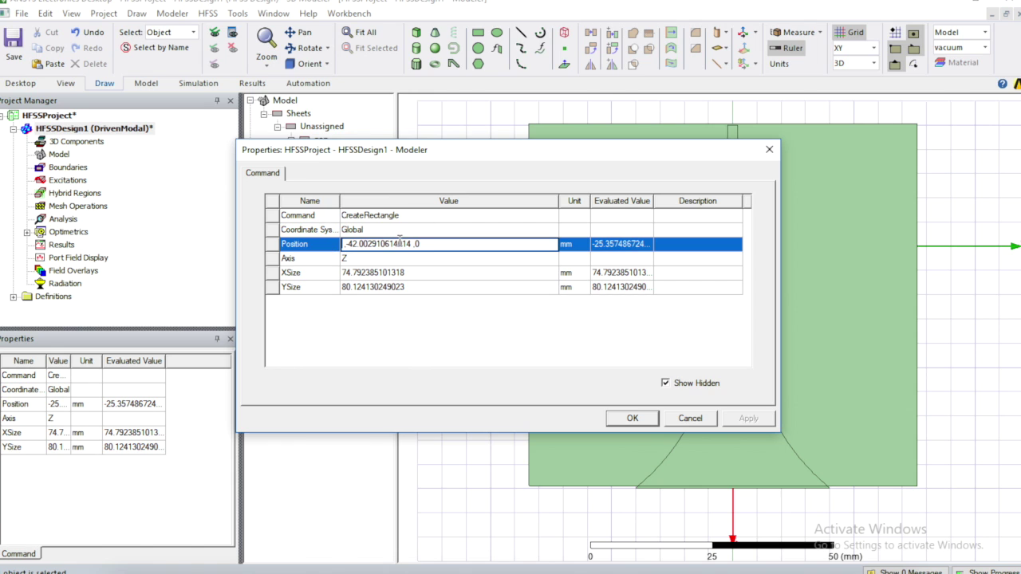
pyautogui.write('-sL-ext')
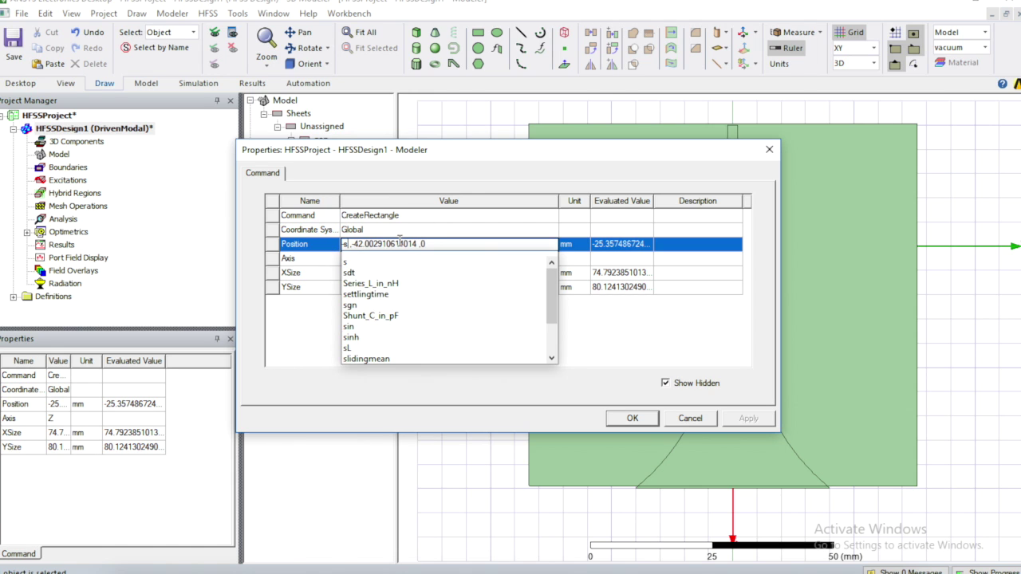
pyautogui.doubleClick(391, 245)
pyautogui.write('-TL/2')
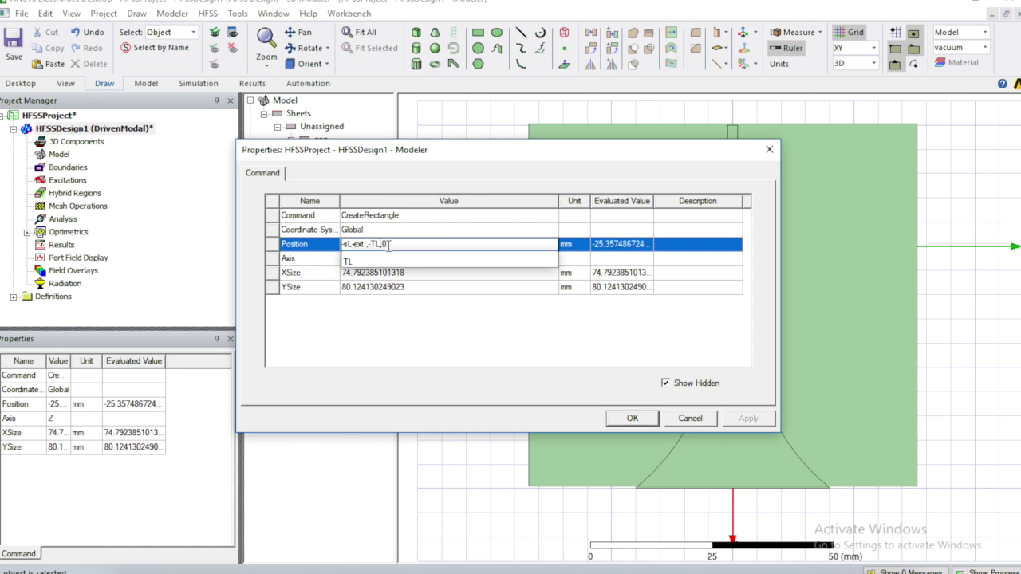
pyautogui.press('Return')
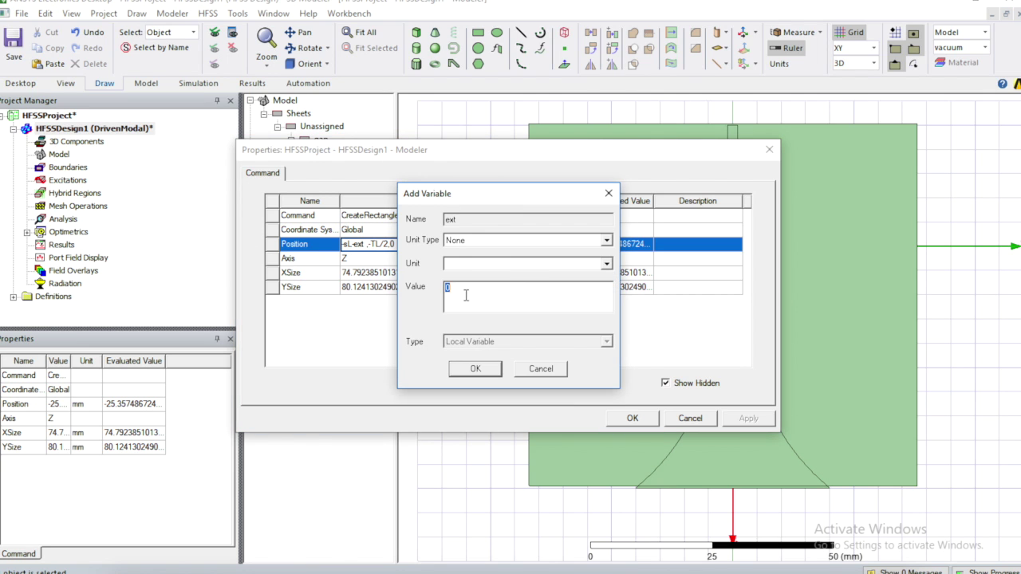
# Define the new variable ext as a length of 1 mm.
pyautogui.click(471, 240)
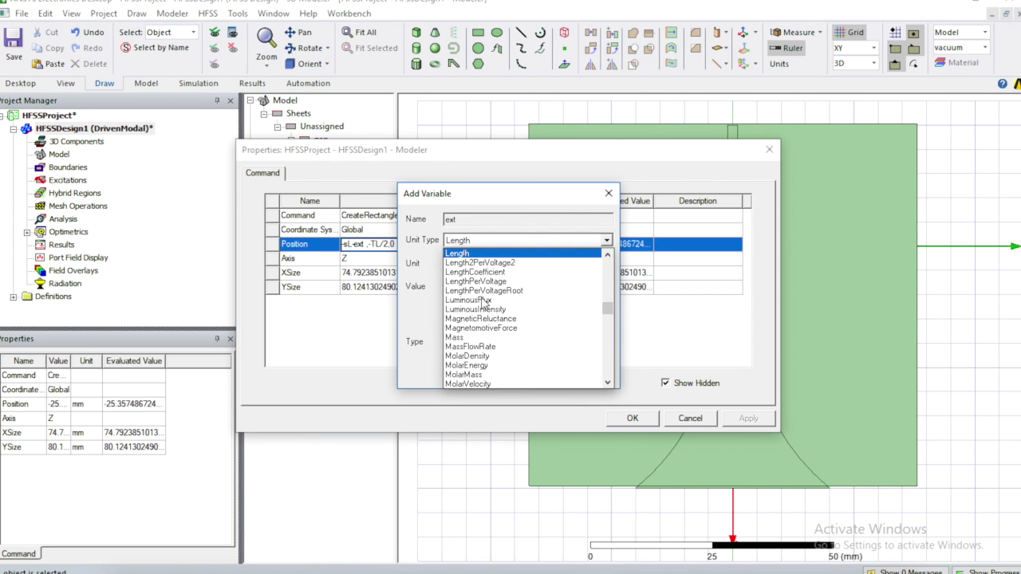
pyautogui.click(466, 253)
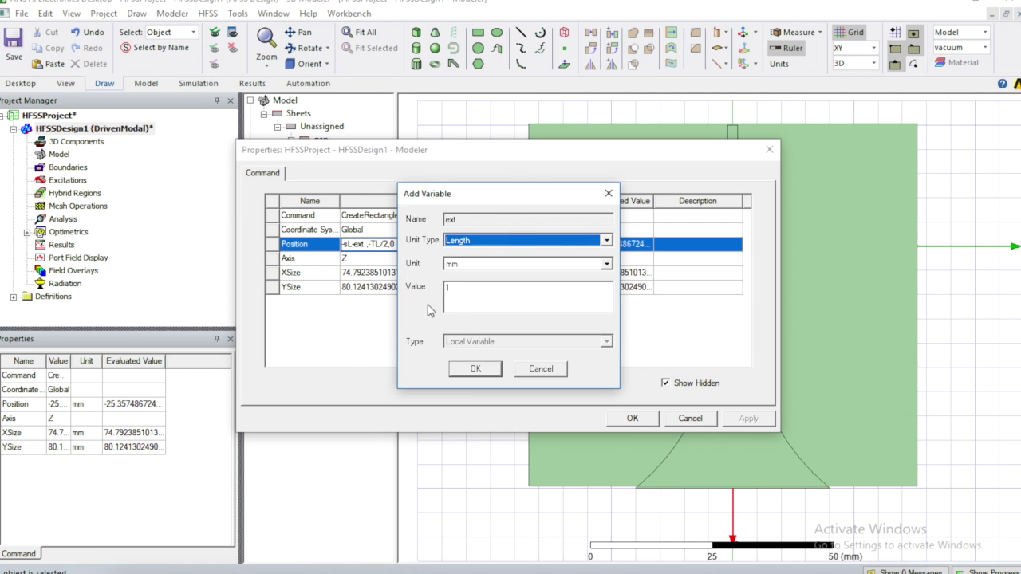
pyautogui.click(476, 370)
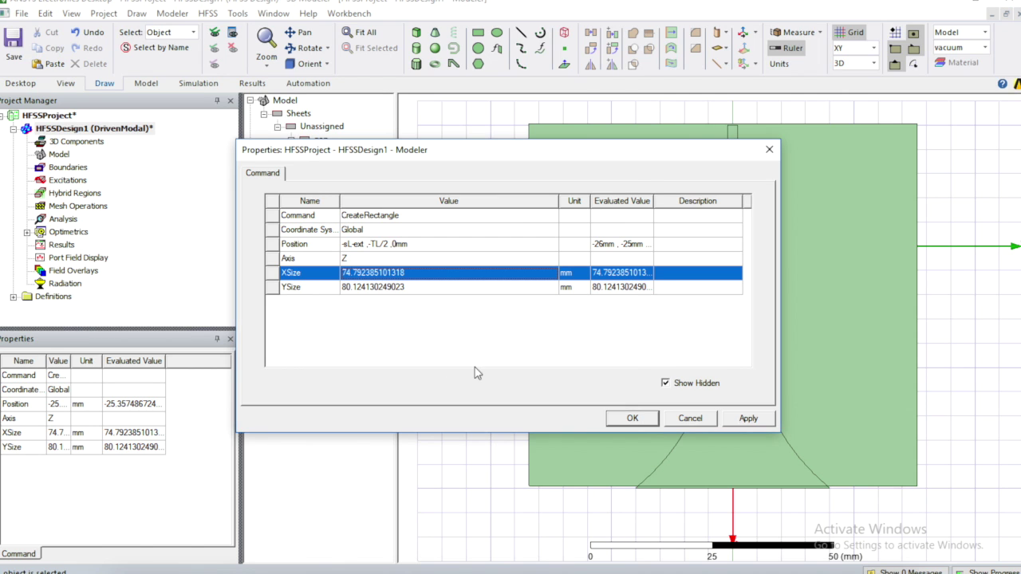
# Set the surrounding rectangle's XSize to TL+sL+ext and its YSize to TL, and apply the dimensions.
pyautogui.click(376, 273)
pyautogui.doubleClick(376, 273)
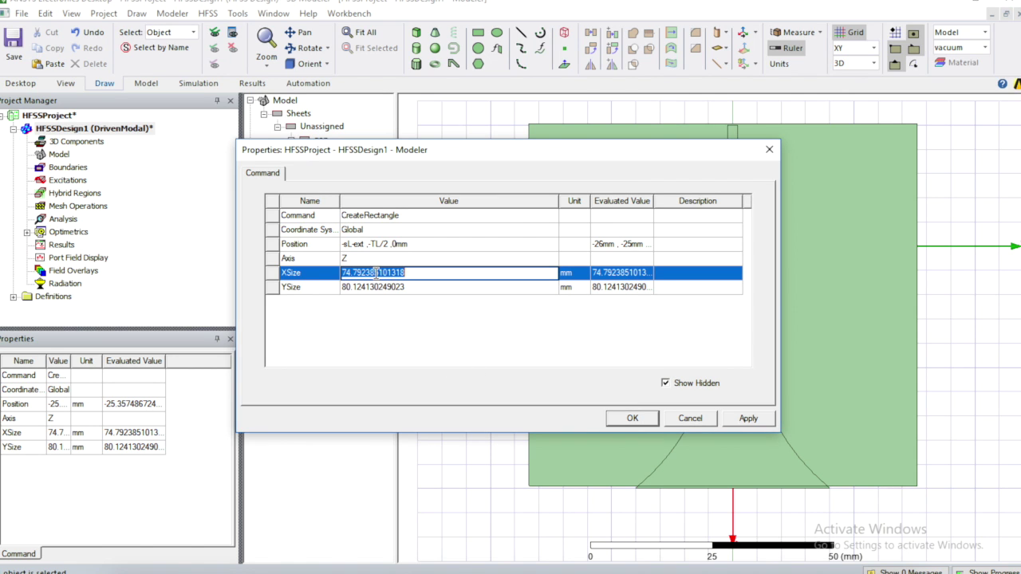
pyautogui.write('TL+sL+ext')
pyautogui.click(383, 289)
pyautogui.doubleClick(382, 287)
pyautogui.write('TL')
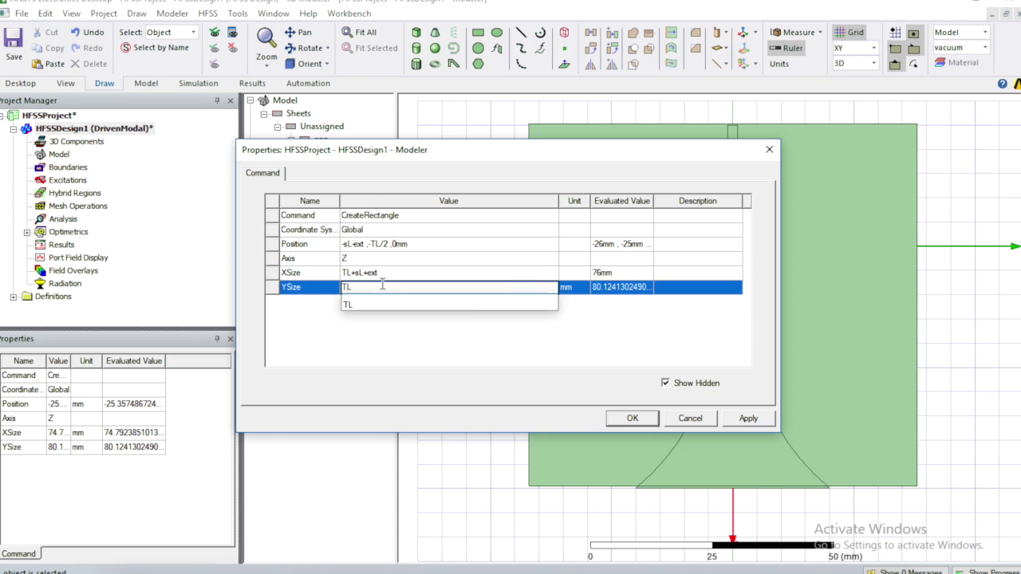
pyautogui.press('Return')
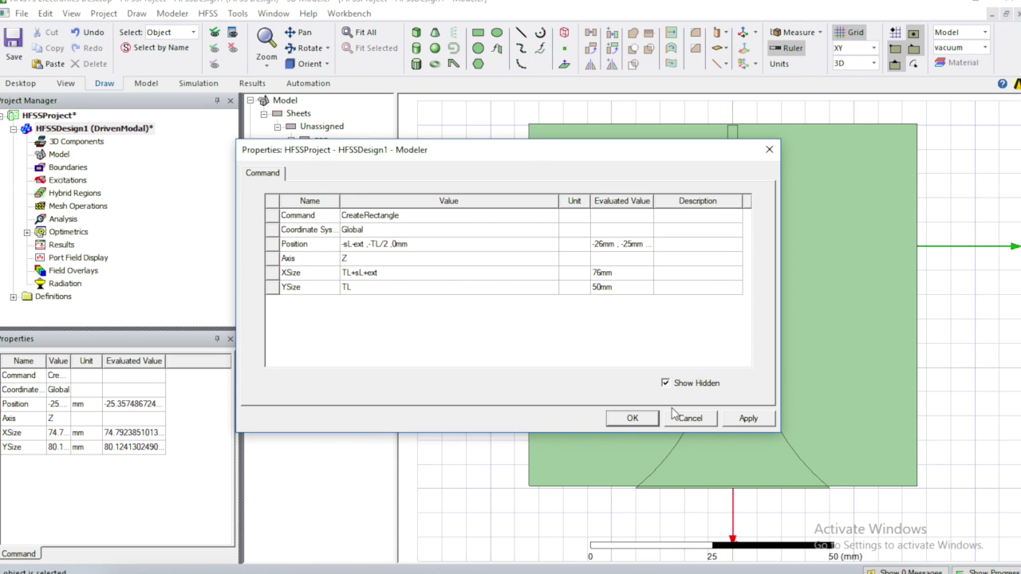
pyautogui.click(632, 419)
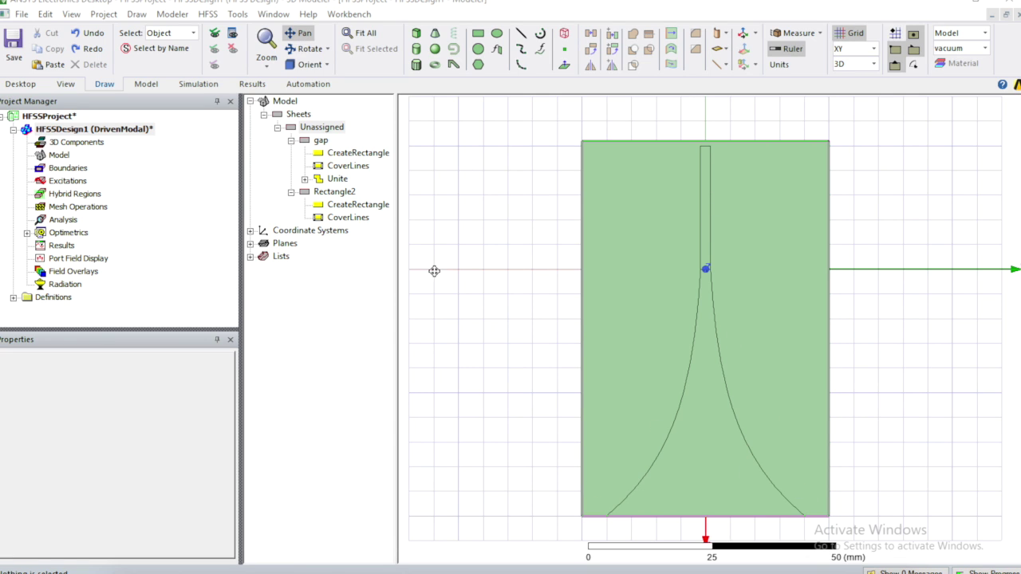
# Subtract the gap sheet from the surrounding rectangle, with the rectangle as blank part, gap as tool part and no cloning of the tool.
pyautogui.click(334, 192)
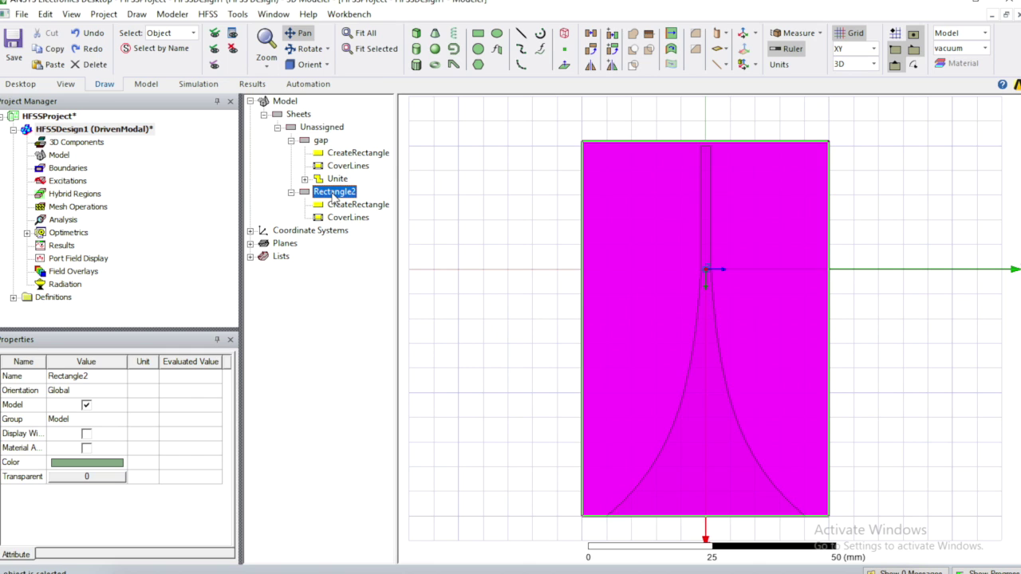
pyautogui.click(320, 141)
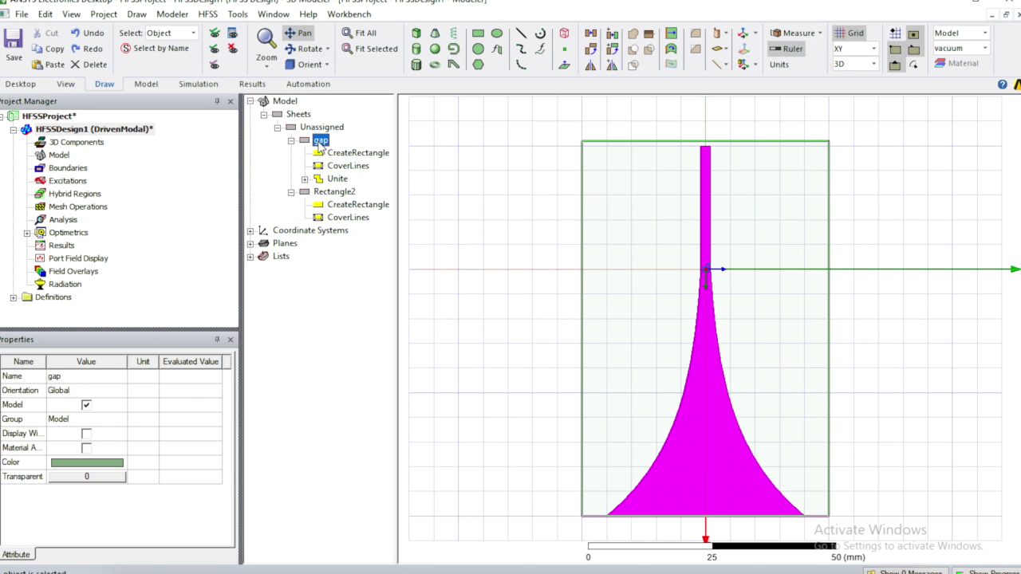
pyautogui.keyDown('ctrl'); pyautogui.click(328, 193); pyautogui.keyUp('ctrl')
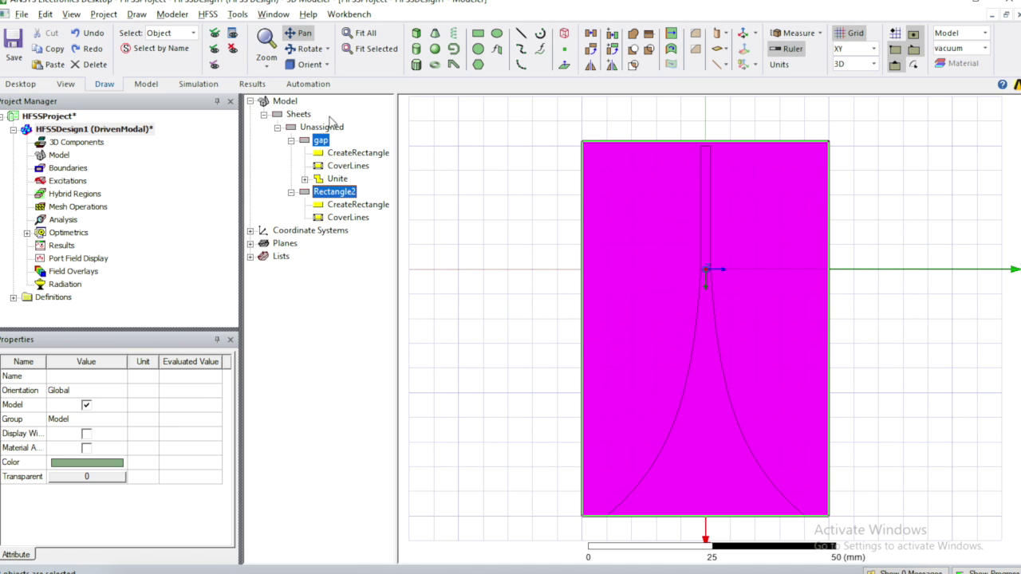
pyautogui.click(633, 51)
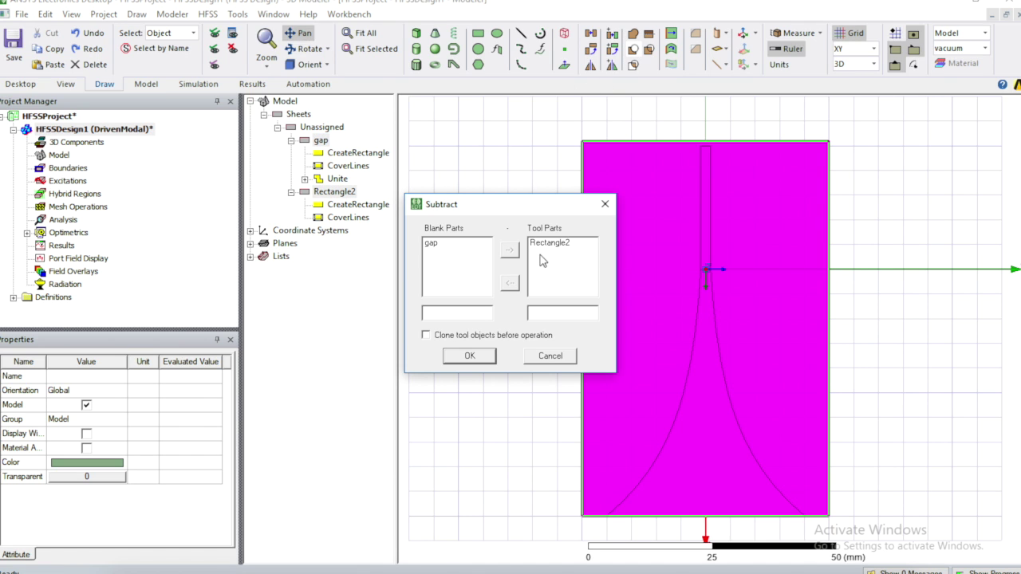
pyautogui.click(459, 244)
pyautogui.click(509, 252)
pyautogui.click(549, 252)
pyautogui.click(510, 282)
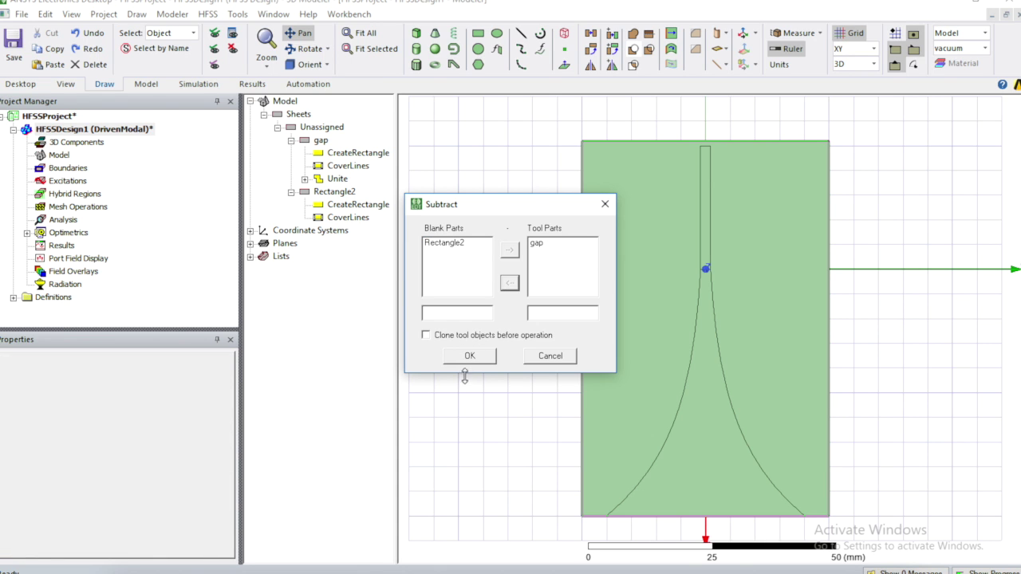
pyautogui.click(470, 356)
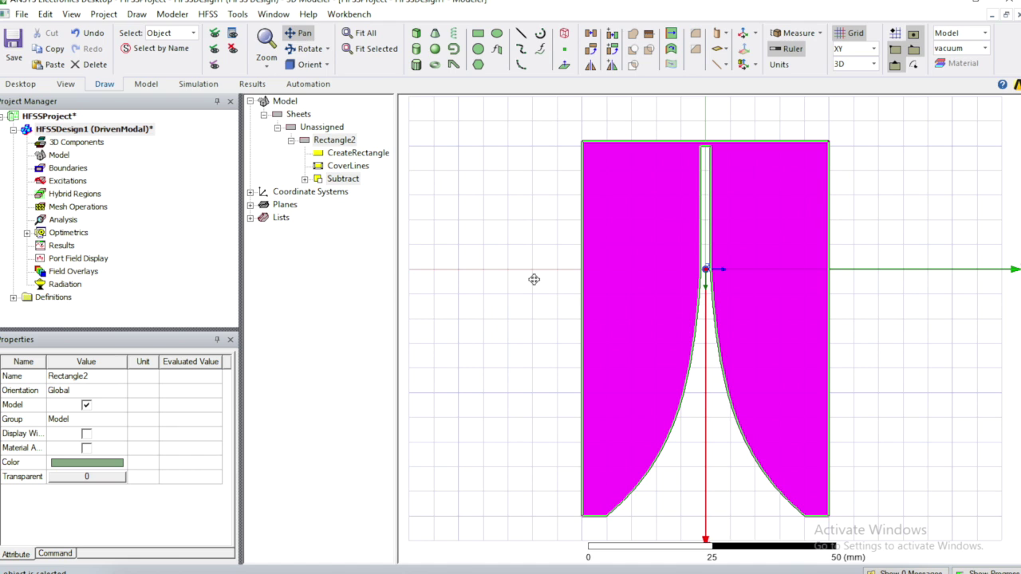
# Thicken the slotted rectangle sheet by 0.049 mm on one side only.
pyautogui.rightClick(761, 247)
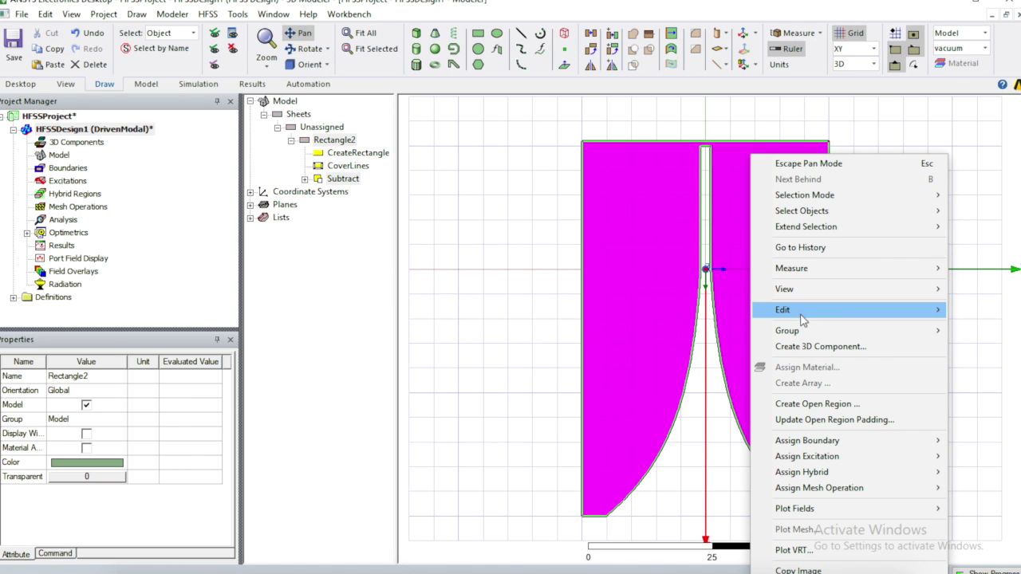
pyautogui.moveTo(804, 313)
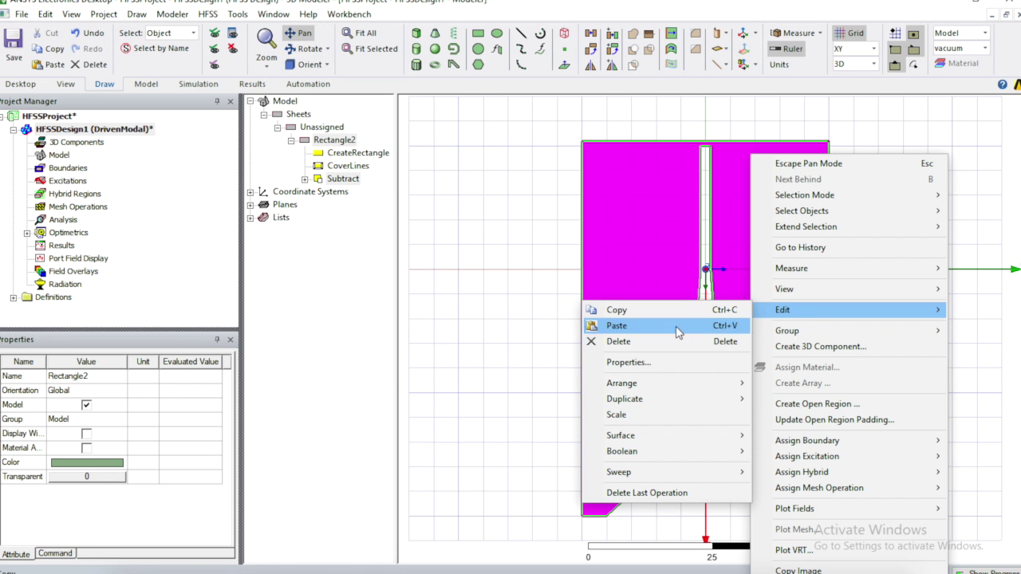
pyautogui.moveTo(682, 438)
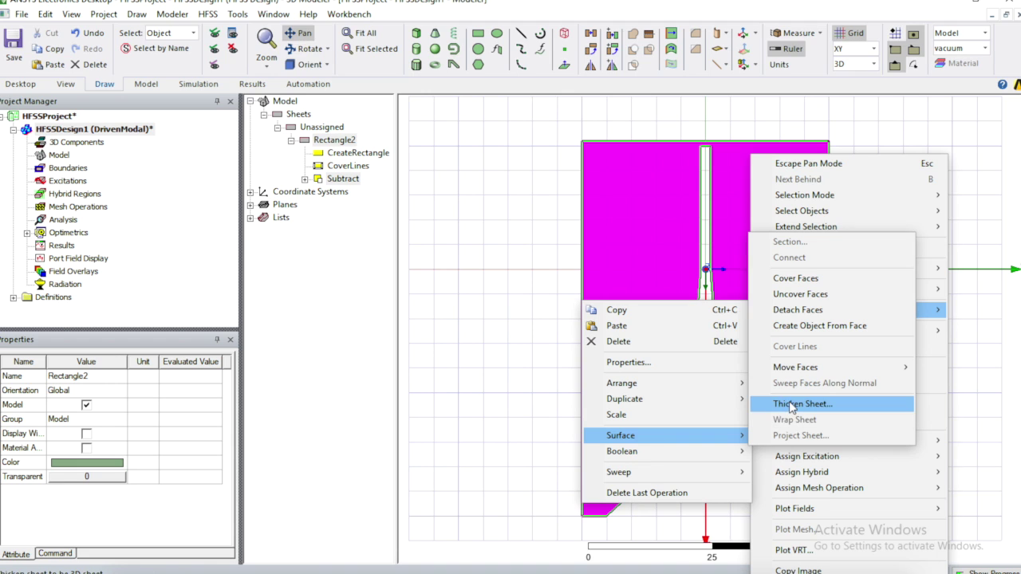
pyautogui.click(801, 404)
pyautogui.click(485, 269)
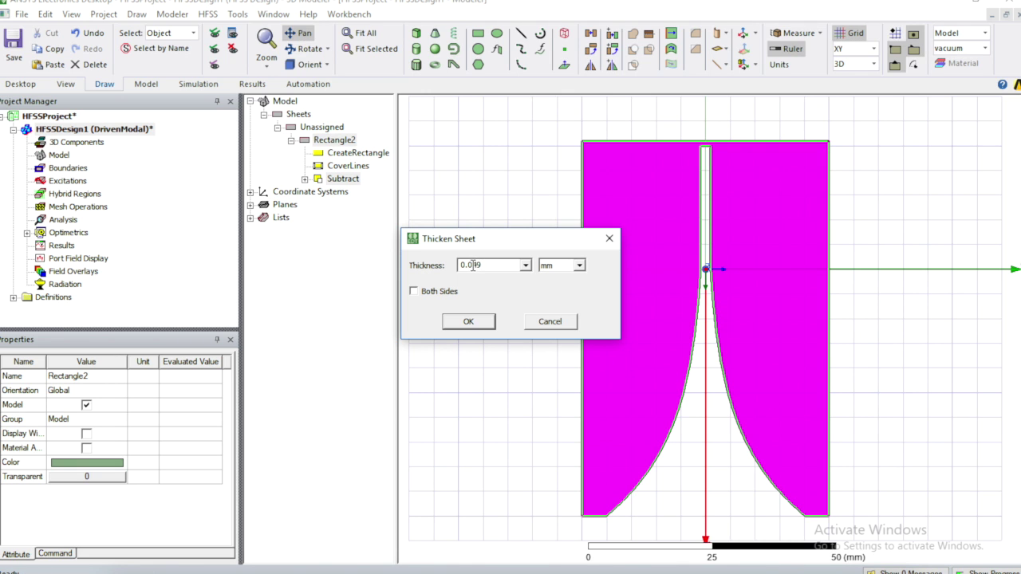
pyautogui.click(484, 323)
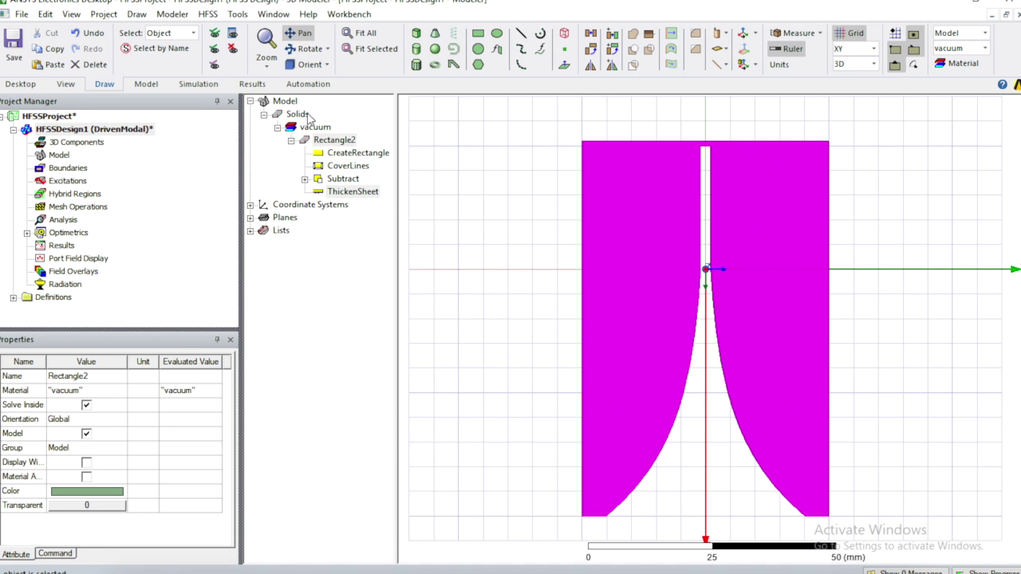
# Set the ThickenSheet operation's thickness to a new variable cThickness, defined as a length of 0.049 mm.
pyautogui.click(309, 65)
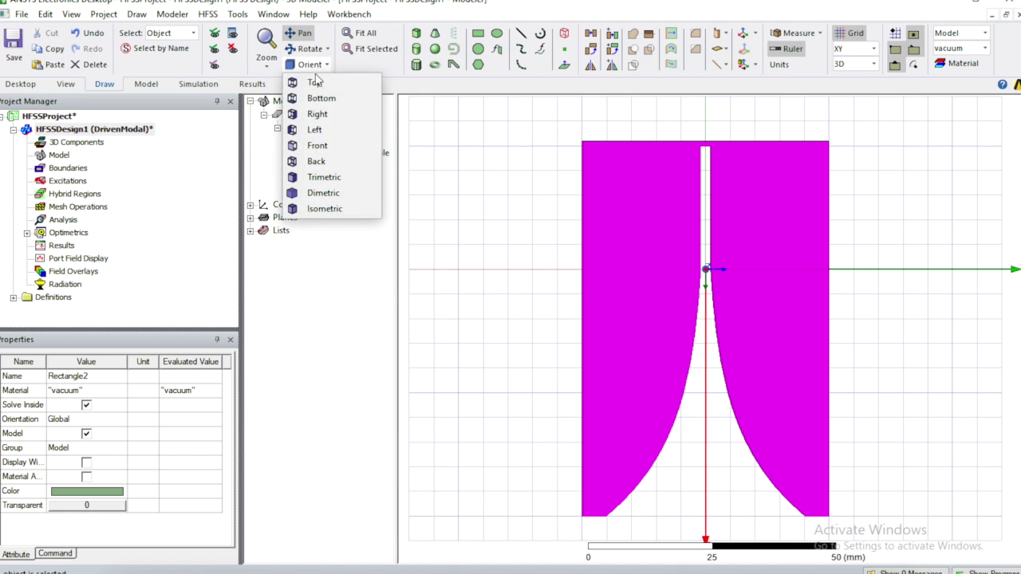
pyautogui.click(317, 147)
pyautogui.scroll(5, 725, 335)
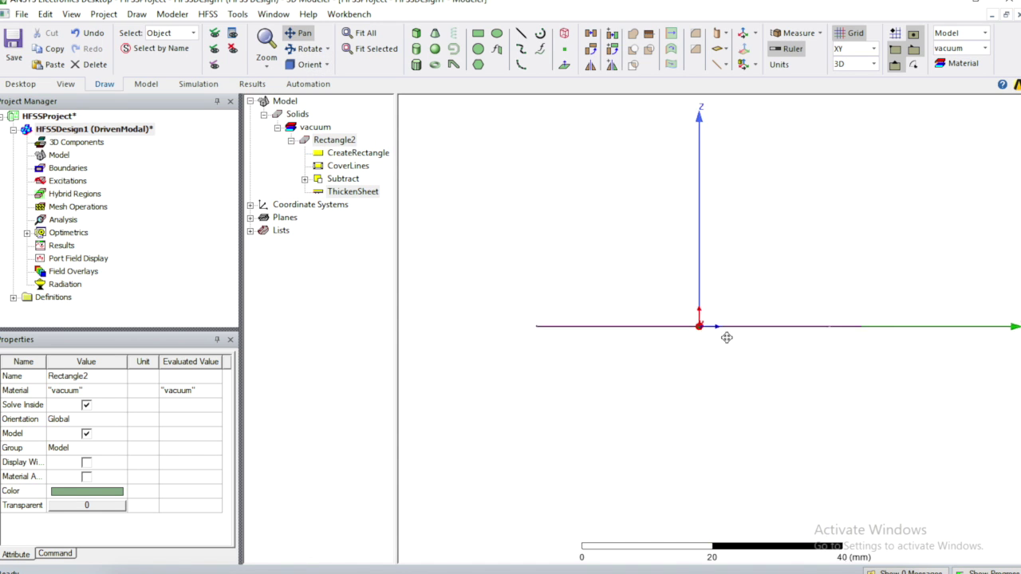
pyautogui.scroll(5, 739, 312)
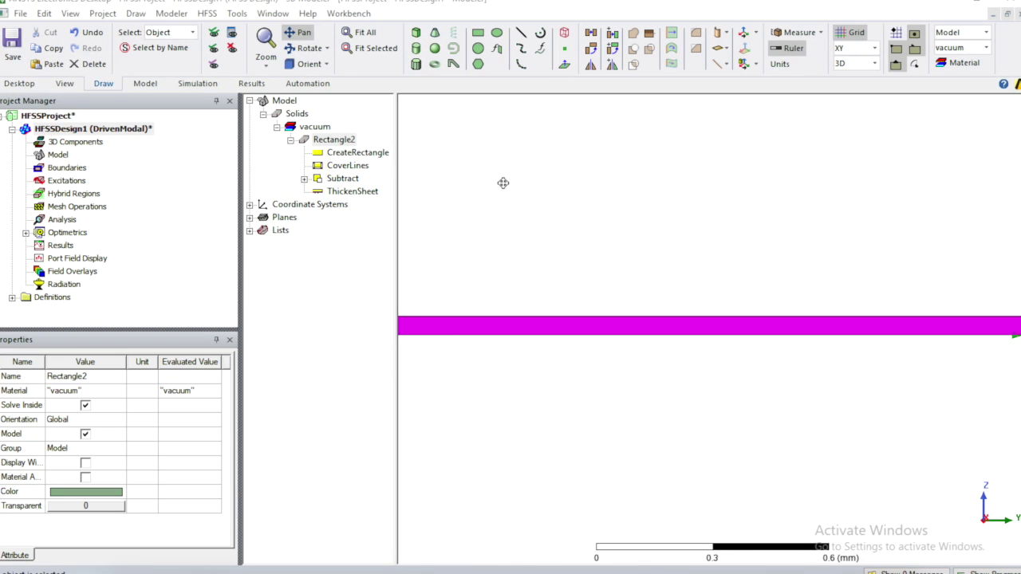
pyautogui.doubleClick(342, 142)
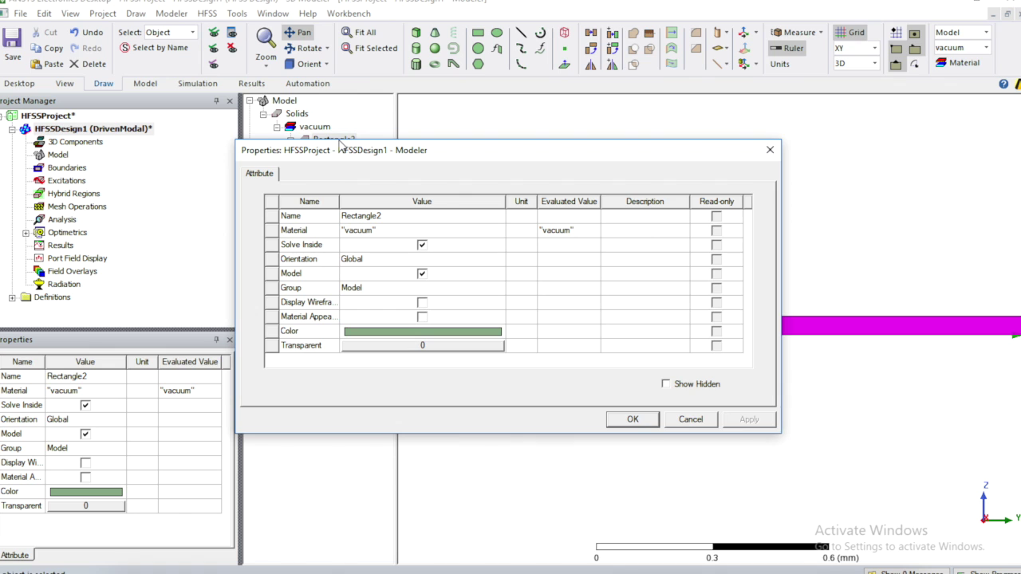
pyautogui.click(676, 419)
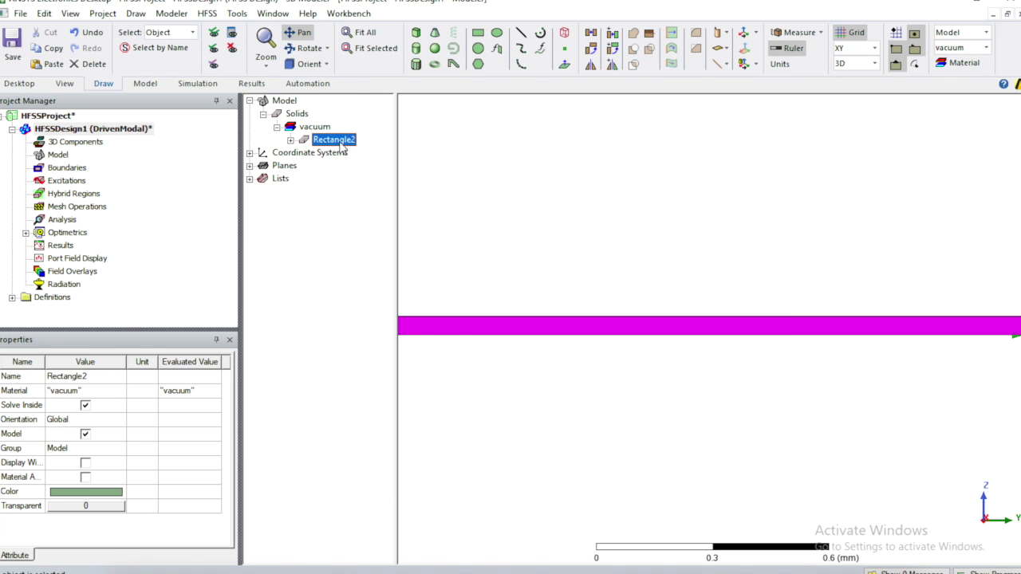
pyautogui.click(292, 140)
pyautogui.doubleClick(336, 193)
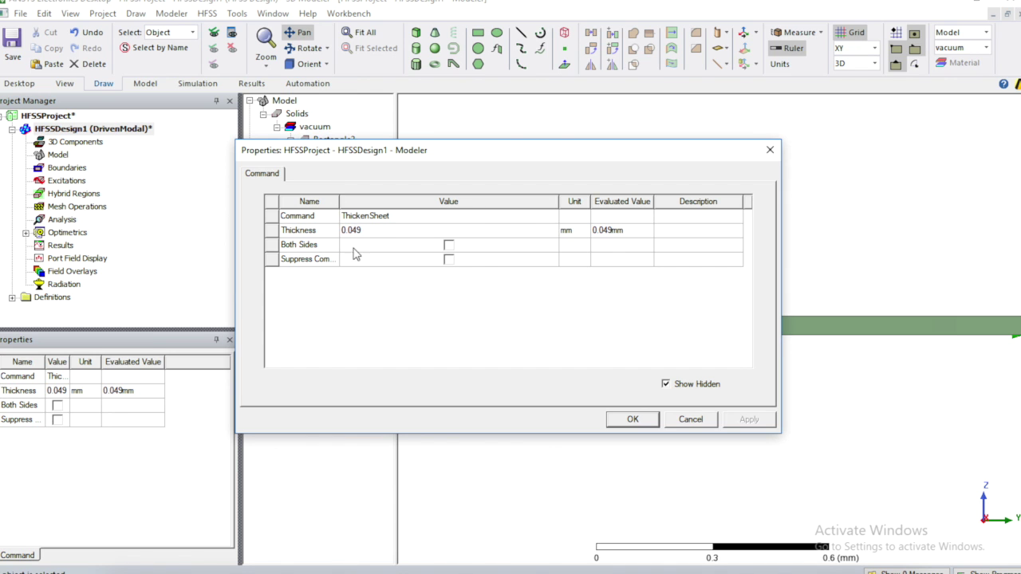
pyautogui.click(375, 230)
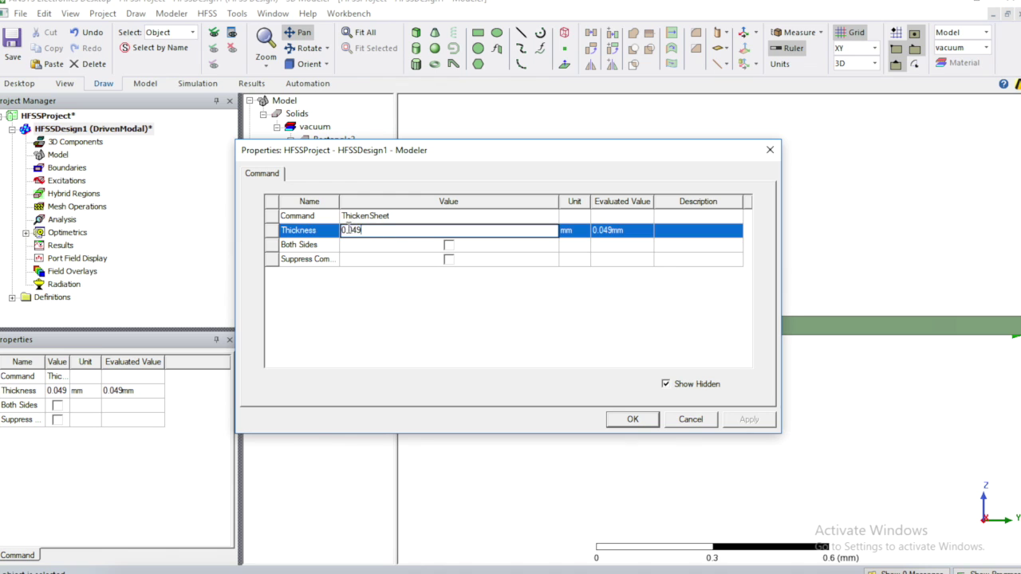
pyautogui.write('cThickness')
pyautogui.press('Return')
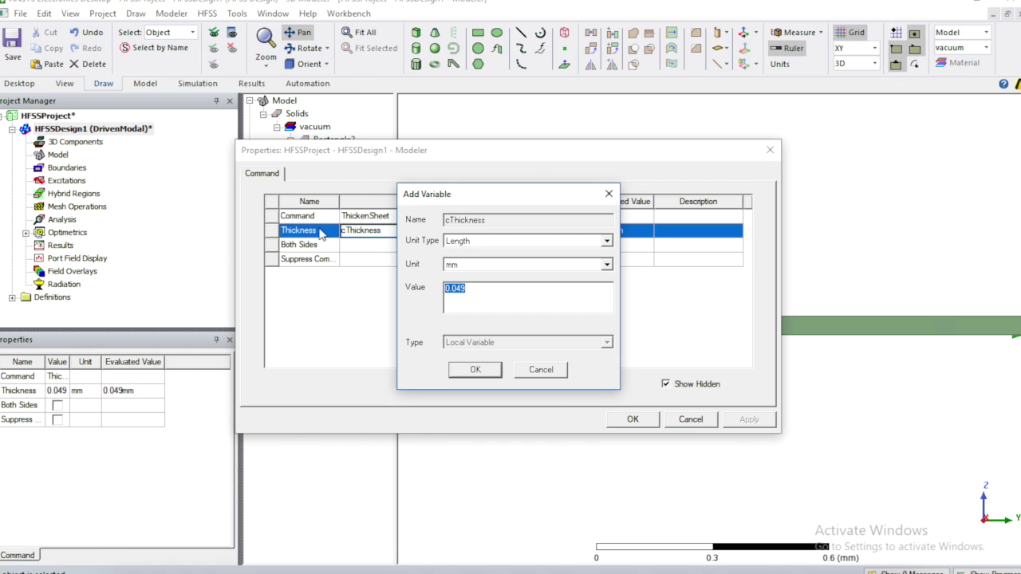
pyautogui.click(475, 370)
pyautogui.click(628, 419)
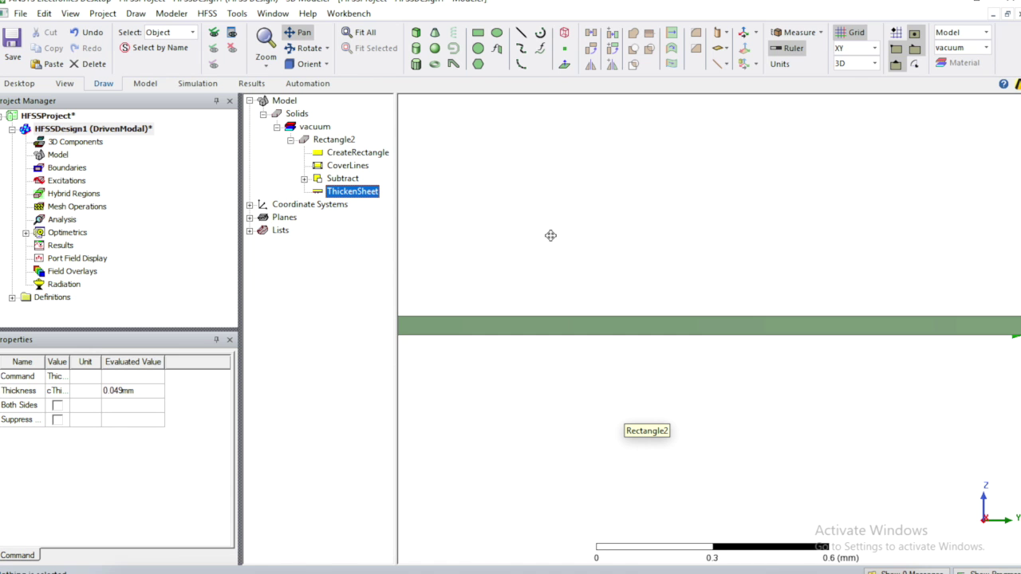
# Examine the whole slotted antenna plate from above.
pyautogui.hotkey('ctrl', 'z')
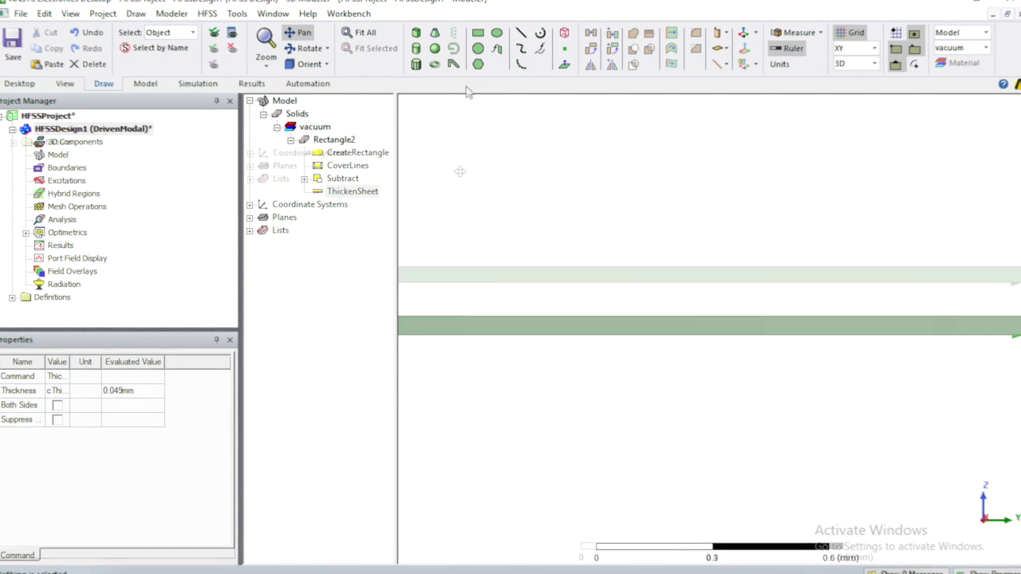
pyautogui.click(322, 66)
pyautogui.click(315, 83)
pyautogui.scroll(-5, 588, 271)
pyautogui.scroll(-6, 567, 272)
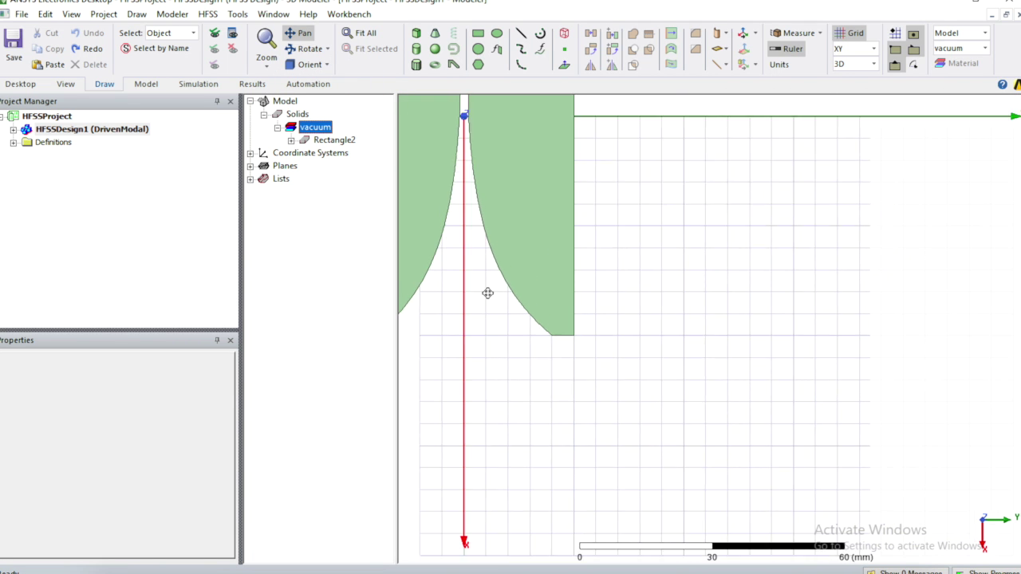
pyautogui.hotkey('ctrl', 'd')
pyautogui.scroll(-2, 565, 308)
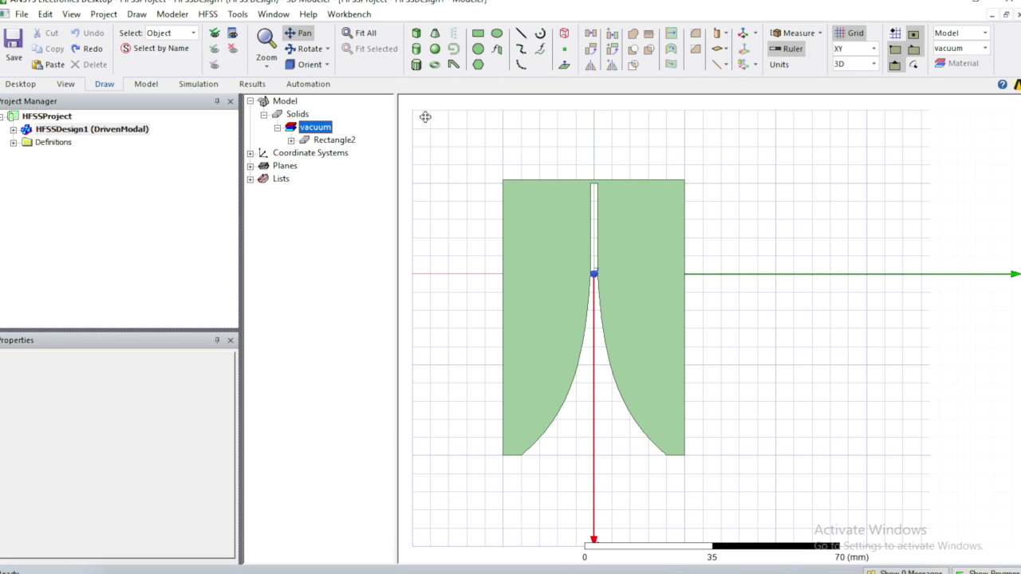
# Draw a freehand box about 23.4 by 19.9 mm and 13.5 mm high on the XY plane beside the antenna plate, in dimetric view.
pyautogui.click(319, 65)
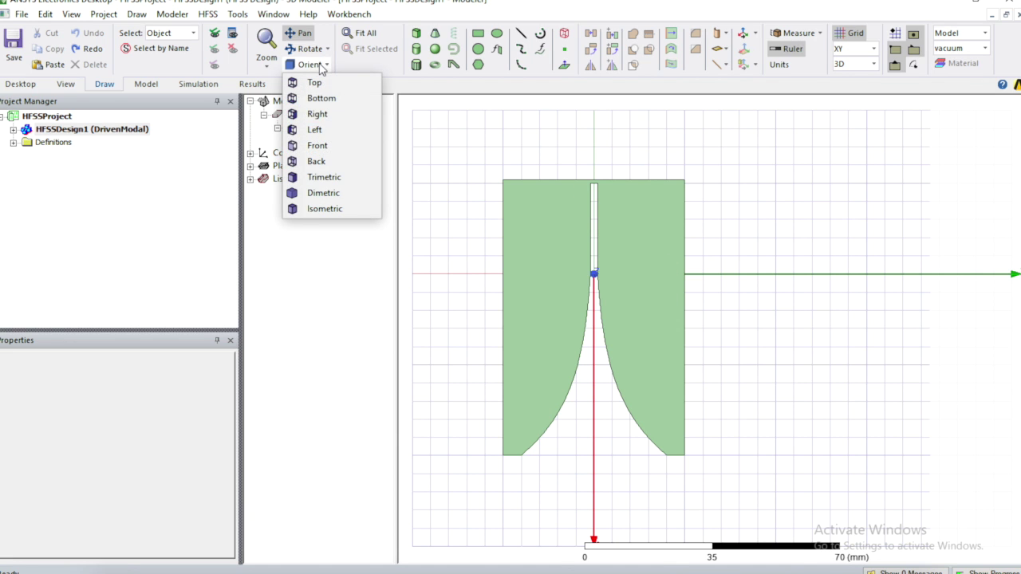
pyautogui.click(330, 184)
pyautogui.moveTo(486, 369); pyautogui.dragTo(684, 292)
pyautogui.hotkey('ctrl', 'm')
pyautogui.click(466, 343)
pyautogui.click(562, 314)
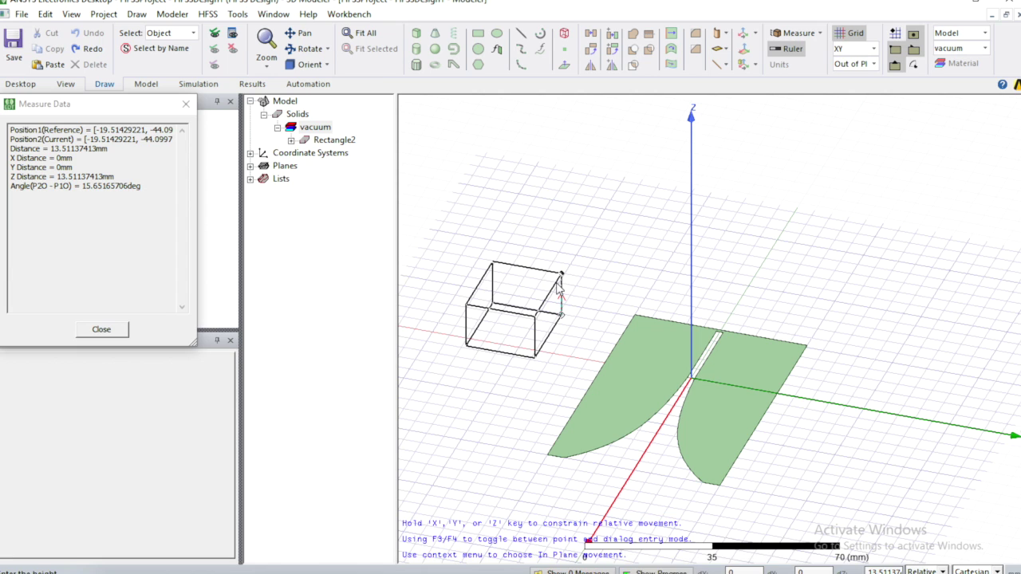
pyautogui.click(558, 289)
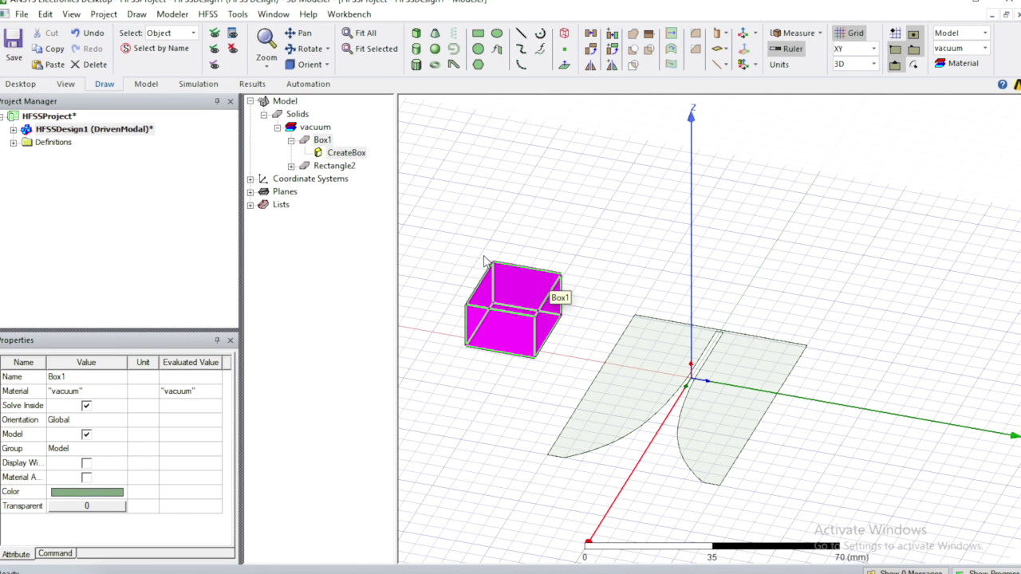
pyautogui.doubleClick(342, 154)
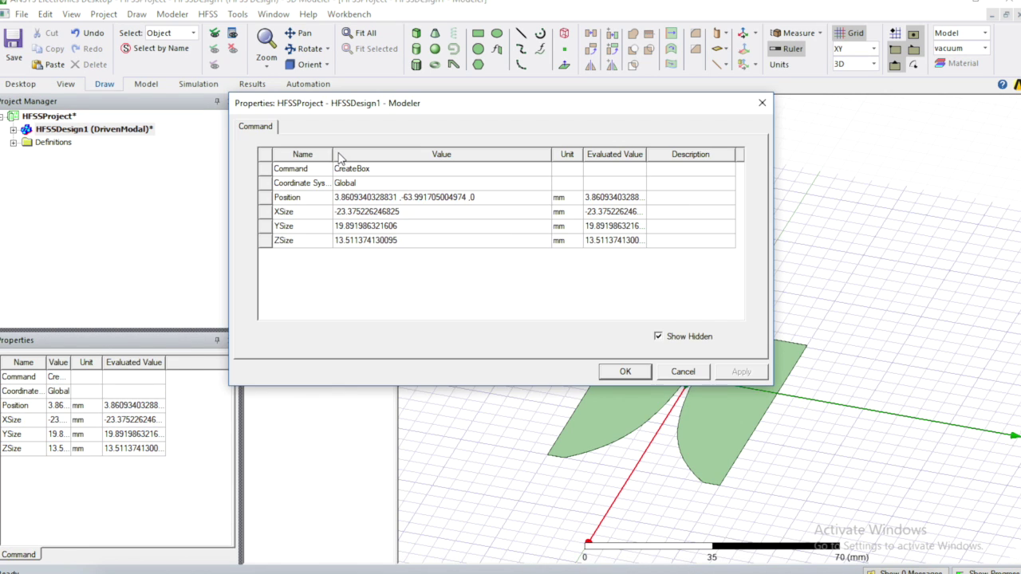
pyautogui.click(684, 373)
# Change the new box's colour to light red.
pyautogui.click(500, 321)
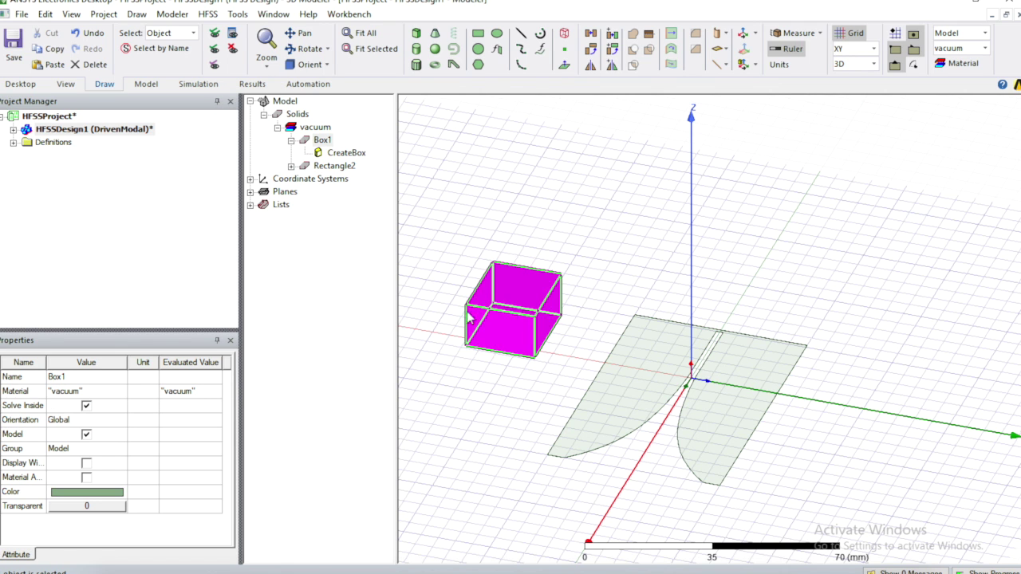
pyautogui.click(97, 492)
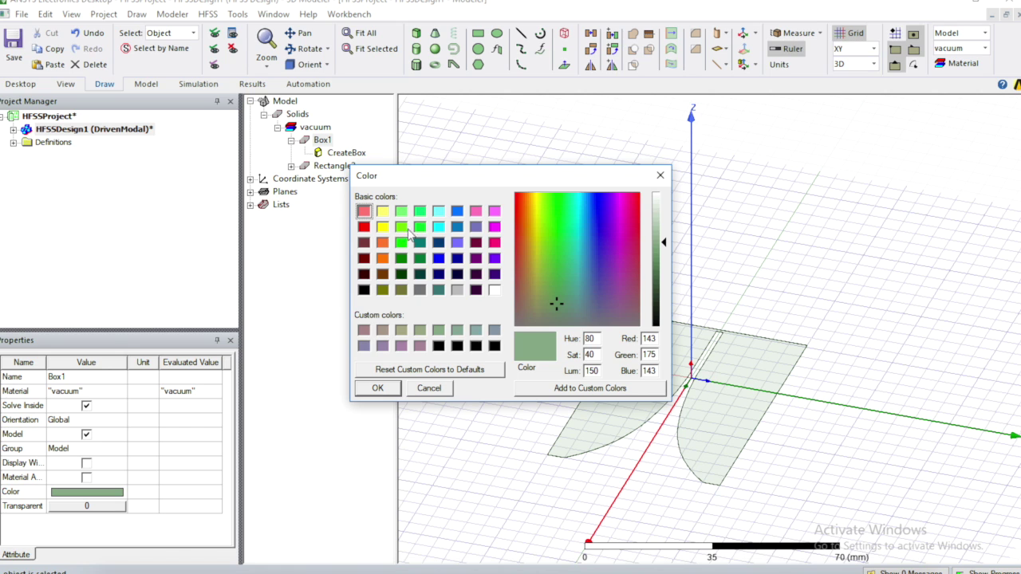
pyautogui.click(381, 243)
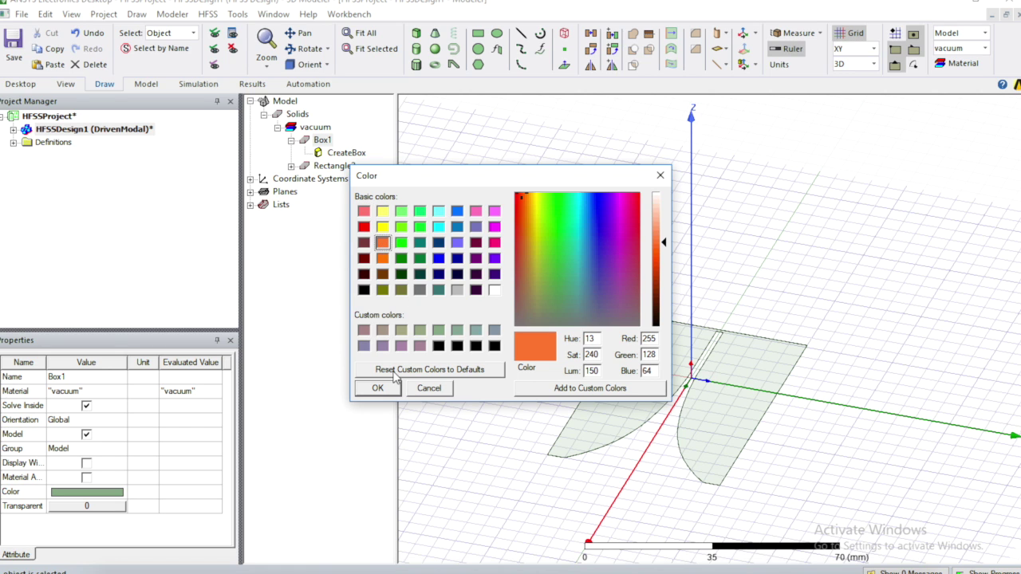
pyautogui.click(364, 210)
pyautogui.click(379, 389)
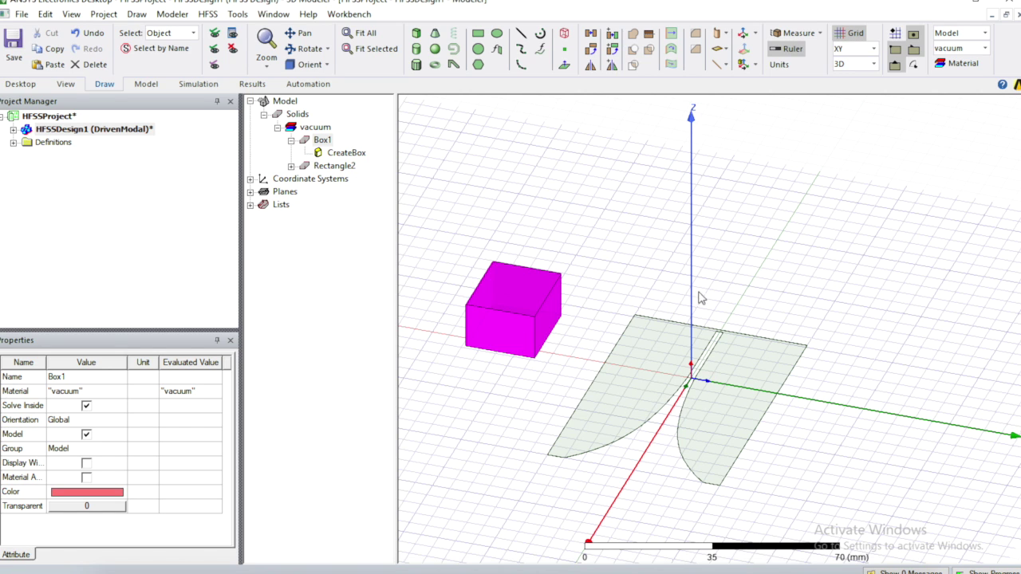
# Change the slotted antenna plate's colour to orange (RGB 255, 128, 64) and clear the selection.
pyautogui.click(583, 309)
pyautogui.click(658, 343)
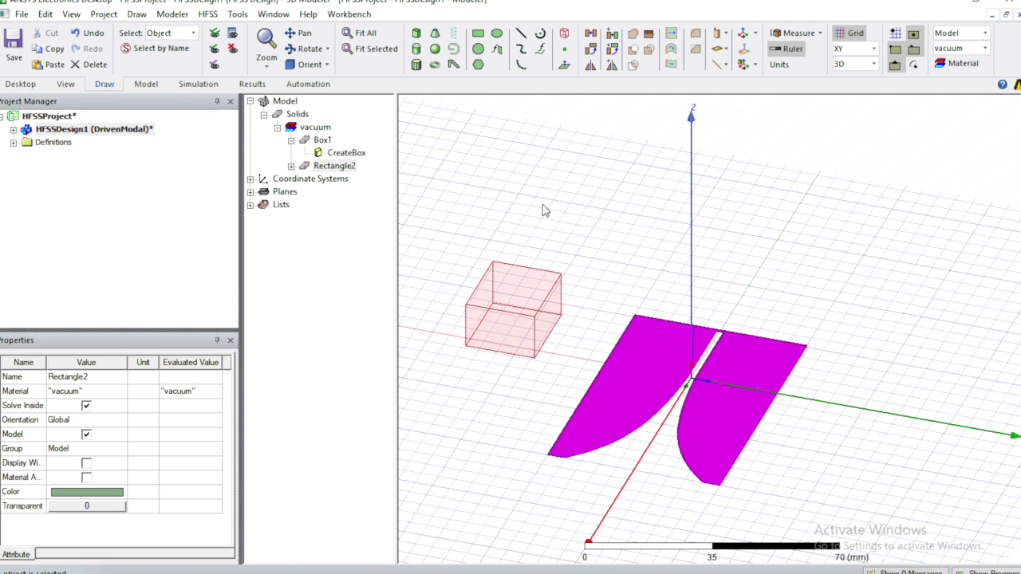
pyautogui.click(86, 492)
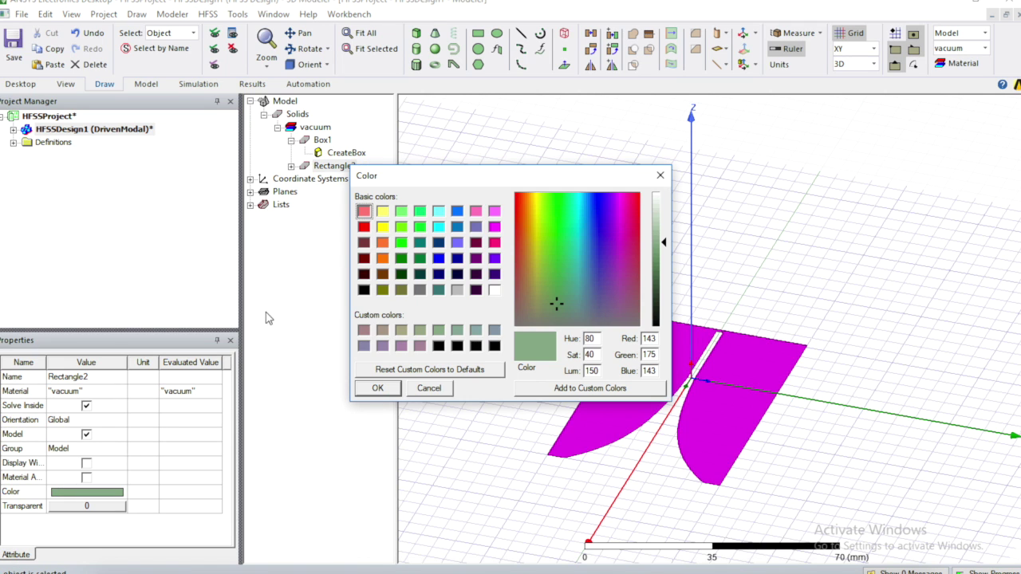
pyautogui.click(382, 243)
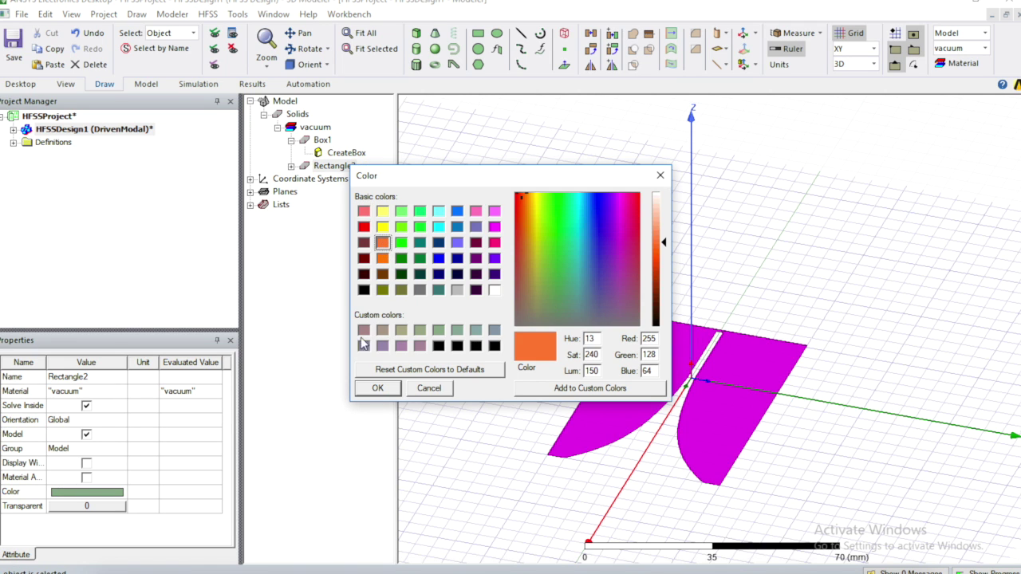
pyautogui.click(377, 388)
pyautogui.click(602, 298)
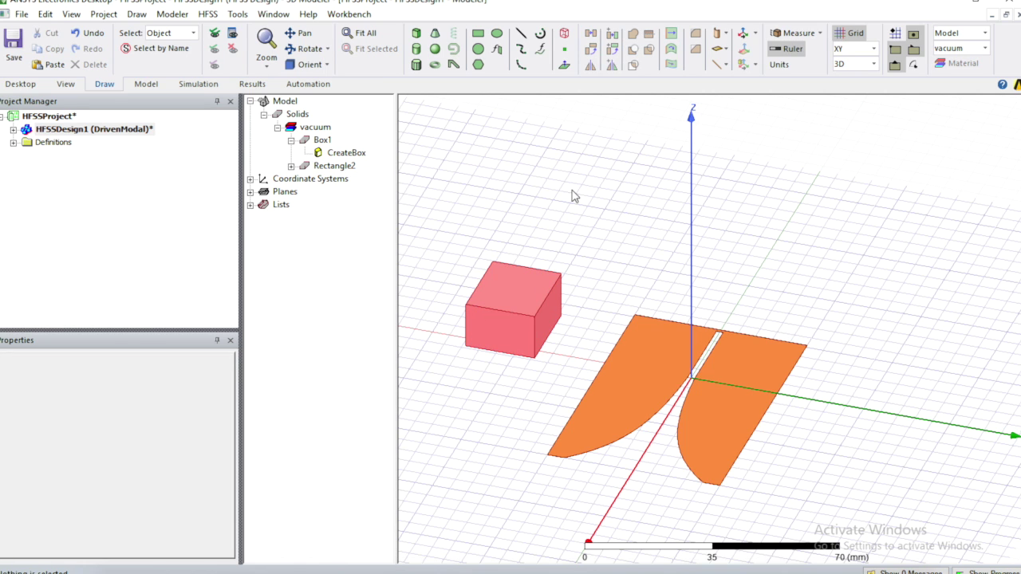
# Set the light-red box's position to -sL-ext, -TL/2, -subT and its X, Y and Z sizes to TL+sL+ext, TL and subT.
pyautogui.click(526, 297)
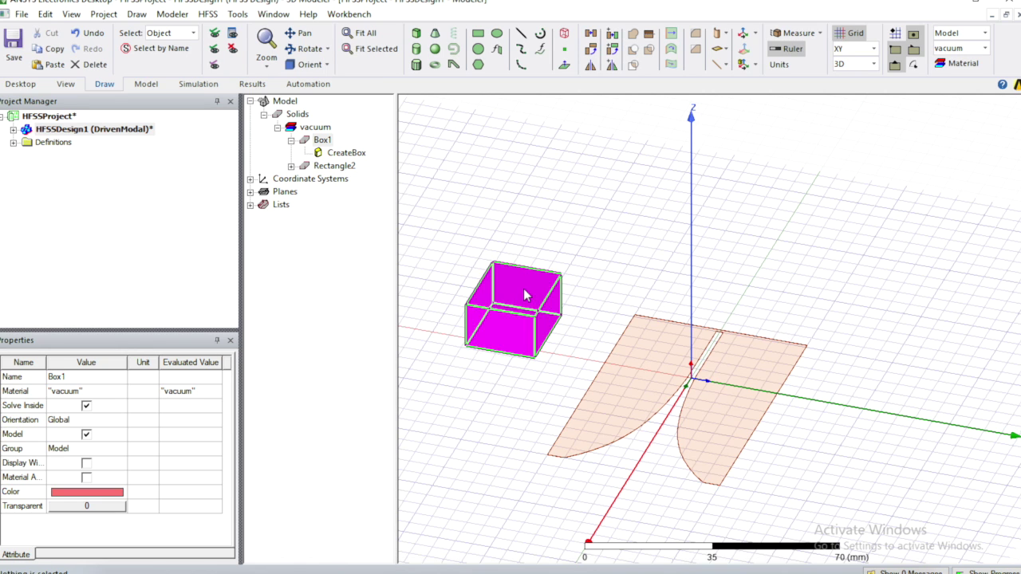
pyautogui.doubleClick(356, 156)
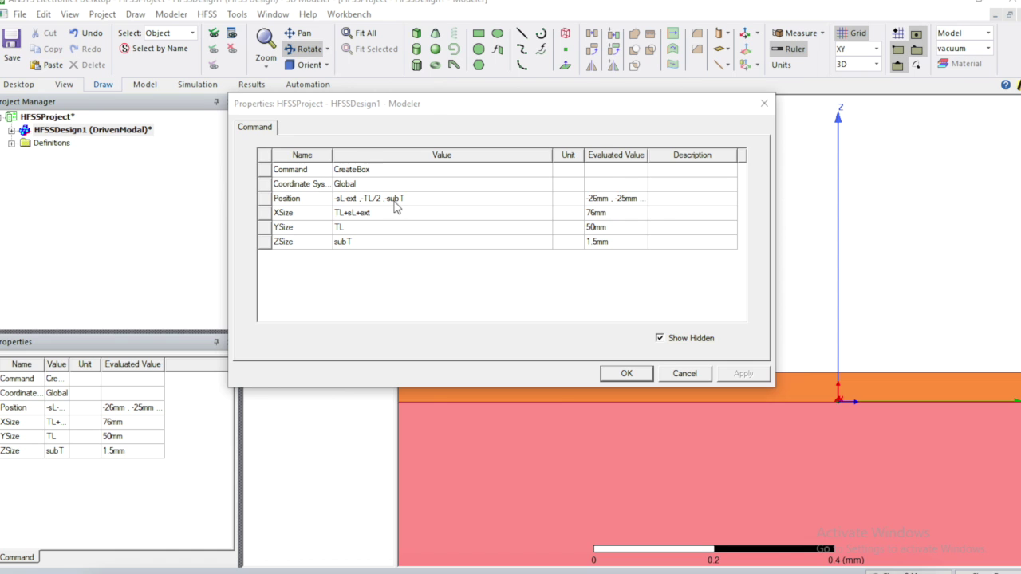
pyautogui.click(623, 373)
# Examine the fit of the substrate box beneath the slotted antenna plate from the side and from above.
pyautogui.click(309, 65)
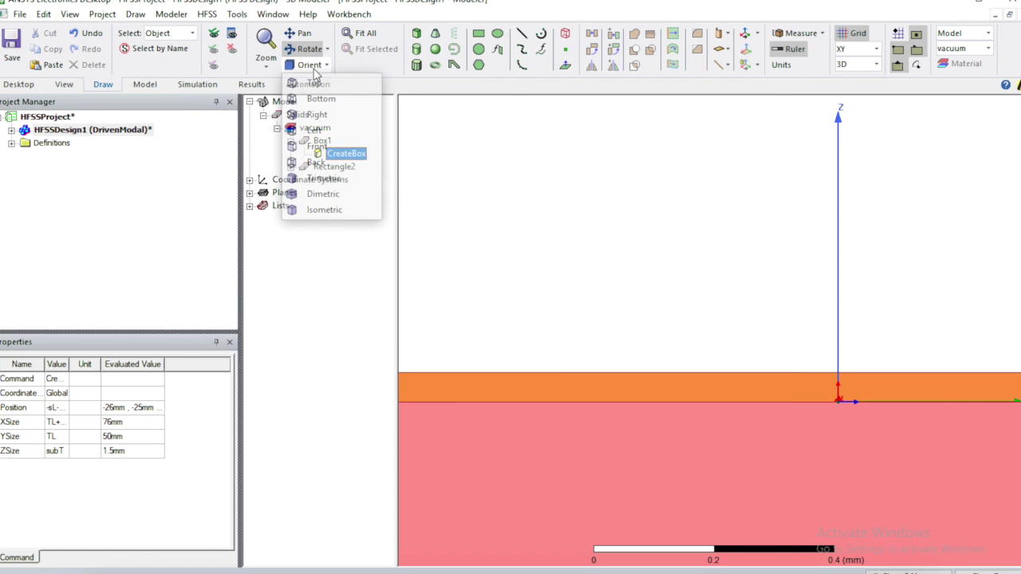
pyautogui.scroll(-5, 699, 278)
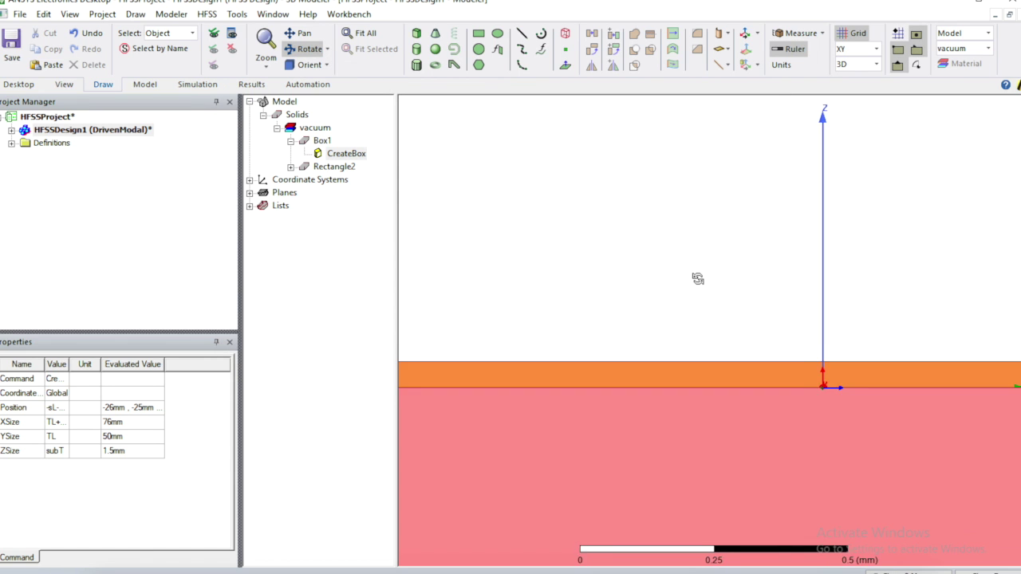
pyautogui.scroll(5, 670, 326)
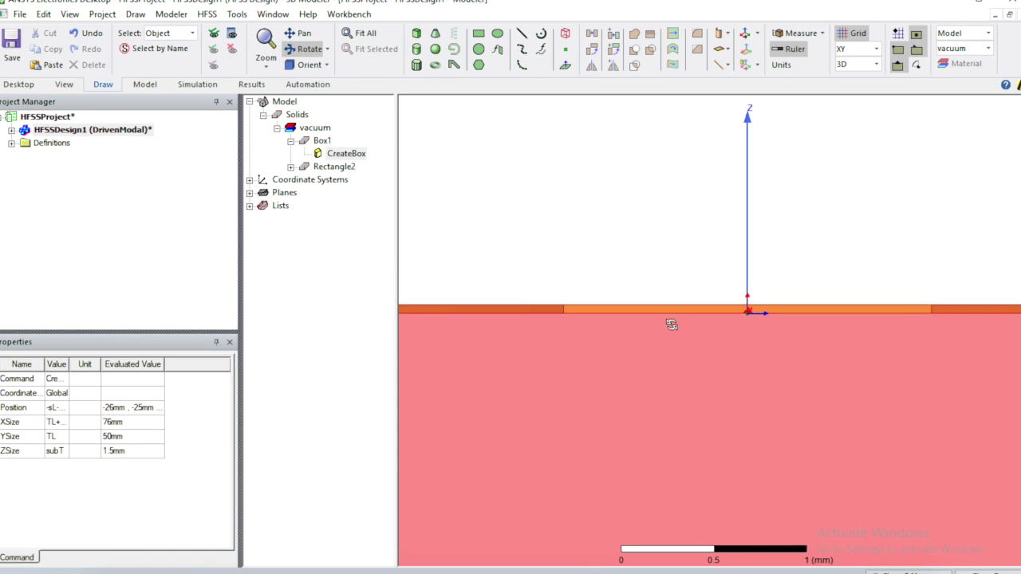
pyautogui.scroll(-6, 646, 319)
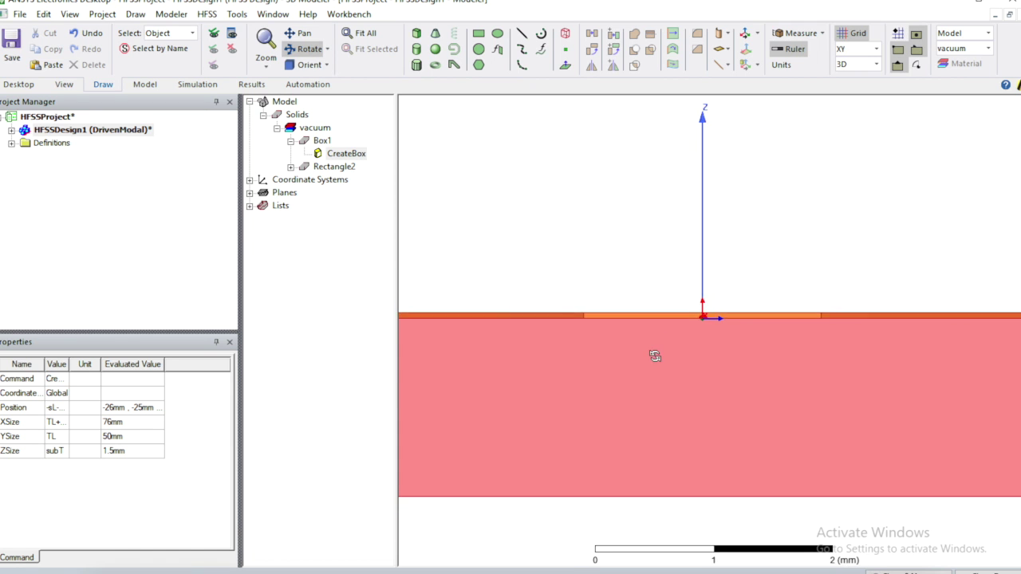
pyautogui.click(322, 67)
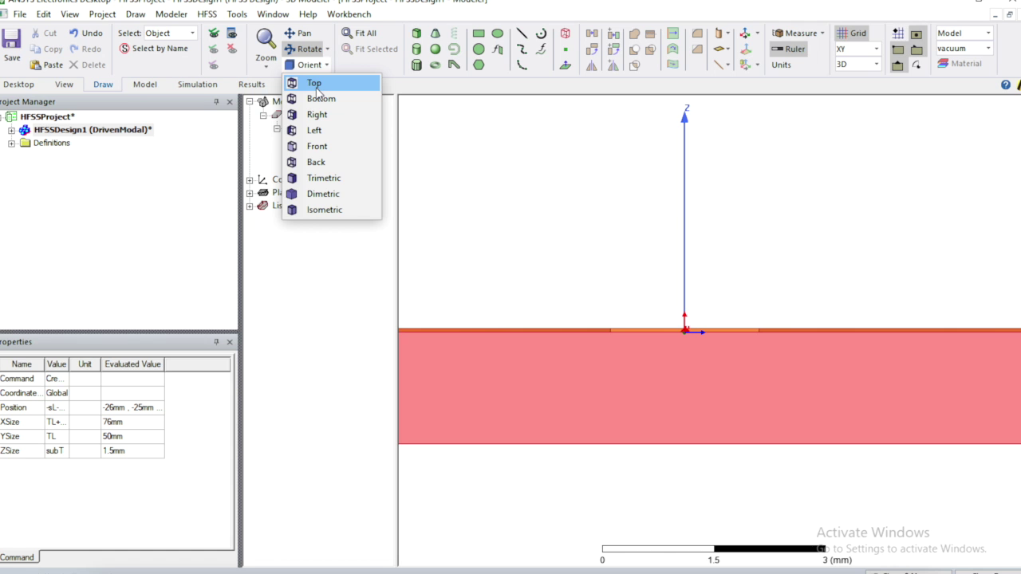
pyautogui.click(317, 88)
pyautogui.scroll(-5, 734, 319)
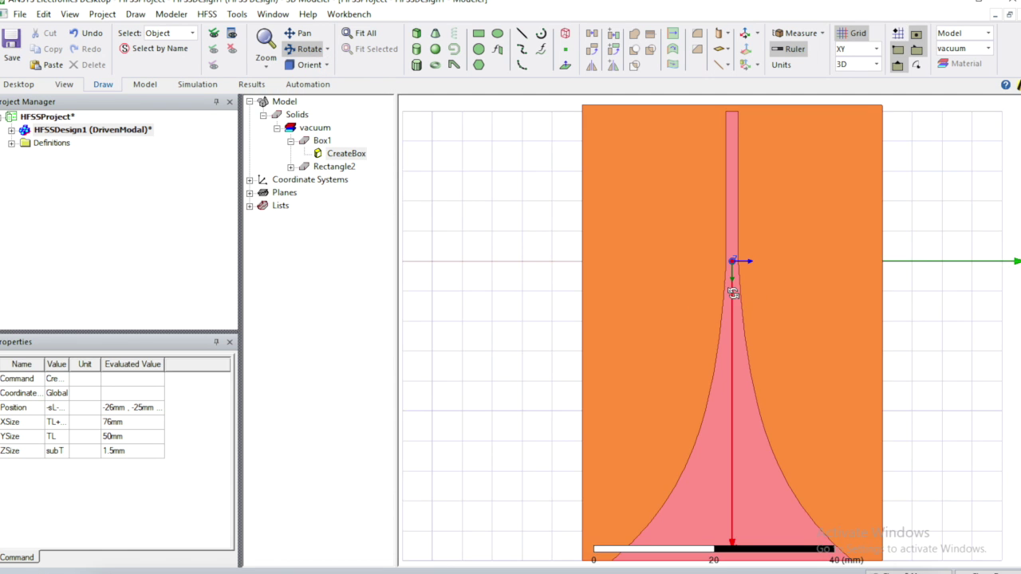
pyautogui.scroll(-3, 739, 393)
pyautogui.scroll(3, 718, 363)
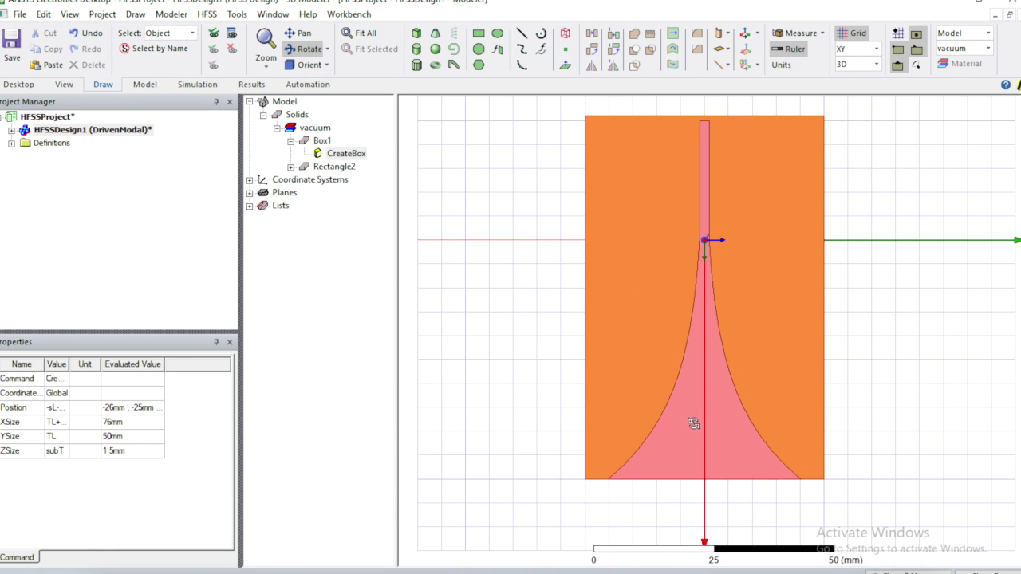
pyautogui.scroll(-1, 696, 408)
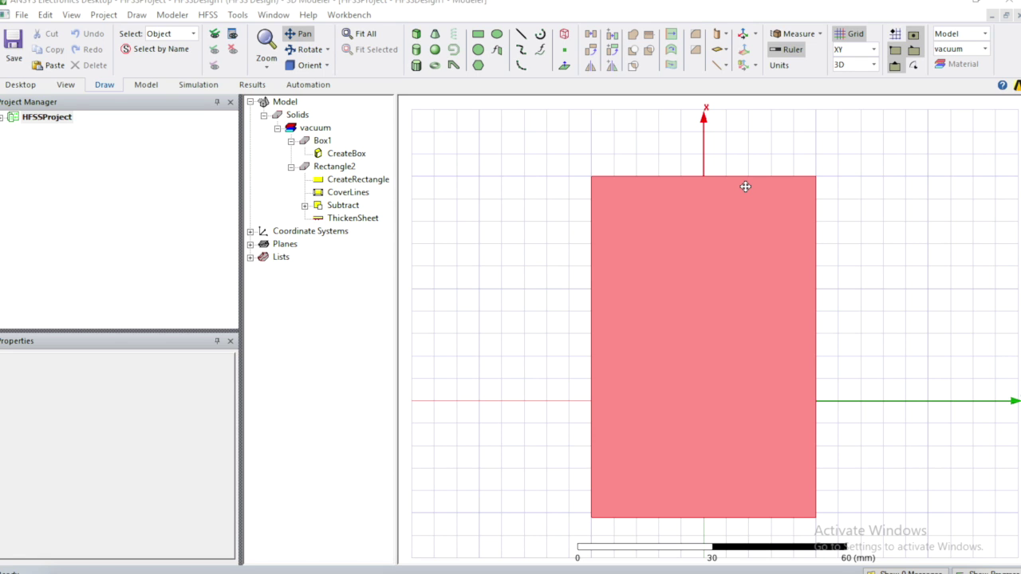
# Switch to Advanced Design System, open the schematic of cell_2 and start LineCalc.
pyautogui.click(949, 6)
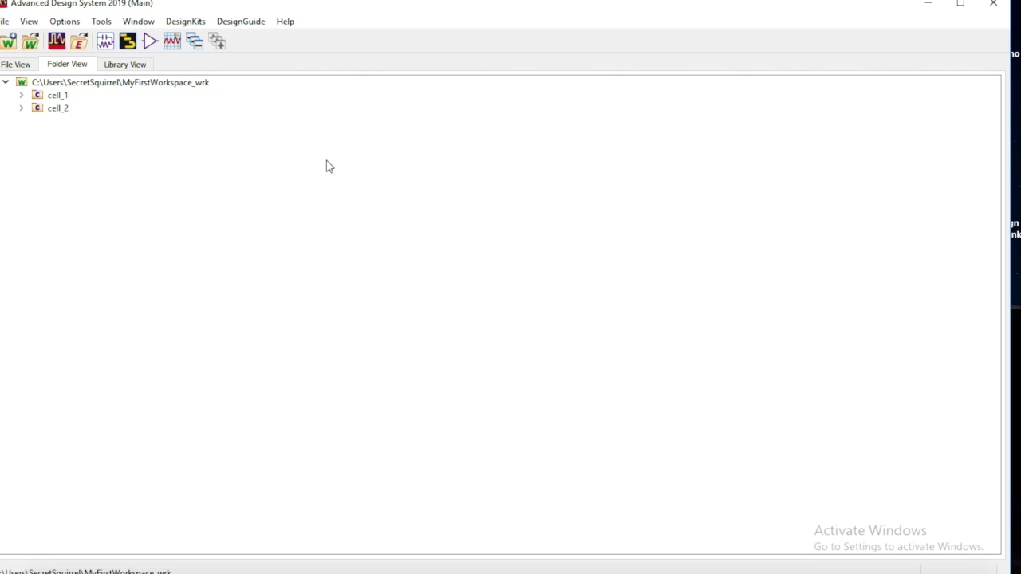
pyautogui.click(22, 110)
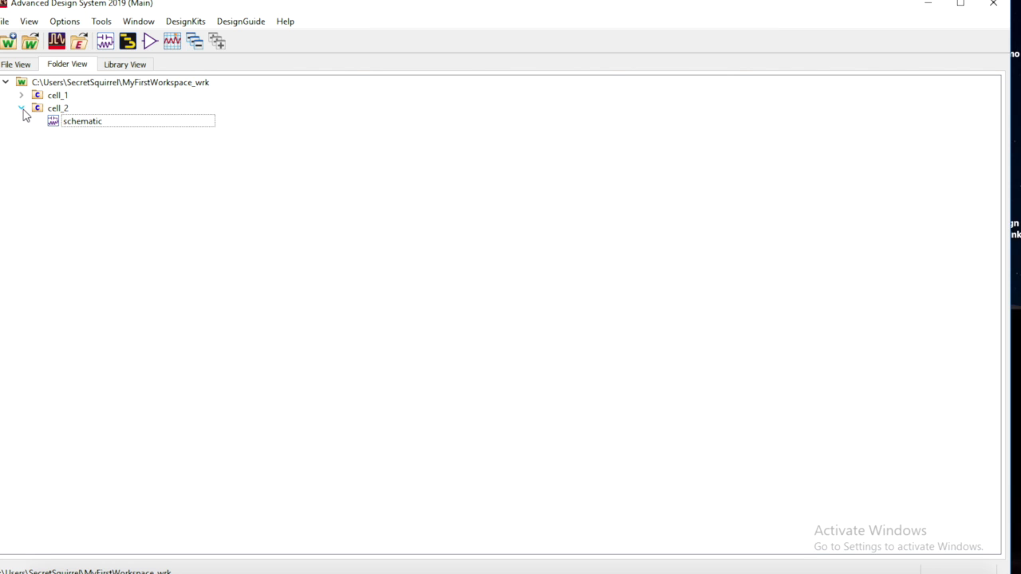
pyautogui.doubleClick(72, 121)
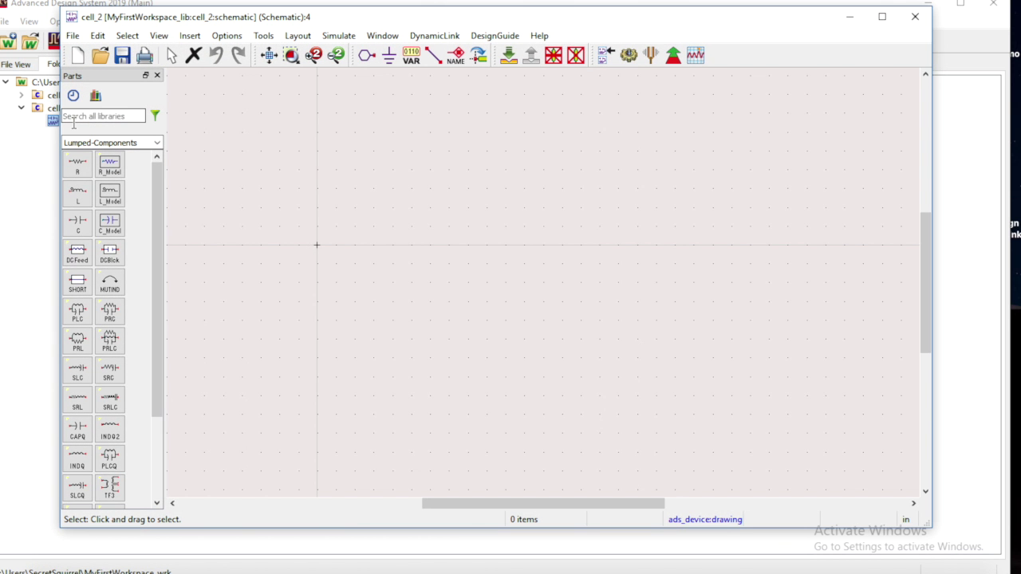
pyautogui.click(264, 37)
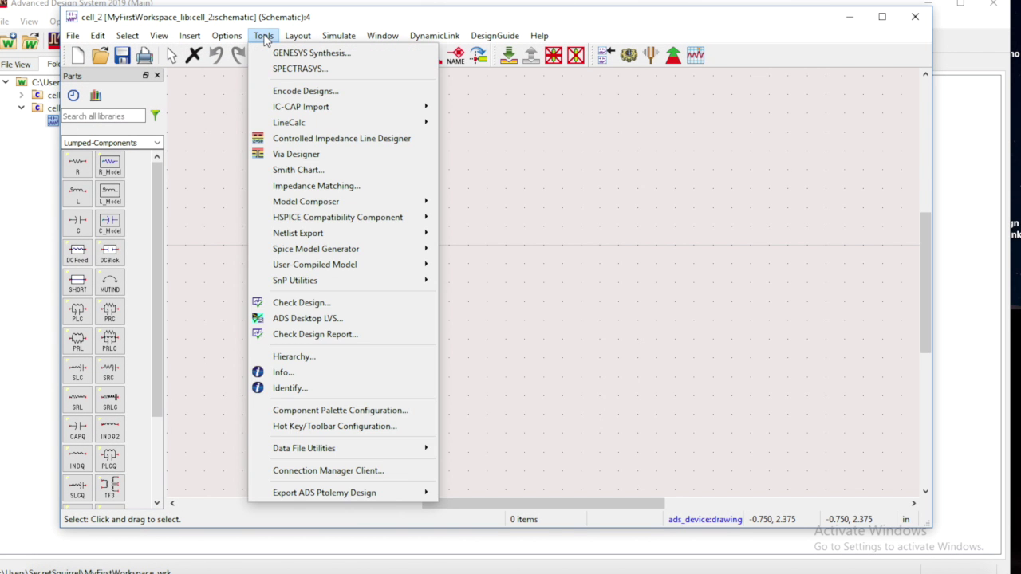
pyautogui.moveTo(290, 120)
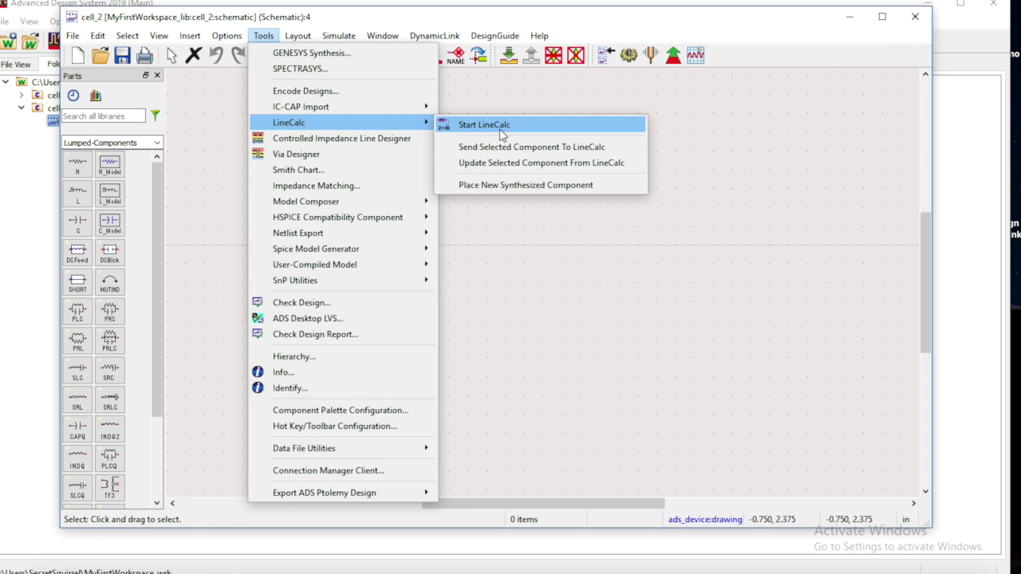
pyautogui.click(496, 125)
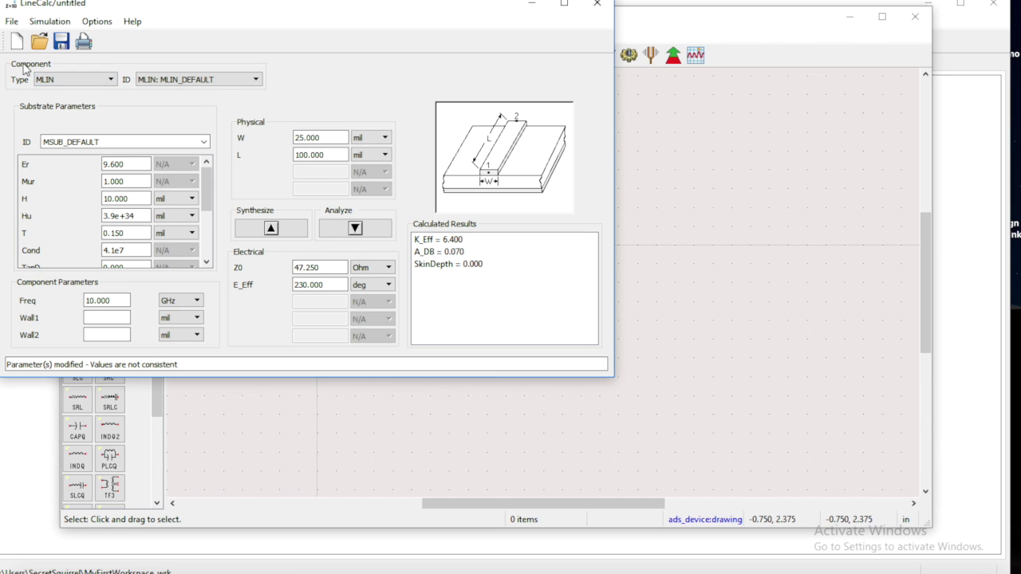
# Keep MLIN as the component type and review the MSUB_DEFAULT substrate parameters.
pyautogui.click(94, 80)
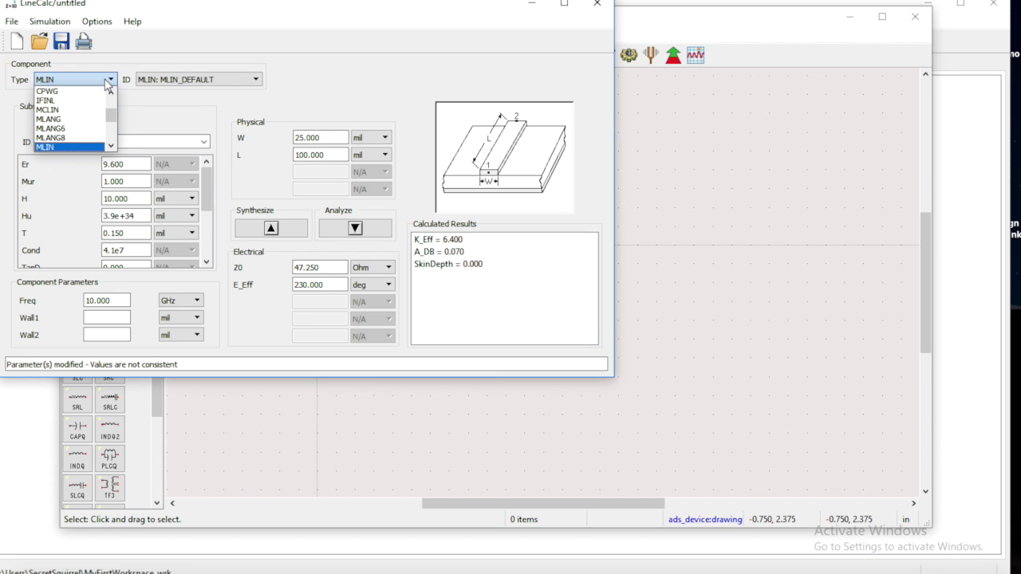
pyautogui.click(44, 146)
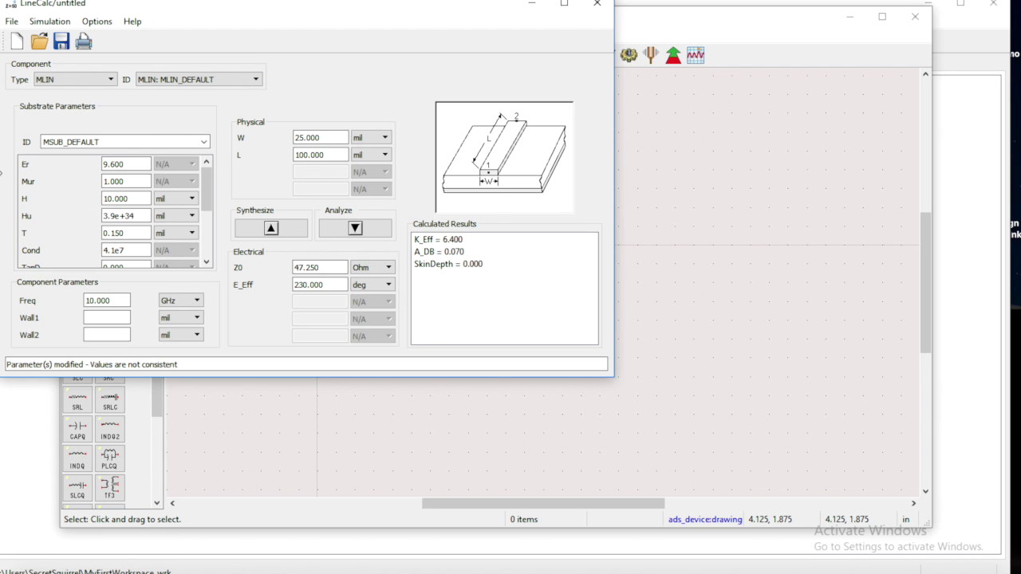
pyautogui.scroll(-2, 26, 169)
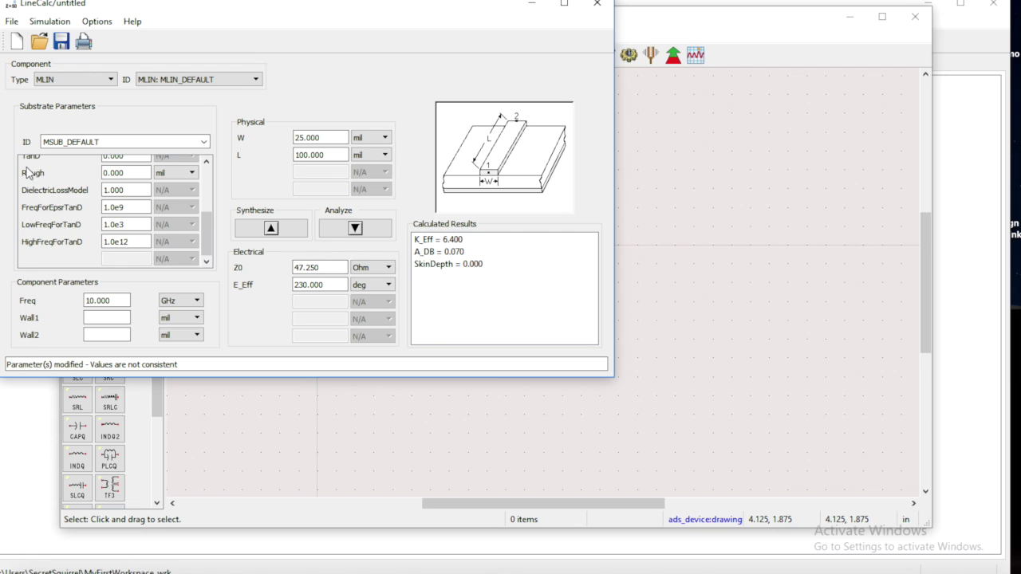
pyautogui.scroll(3, 26, 172)
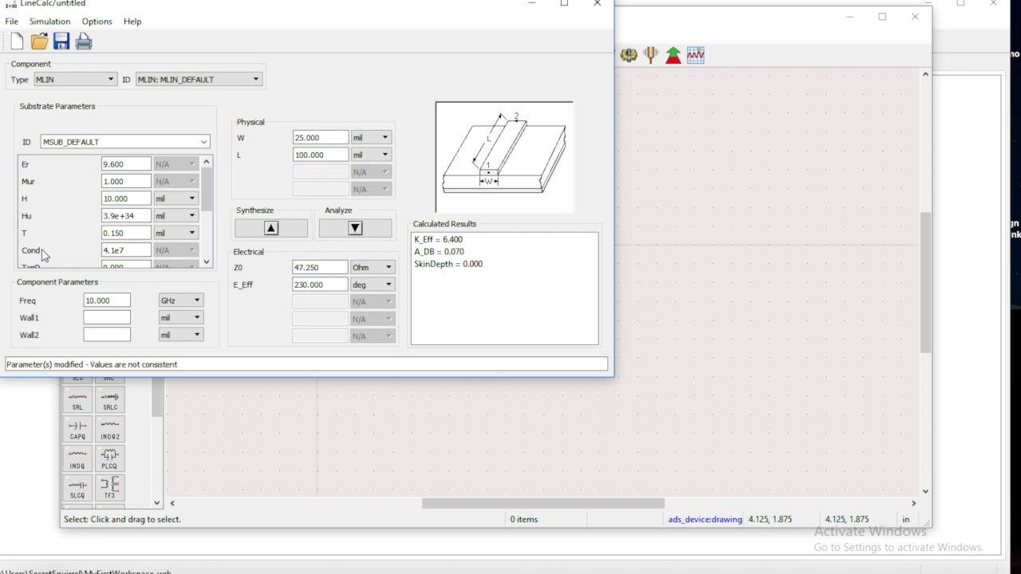
pyautogui.scroll(-2, 44, 265)
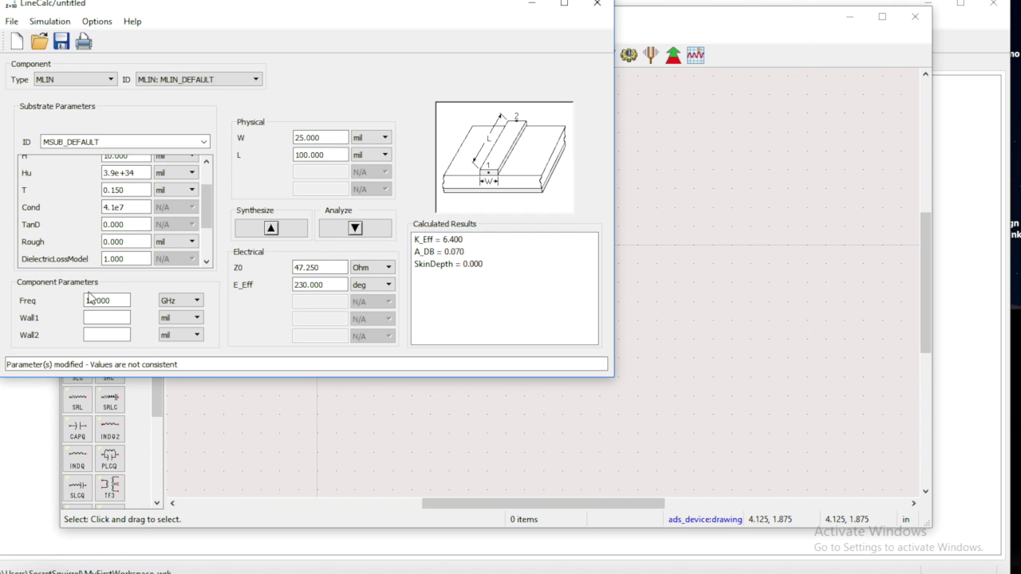
# Synthesize the microstrip line's width and length for a frequency of 2.4 GHz, Z0 of 50 Ohm and E_Eff of 90 deg.
pyautogui.moveTo(116, 301); pyautogui.dragTo(64, 300)
pyautogui.write('2.4')
pyautogui.moveTo(329, 268); pyautogui.dragTo(271, 269)
pyautogui.press('BackSpace')
pyautogui.moveTo(329, 284); pyautogui.dragTo(268, 275)
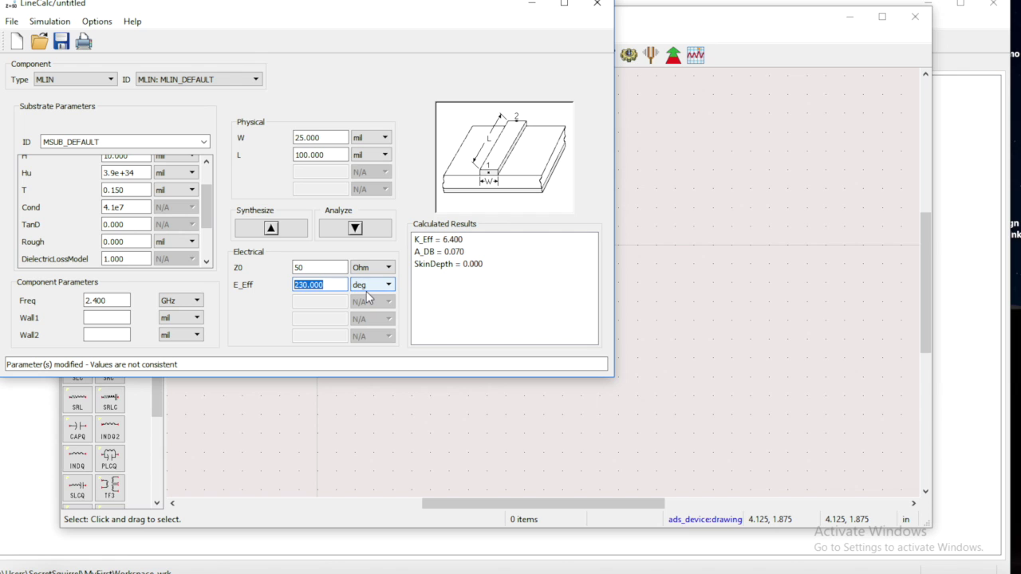
pyautogui.write('90')
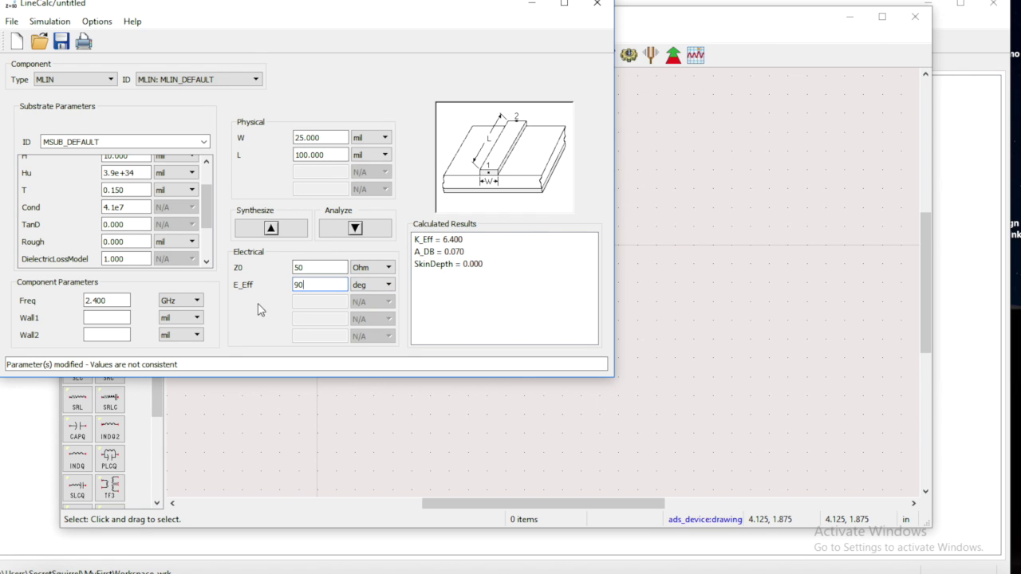
pyautogui.click(270, 230)
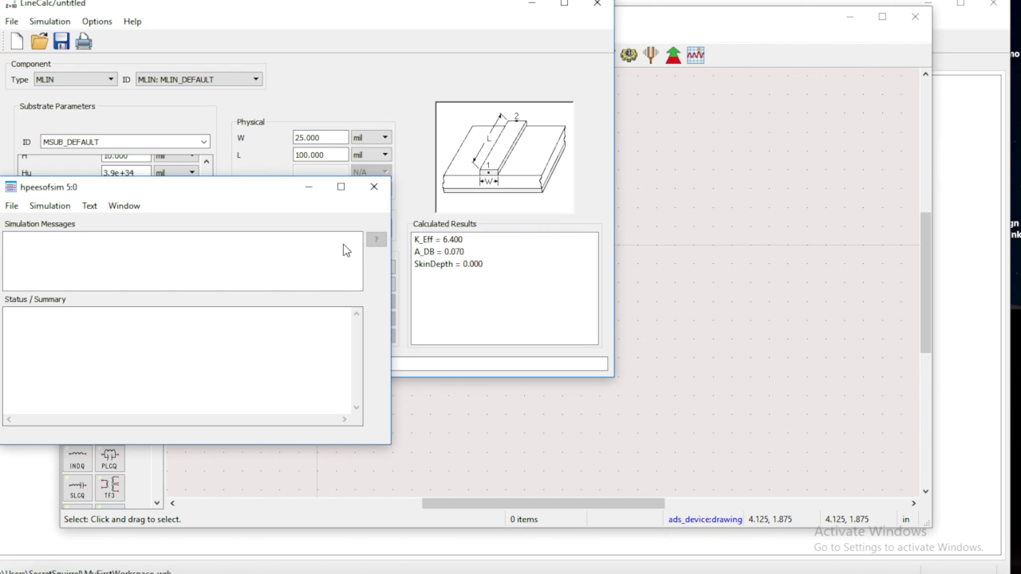
pyautogui.click(375, 187)
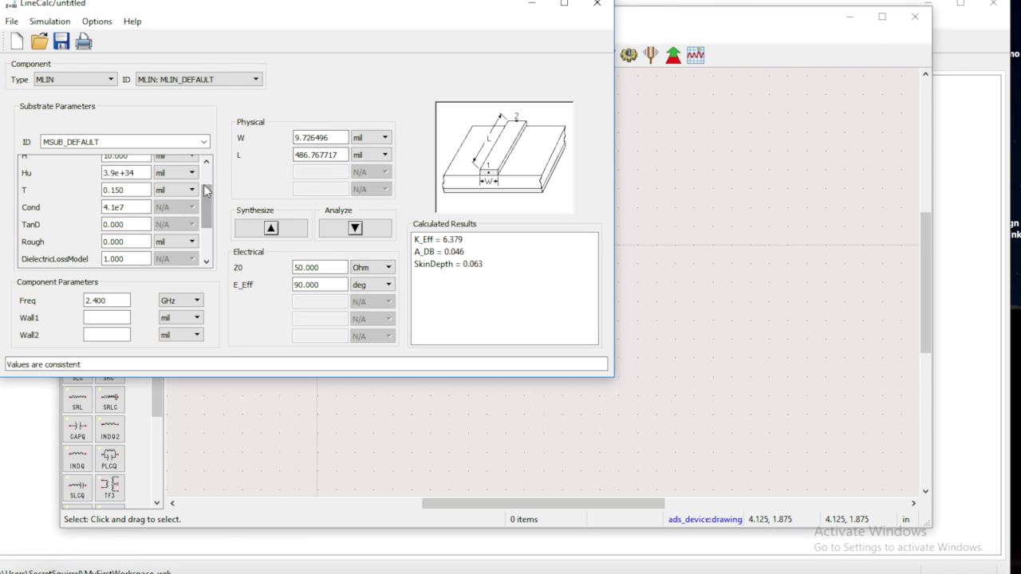
# Return the unit of the Hu substrate parameter to mil.
pyautogui.scroll(2, 189, 174)
pyautogui.scroll(-3, 195, 220)
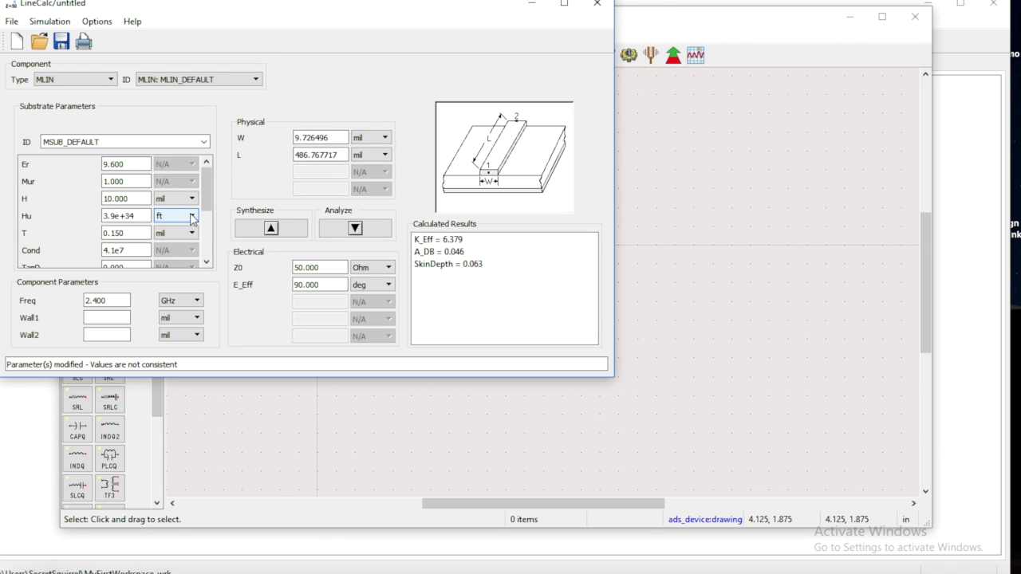
pyautogui.click(191, 216)
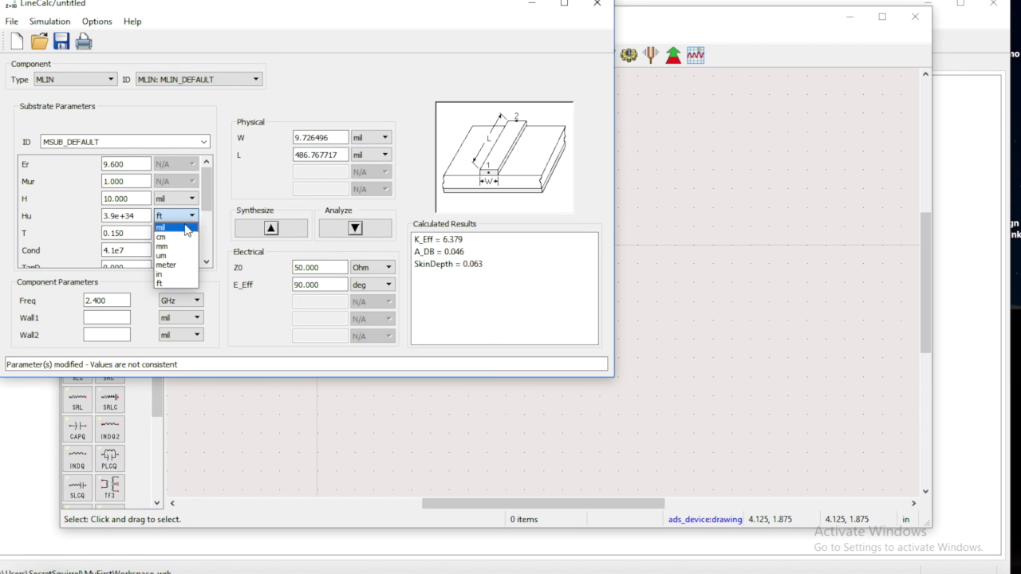
pyautogui.click(180, 228)
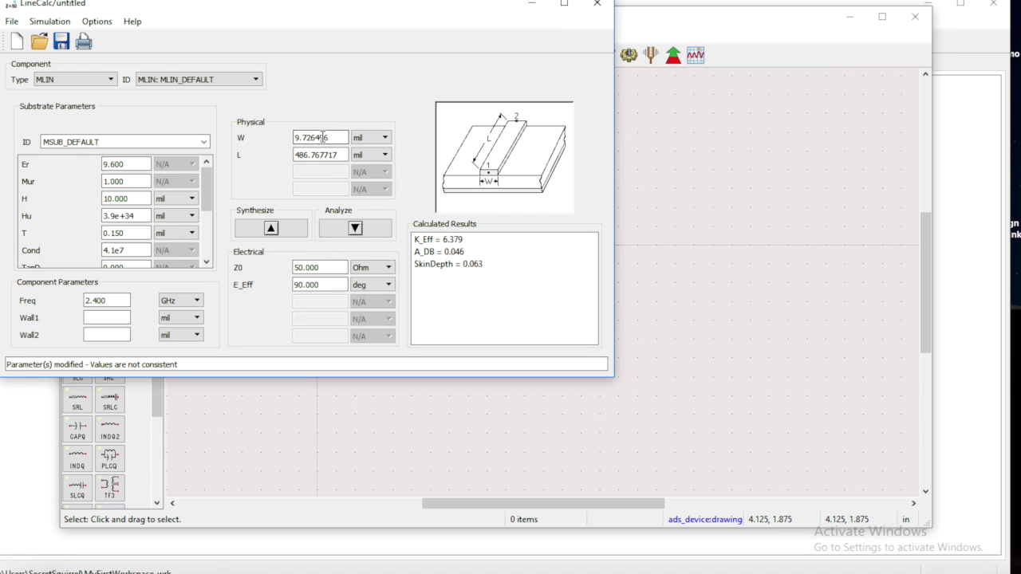
# Close LineCalc without saving the component, close the cell_2 schematic and switch back to the HFSS model.
pyautogui.click(596, 4)
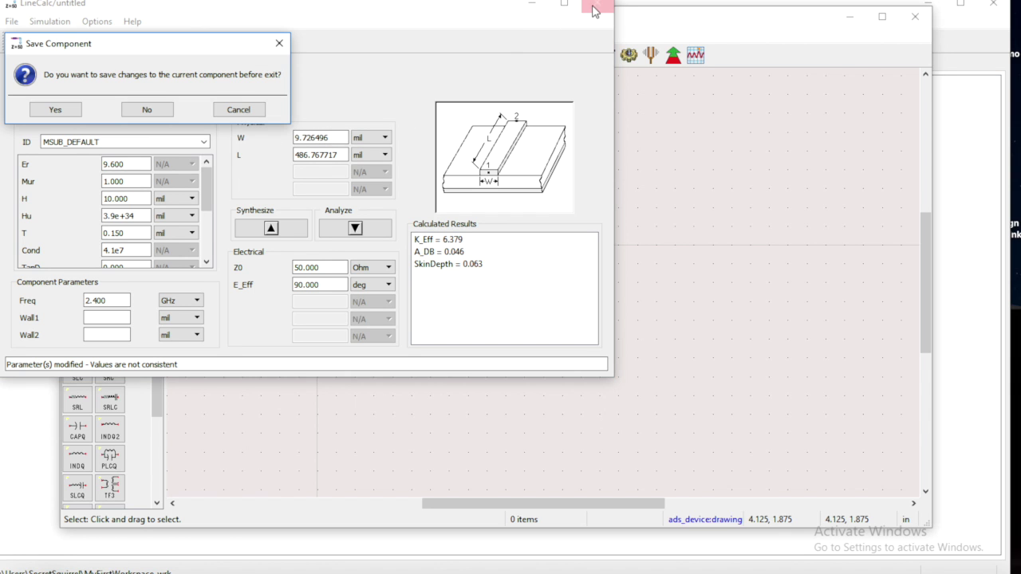
pyautogui.click(148, 110)
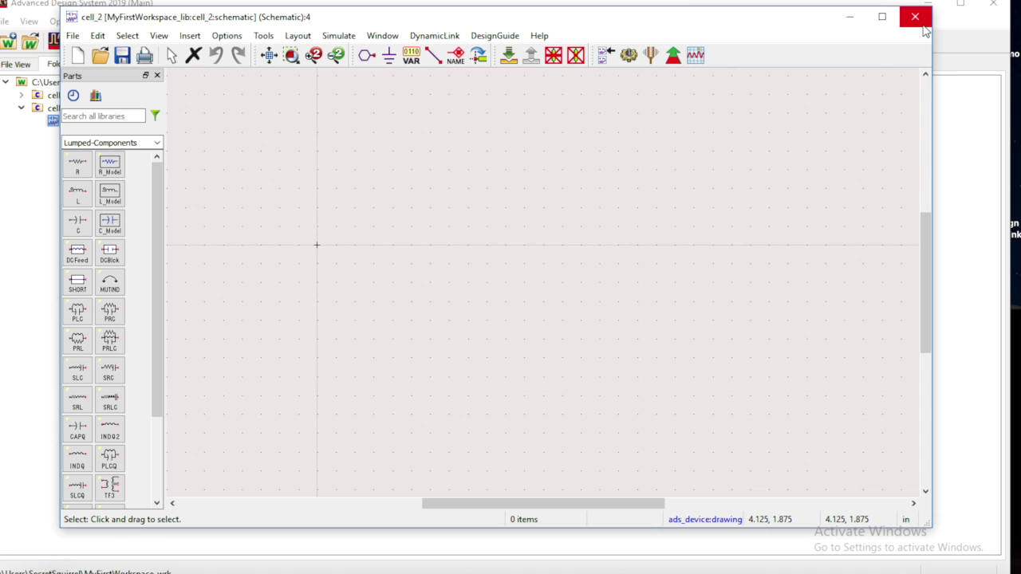
pyautogui.click(915, 17)
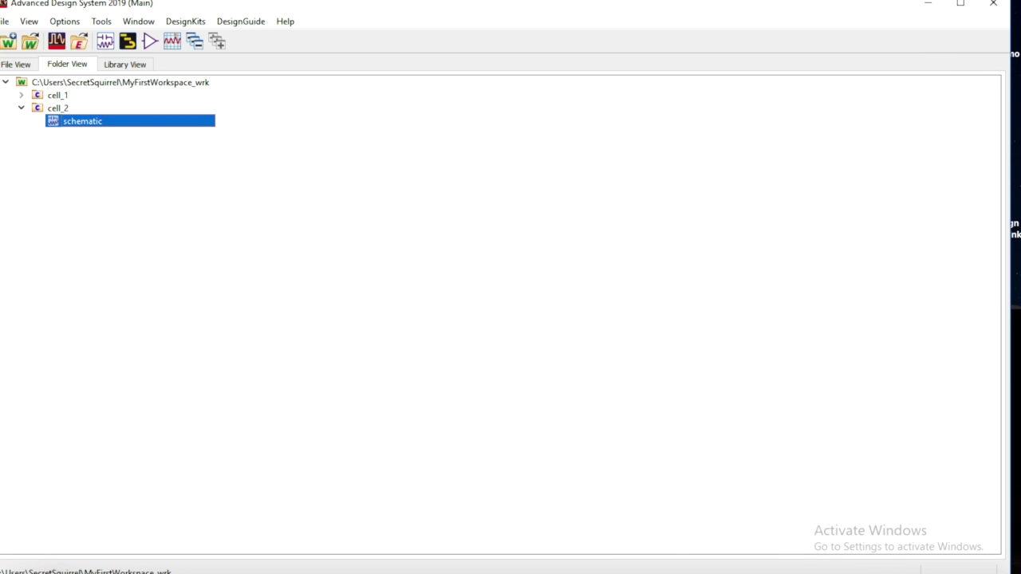
pyautogui.click(686, 570)
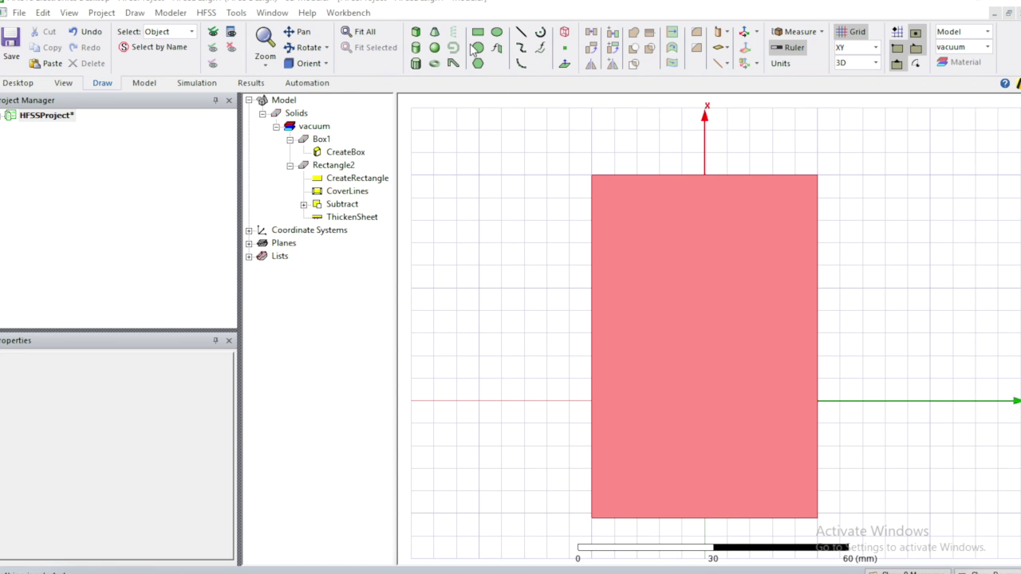
# Draw a freehand rectangle about 12.6 mm along X and 2.7 mm along Y on the XY plane beside the antenna.
pyautogui.click(454, 513)
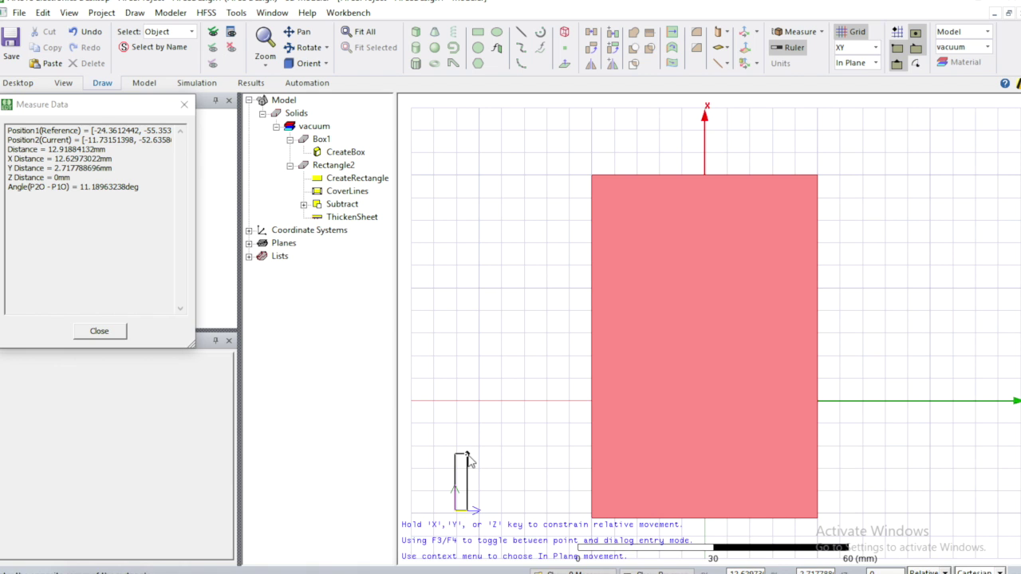
pyautogui.click(467, 453)
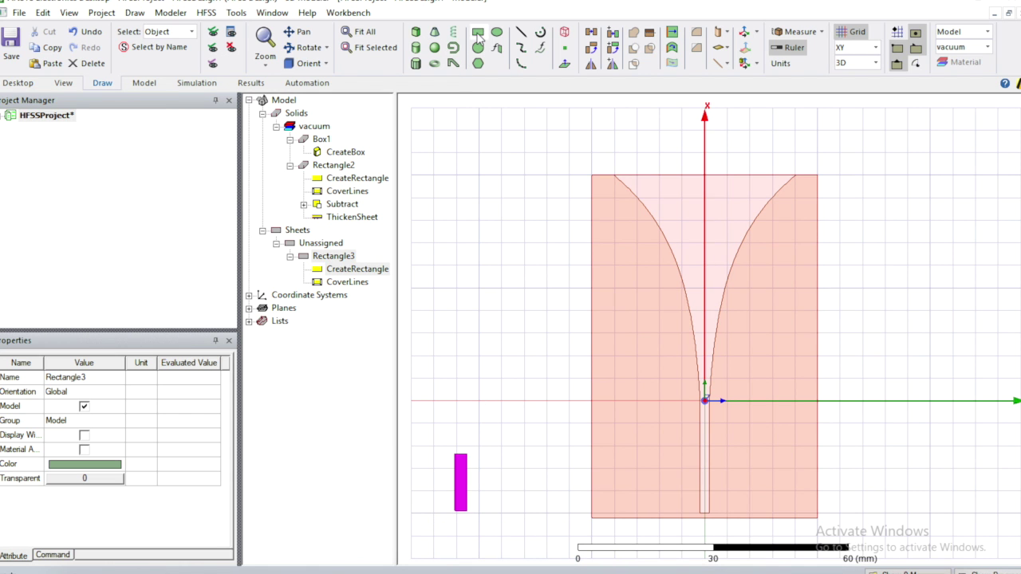
# Draw a second rectangle running along Y from the corner of the first one toward the antenna, forming an L shape.
pyautogui.click(478, 32)
pyautogui.click(468, 454)
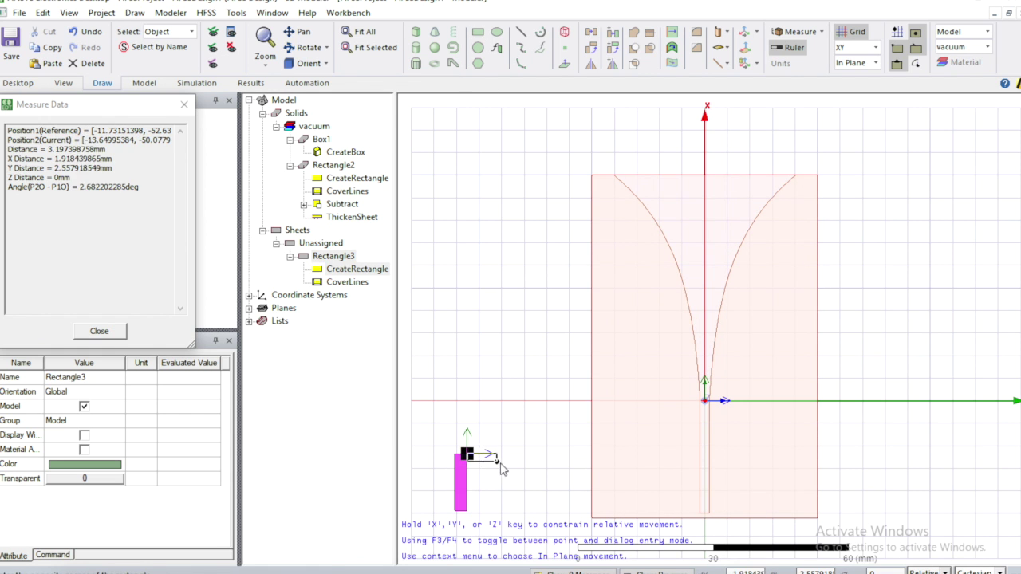
pyautogui.click(556, 466)
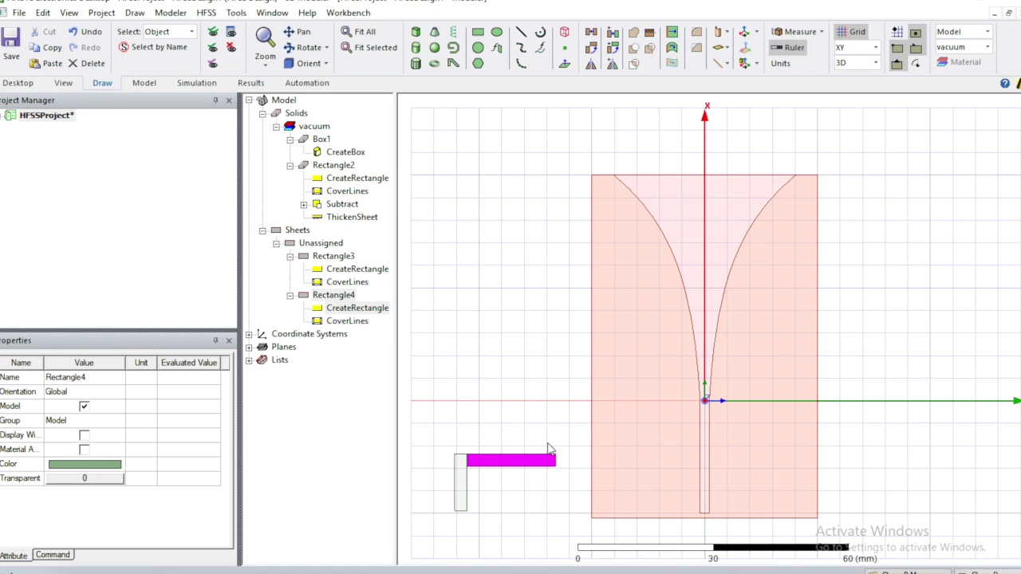
# Unite the two freehand rectangles beside the antenna into one L-shaped sheet.
pyautogui.click(335, 257)
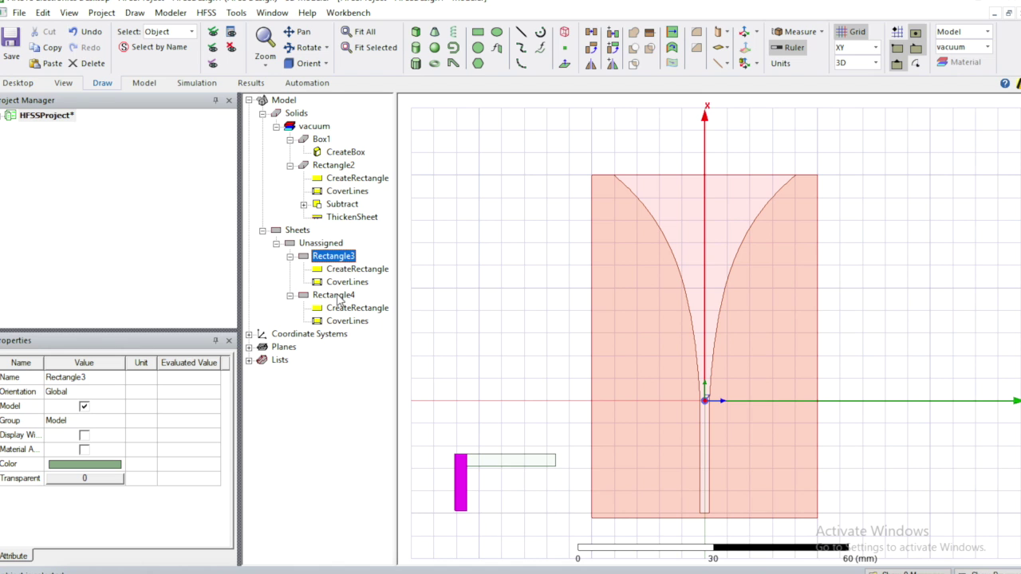
pyautogui.keyDown('shift'); pyautogui.click(336, 296); pyautogui.keyUp('shift')
pyautogui.click(357, 249)
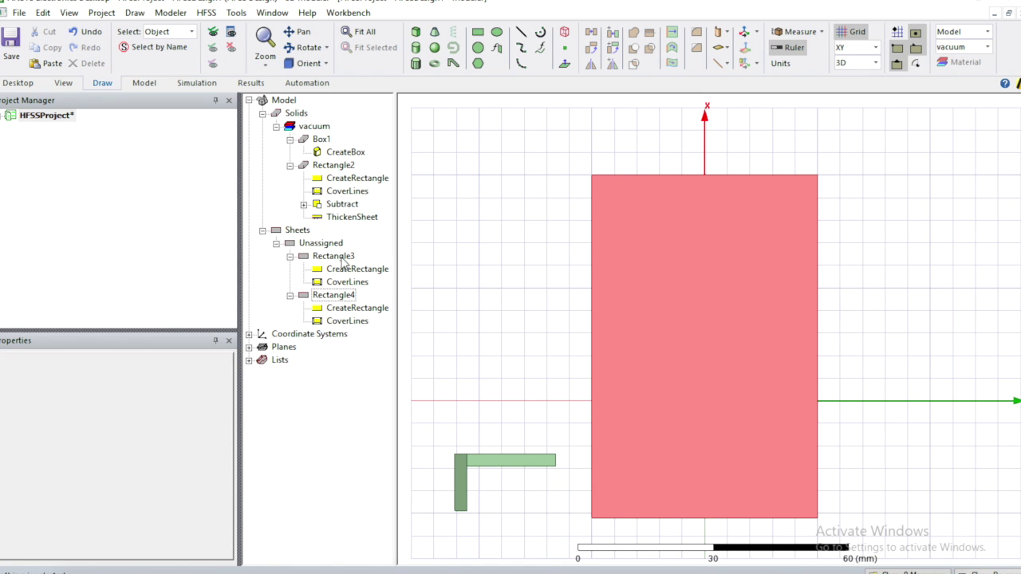
pyautogui.click(338, 260)
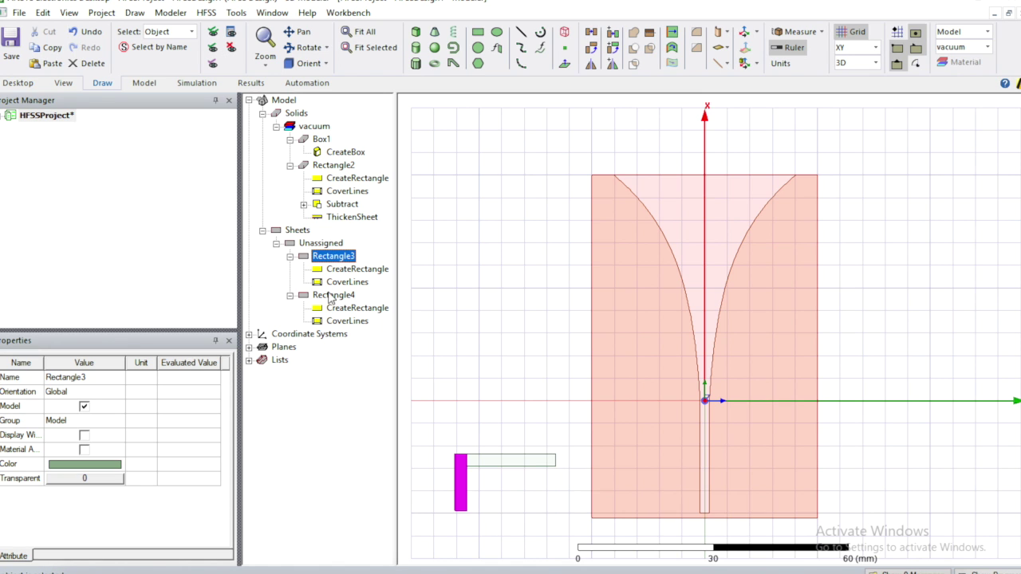
pyautogui.keyDown('ctrl'); pyautogui.click(331, 297); pyautogui.keyUp('ctrl')
pyautogui.click(634, 34)
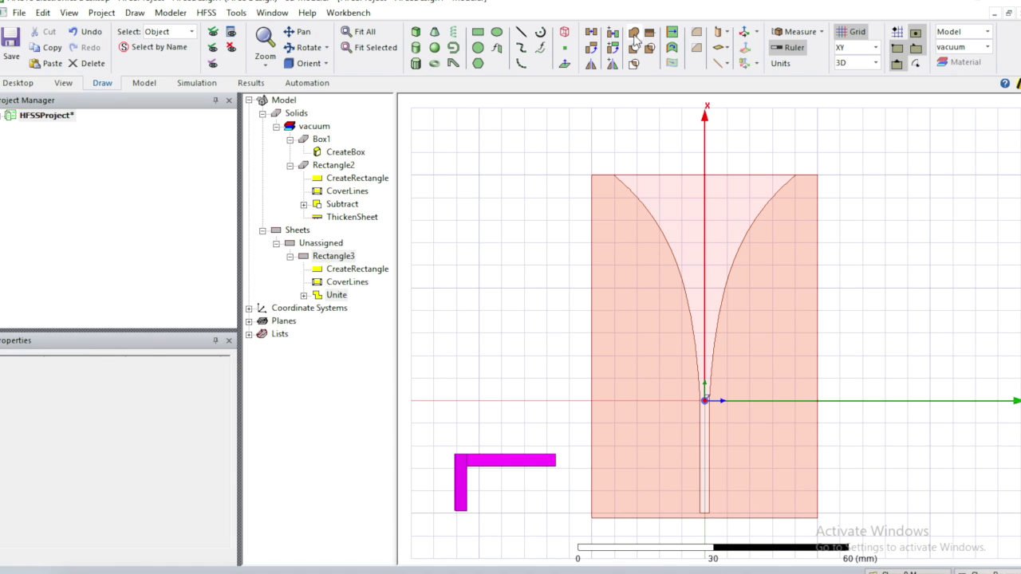
pyautogui.click(496, 435)
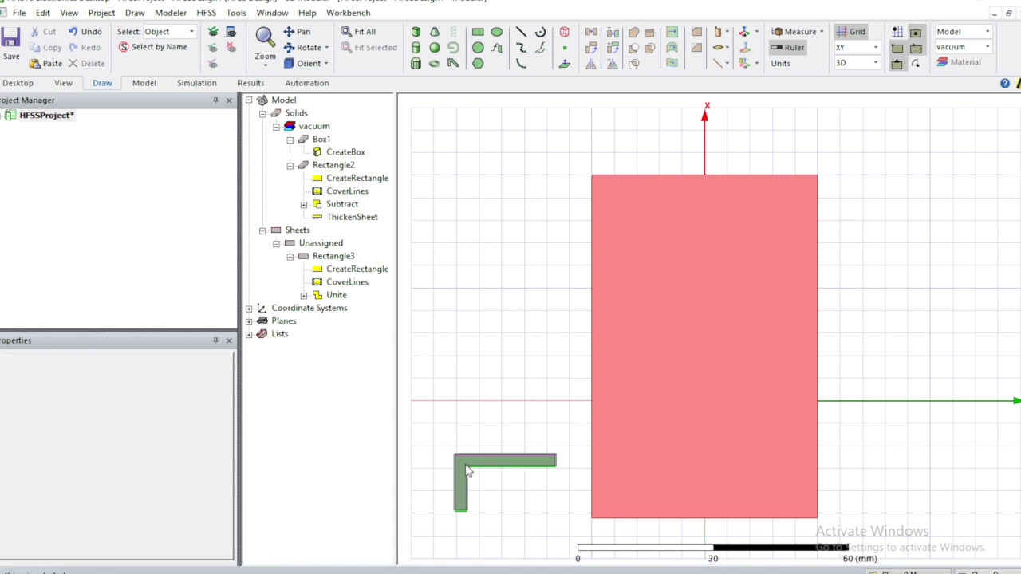
pyautogui.click(606, 433)
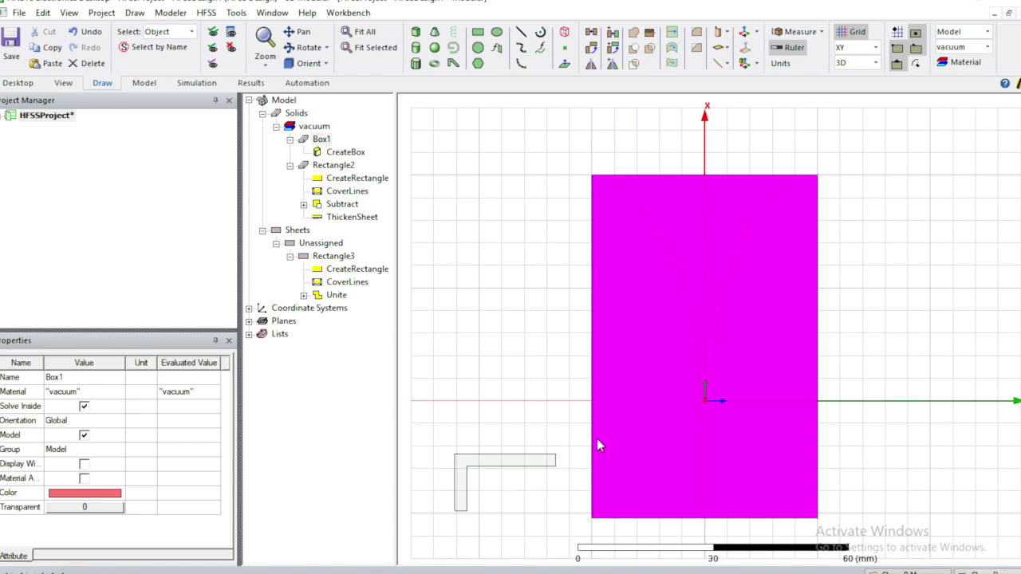
pyautogui.click(476, 475)
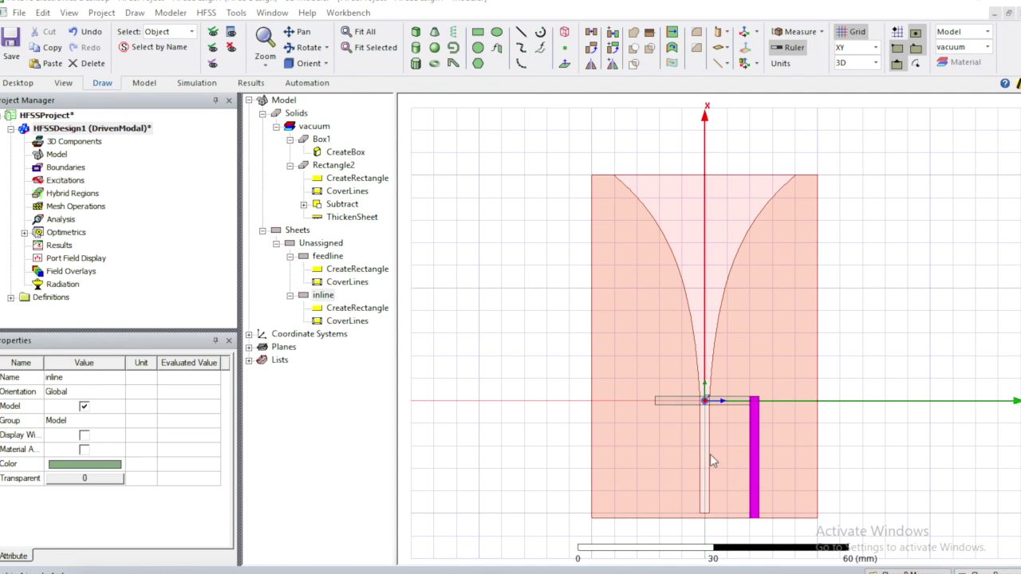
# Examine how the inline rectangle's position and size are defined by variables, leaving its properties unedited.
pyautogui.click(323, 296)
pyautogui.click(322, 260)
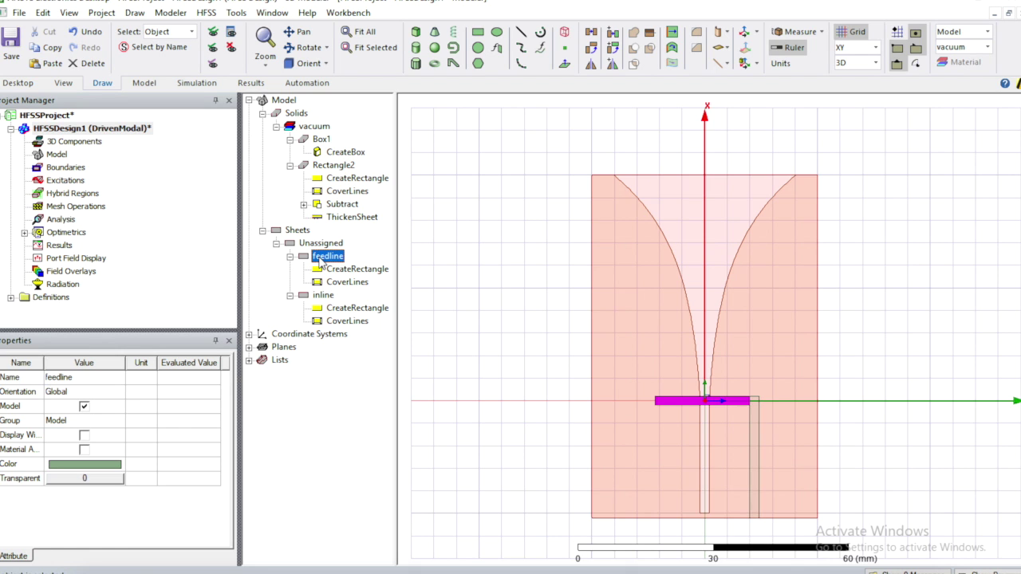
pyautogui.click(323, 296)
pyautogui.click(341, 309)
pyautogui.doubleClick(339, 311)
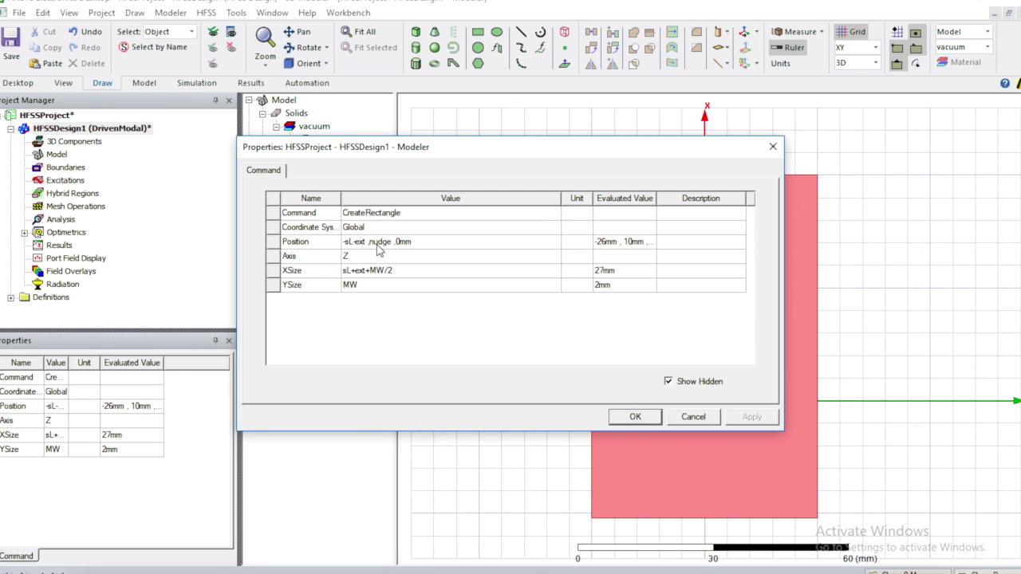
pyautogui.click(680, 418)
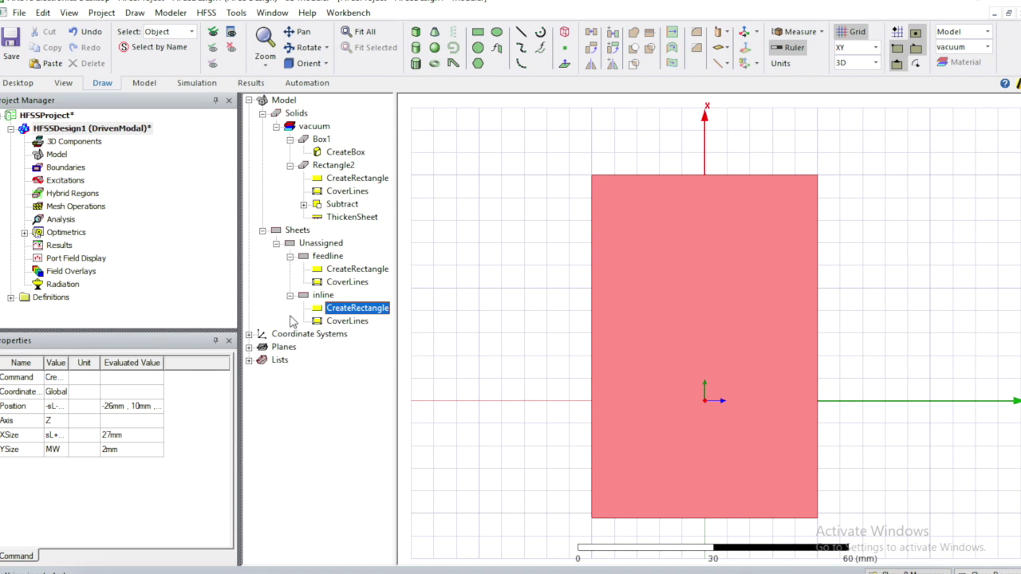
# Set the design variable nudge to 5 mm to shift the inline rectangle closer to the slot.
pyautogui.click(323, 295)
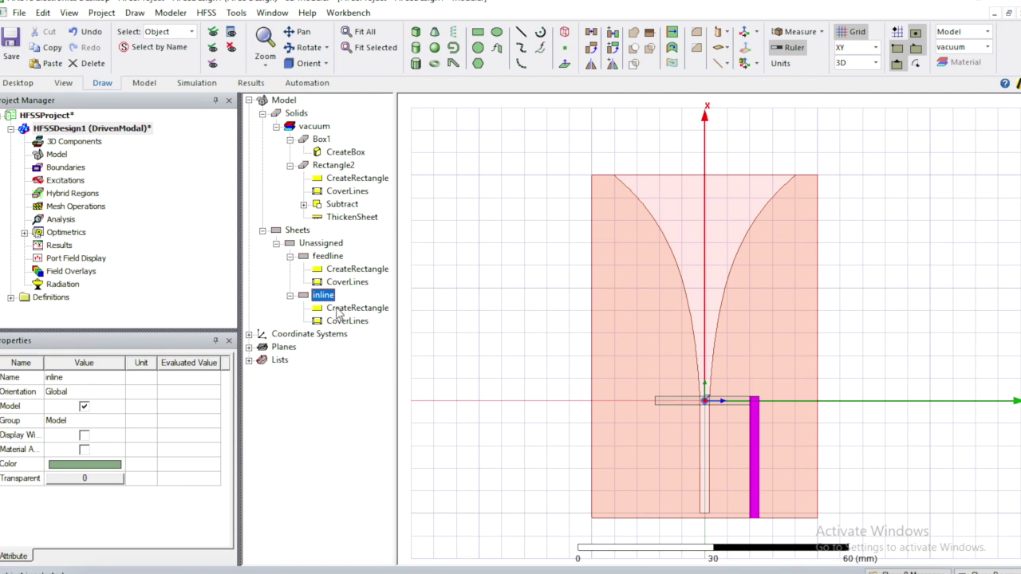
pyautogui.click(76, 129)
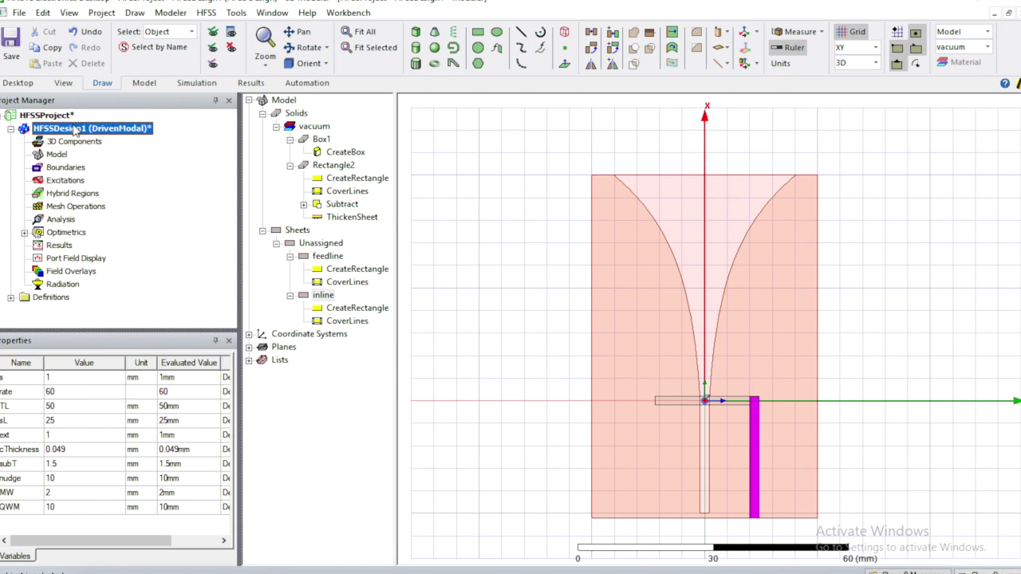
pyautogui.click(51, 478)
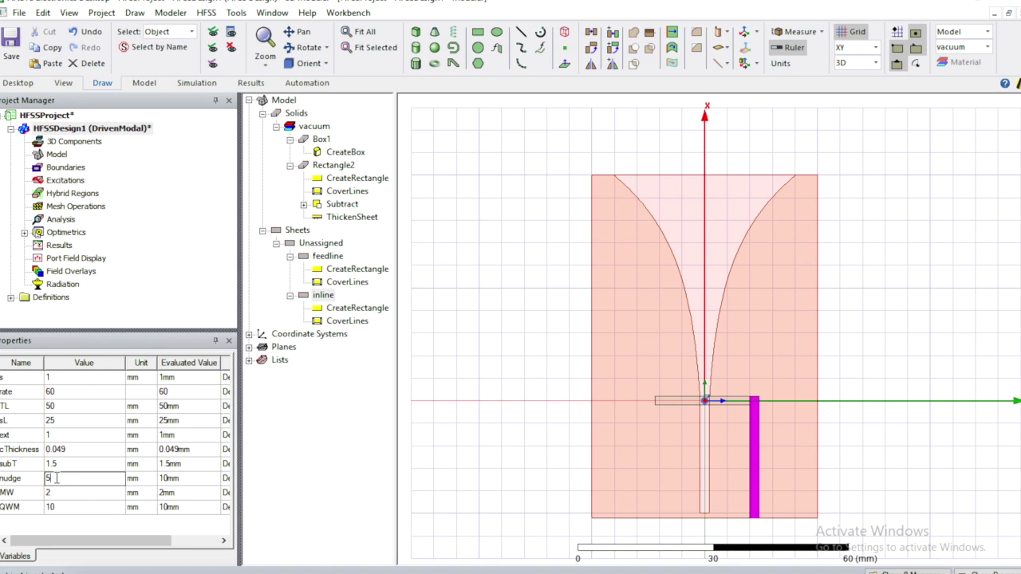
pyautogui.press('Return')
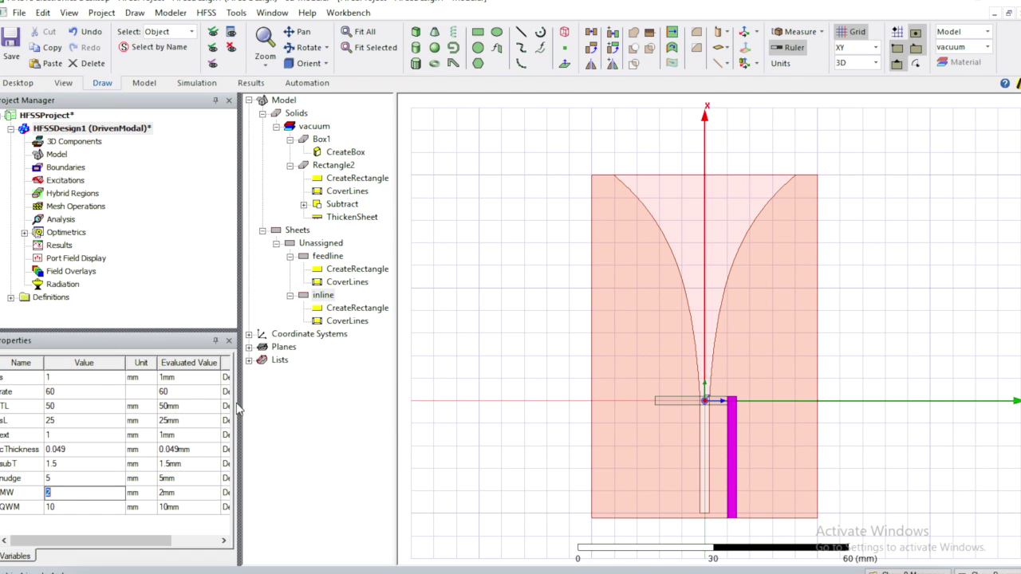
# Review the position, XSize and YSize expressions of the feedline rectangle without editing them.
pyautogui.click(333, 258)
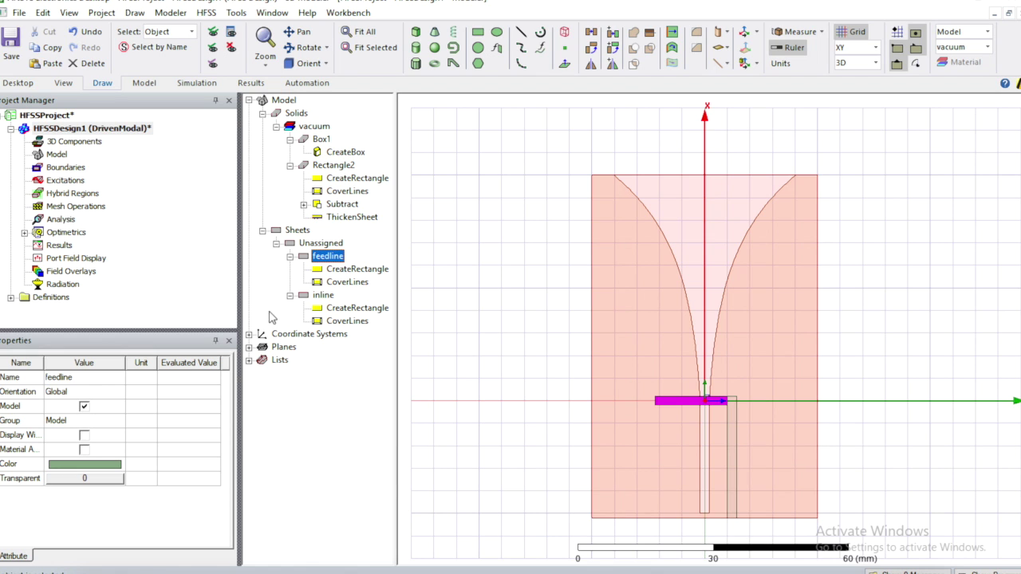
pyautogui.click(343, 271)
pyautogui.doubleClick(341, 273)
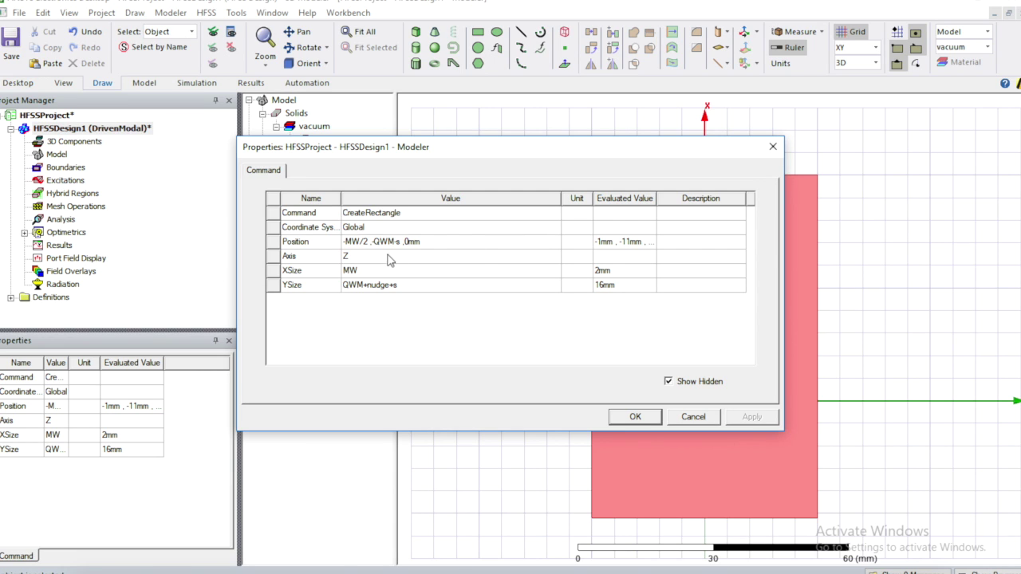
pyautogui.click(686, 413)
pyautogui.click(327, 258)
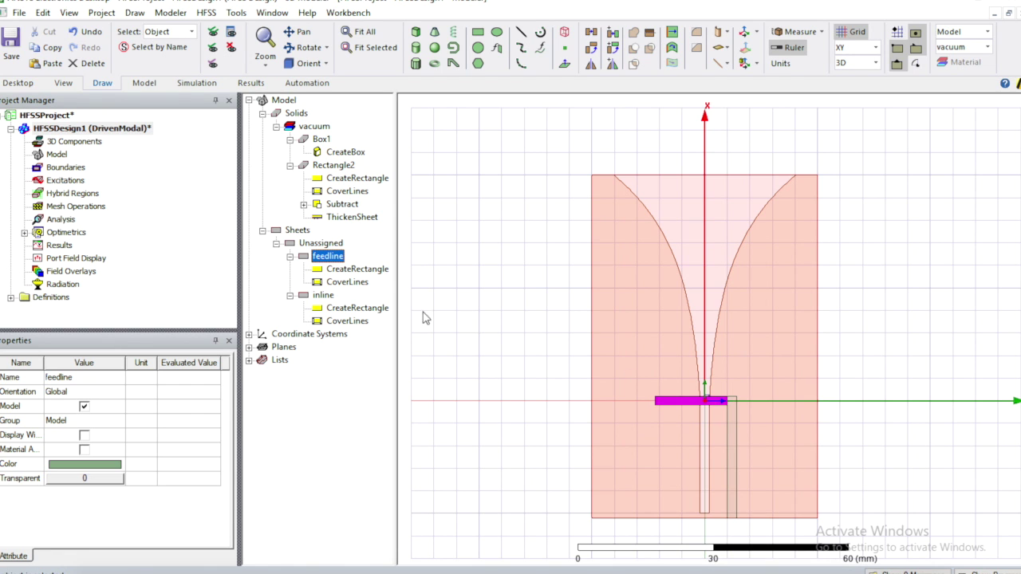
pyautogui.doubleClick(356, 271)
pyautogui.click(353, 272)
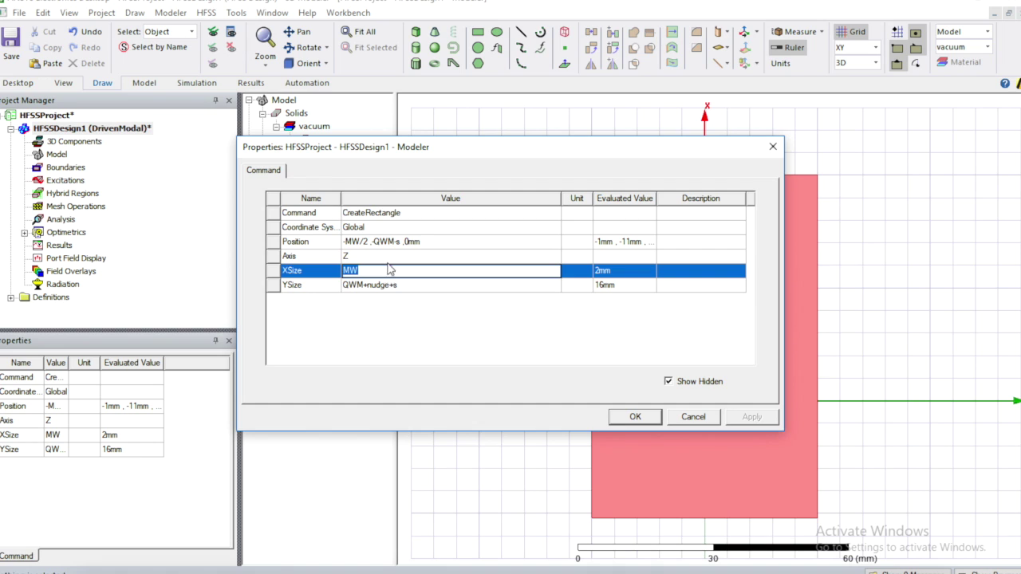
pyautogui.click(390, 306)
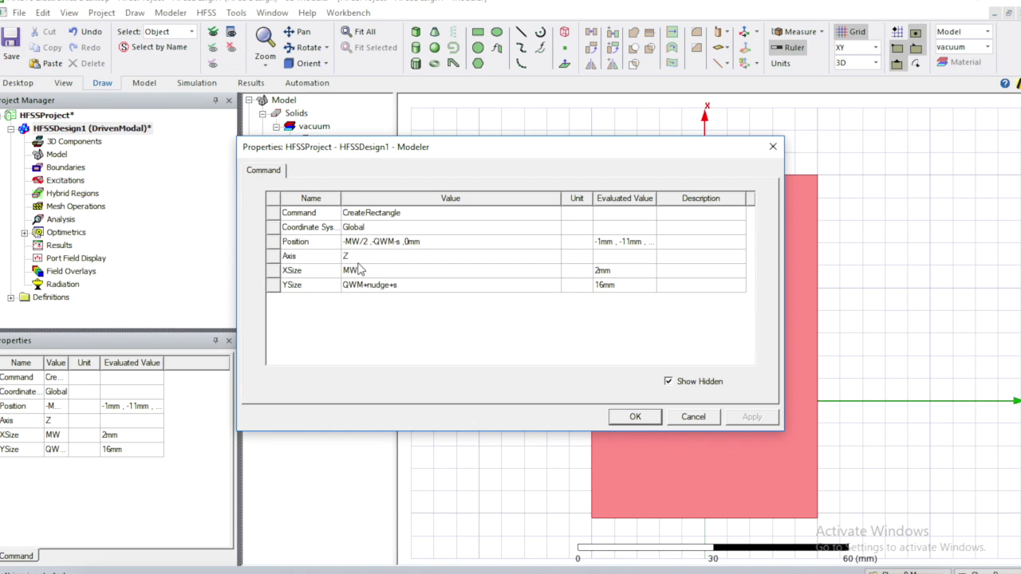
pyautogui.click(636, 417)
# Unite the feedline and inline rectangles into one L-shaped feed sheet.
pyautogui.click(323, 255)
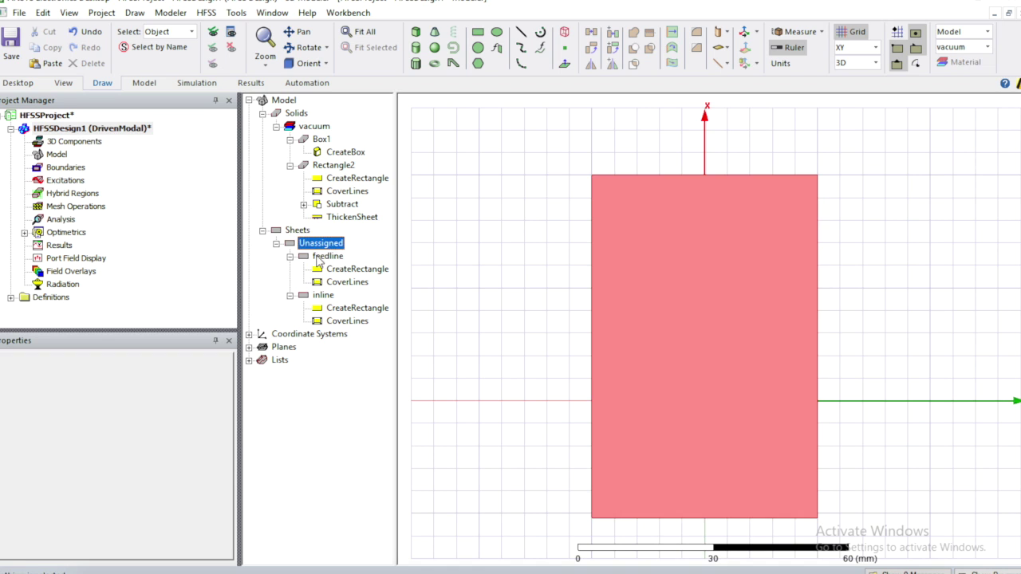
pyautogui.keyDown('shift'); pyautogui.click(318, 298); pyautogui.keyUp('shift')
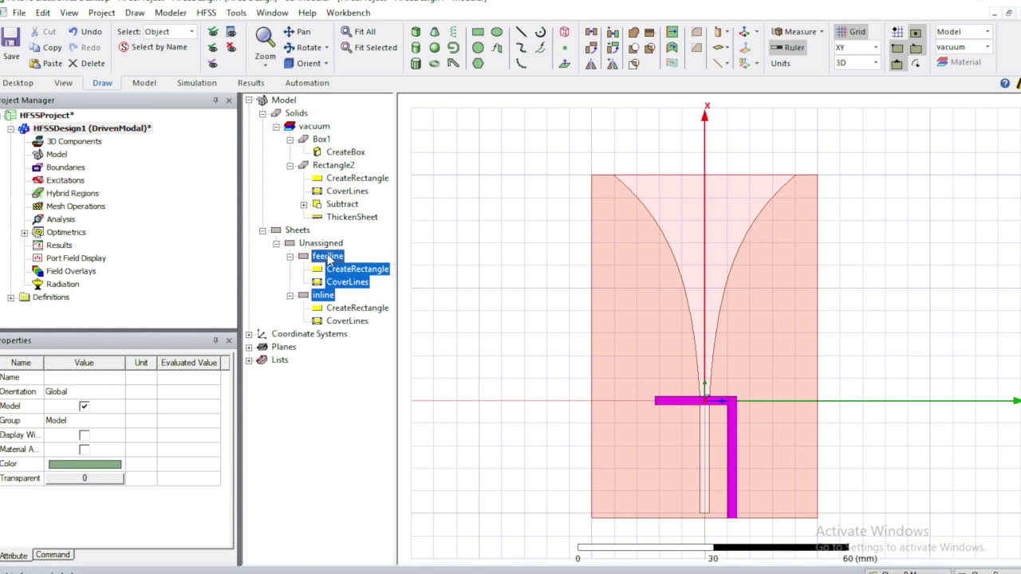
pyautogui.click(329, 257)
pyautogui.keyDown('ctrl'); pyautogui.click(324, 297); pyautogui.keyUp('ctrl')
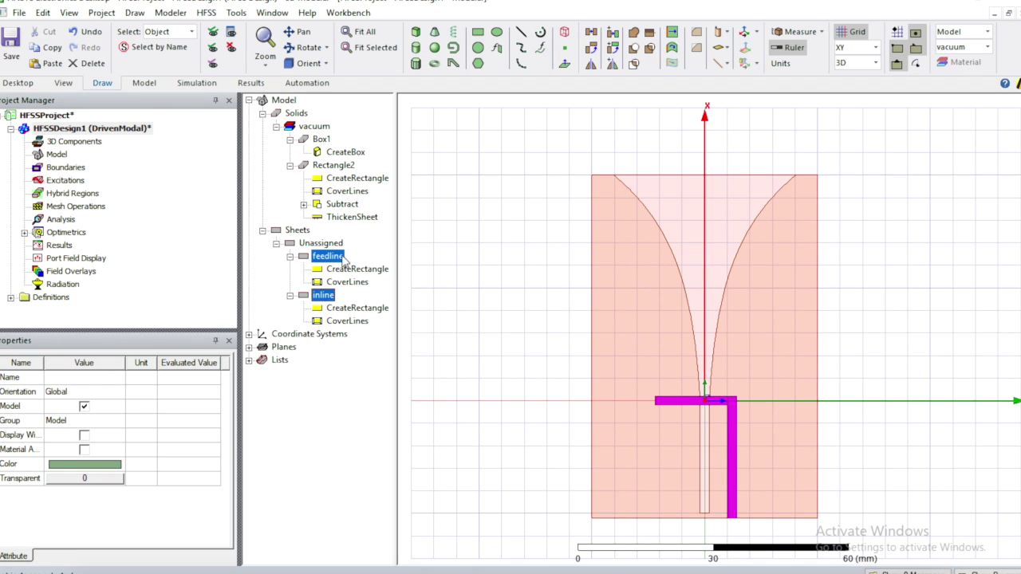
pyautogui.click(634, 33)
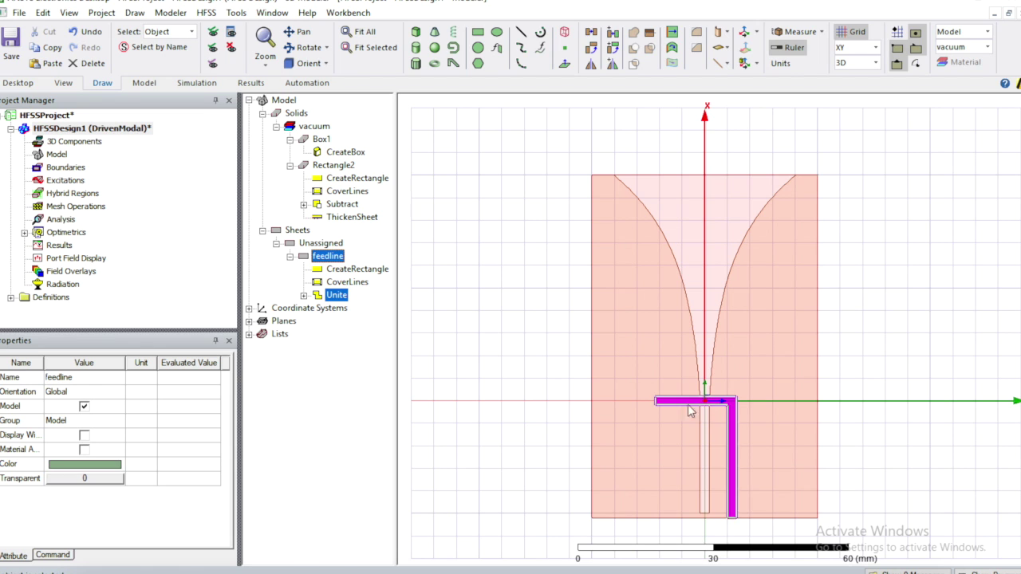
# Thicken the united feedline sheet into a solid, on one side only.
pyautogui.rightClick(327, 257)
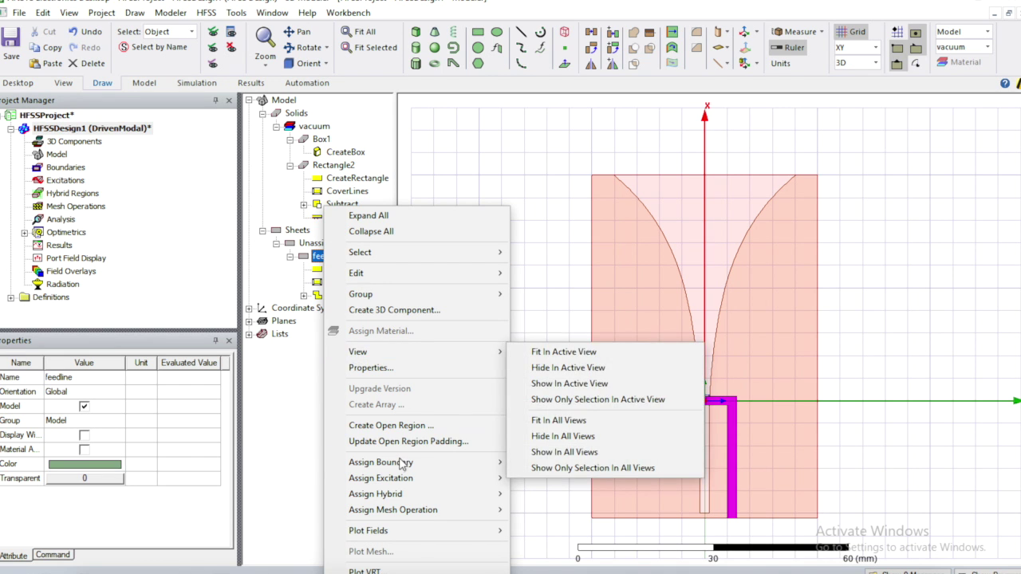
pyautogui.moveTo(428, 273)
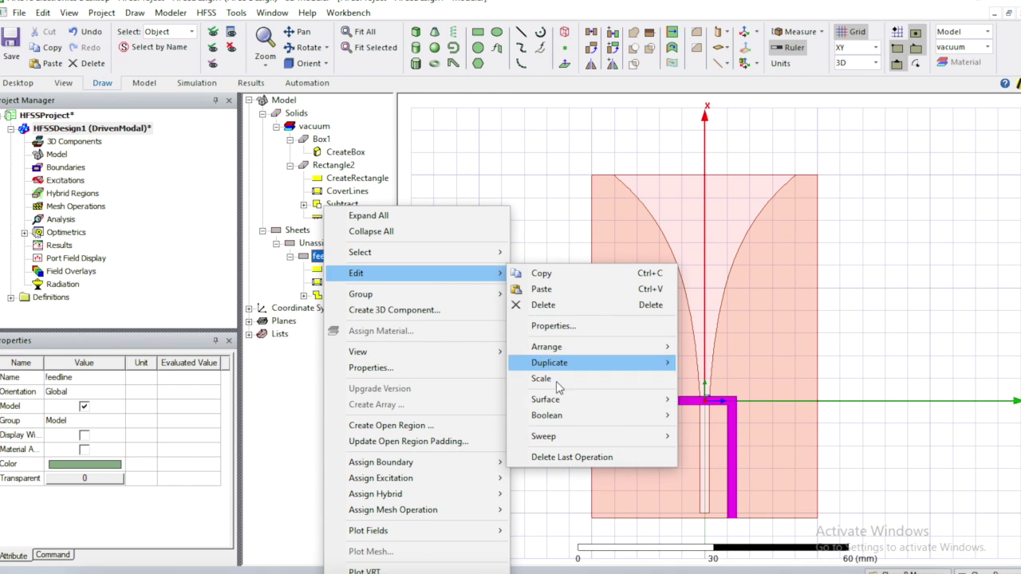
pyautogui.moveTo(552, 406)
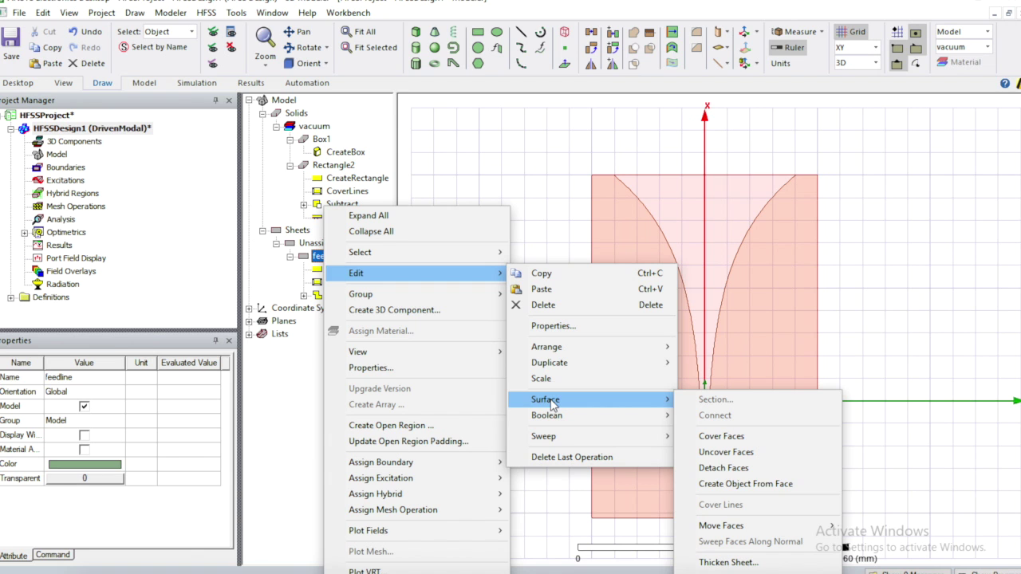
pyautogui.click(722, 562)
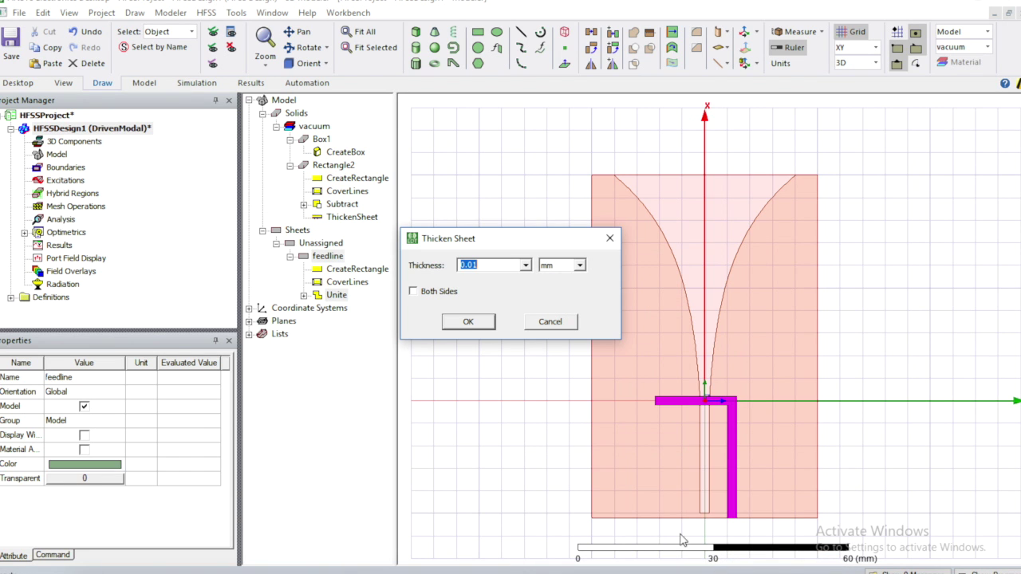
pyautogui.click(491, 266)
pyautogui.moveTo(461, 261); pyautogui.dragTo(451, 262)
pyautogui.write('.')
pyautogui.click(468, 322)
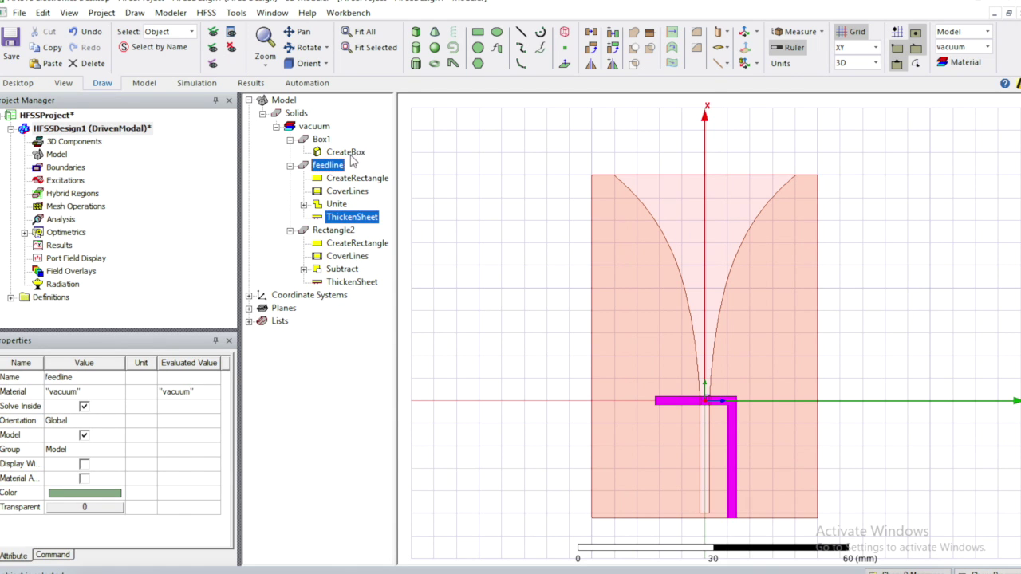
# Inspect the thickened feedline's placement against the substrate box in a close-up front view.
pyautogui.click(329, 167)
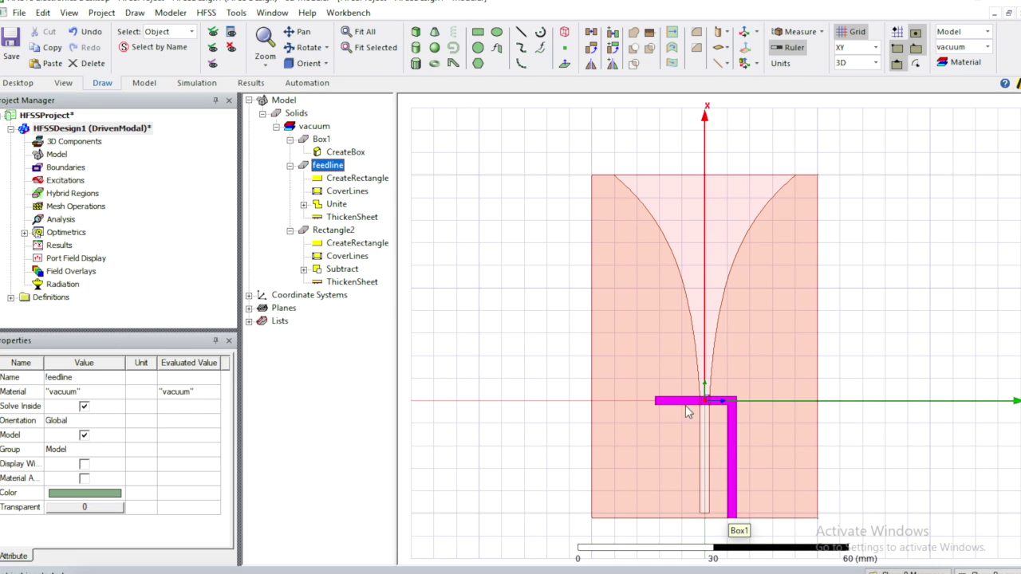
pyautogui.click(309, 64)
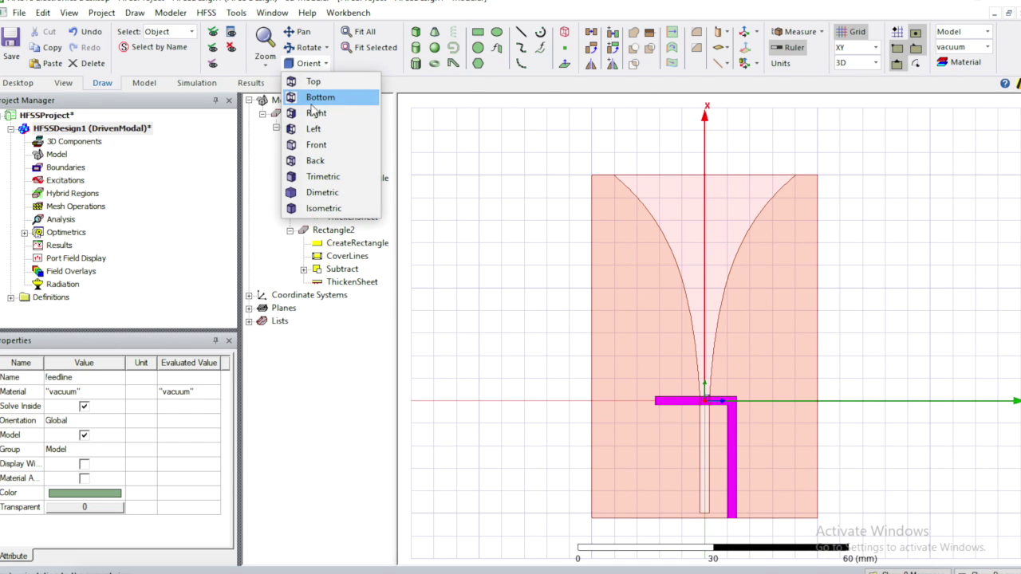
pyautogui.click(316, 145)
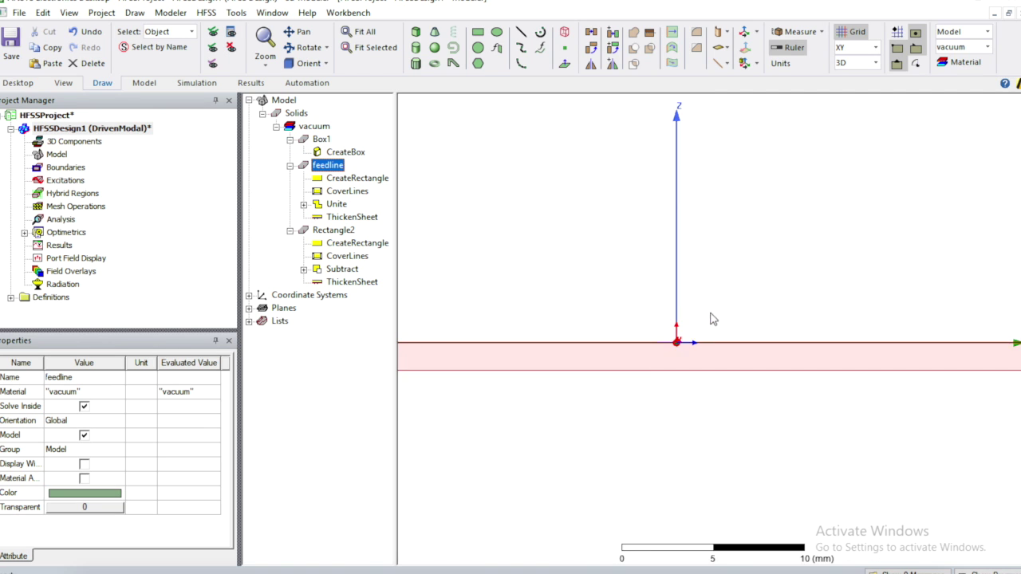
pyautogui.scroll(3, 648, 355)
pyautogui.scroll(-5, 745, 355)
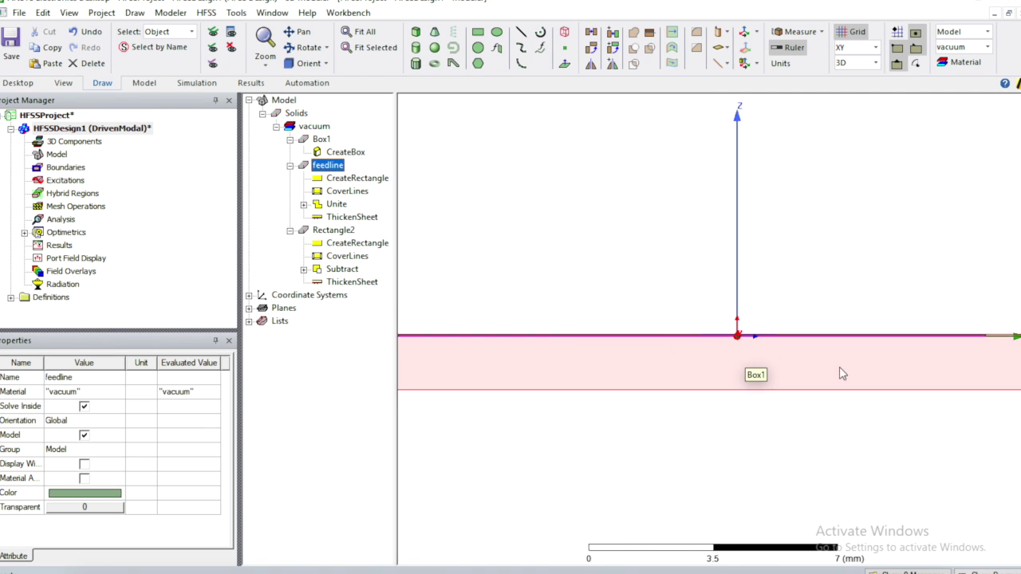
pyautogui.scroll(10, 811, 357)
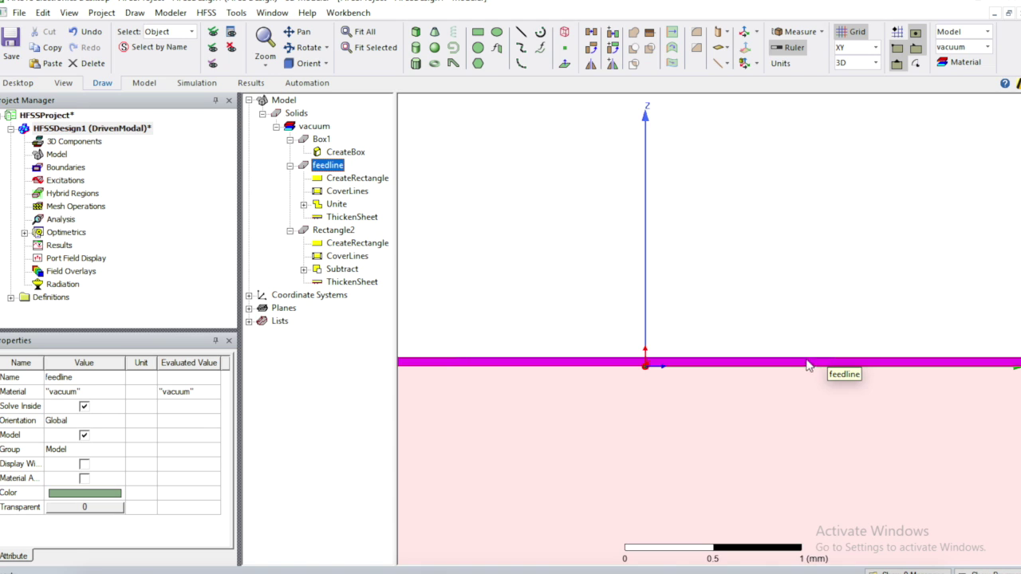
# Compare the thickened feedline with the substrate box in the front view and review the feedline's attributes without editing them.
pyautogui.scroll(-8, 885, 393)
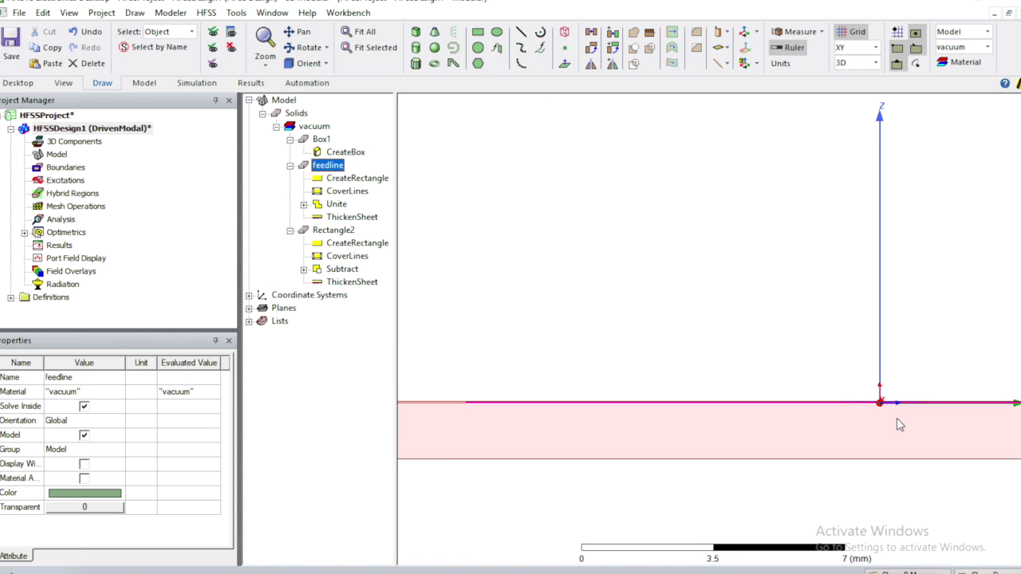
pyautogui.scroll(5, 923, 445)
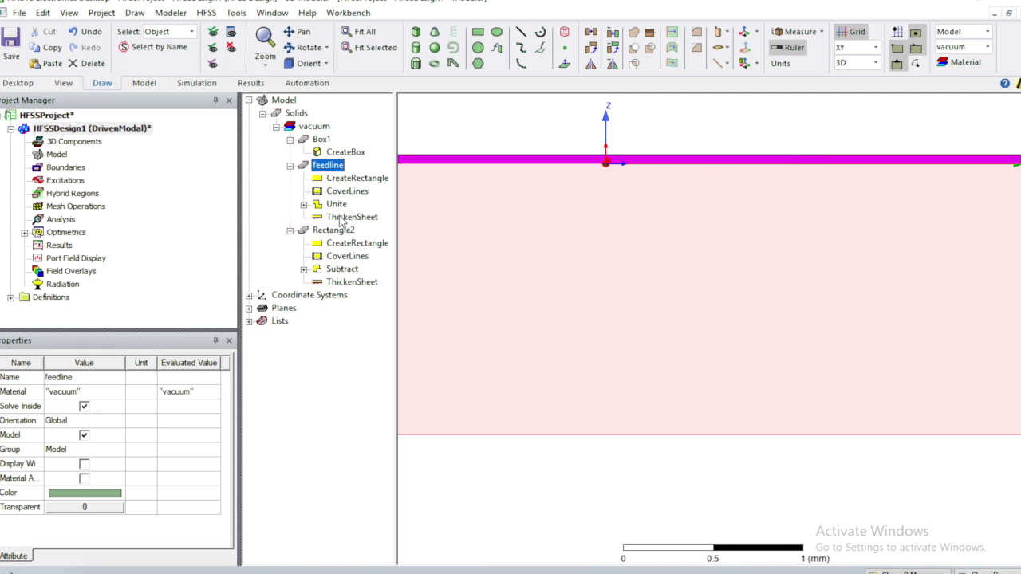
pyautogui.click(321, 139)
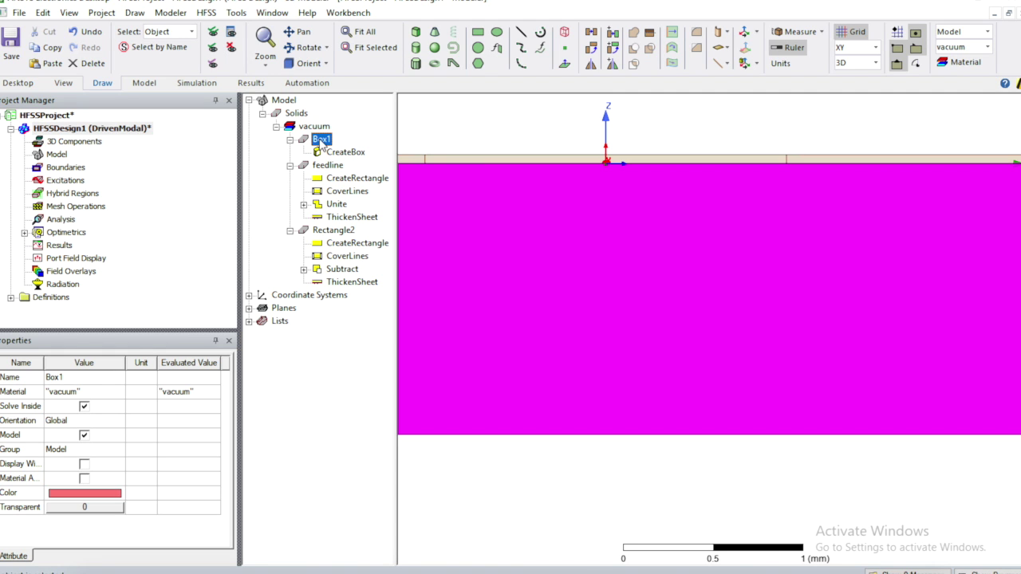
pyautogui.click(342, 220)
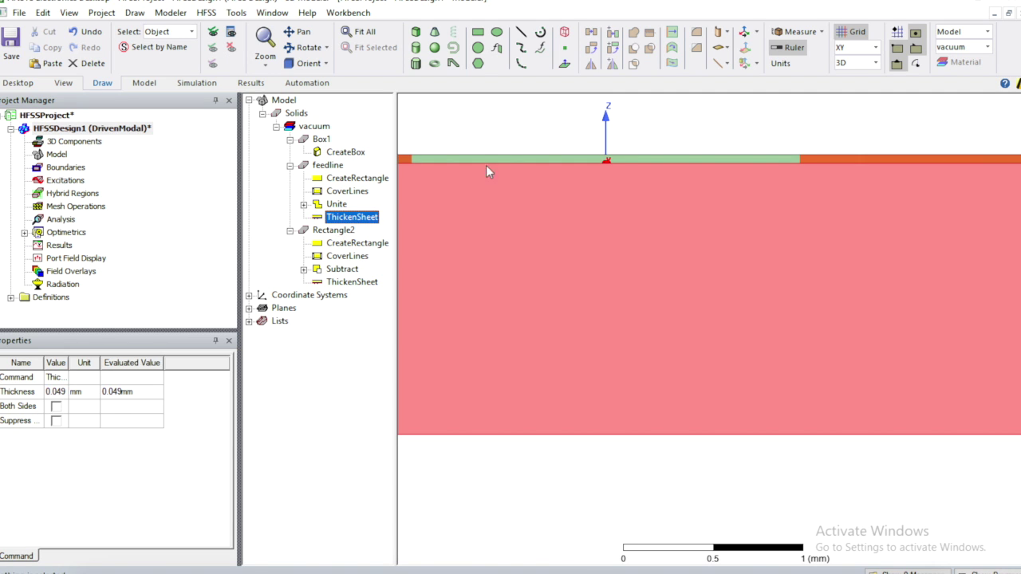
pyautogui.click(321, 139)
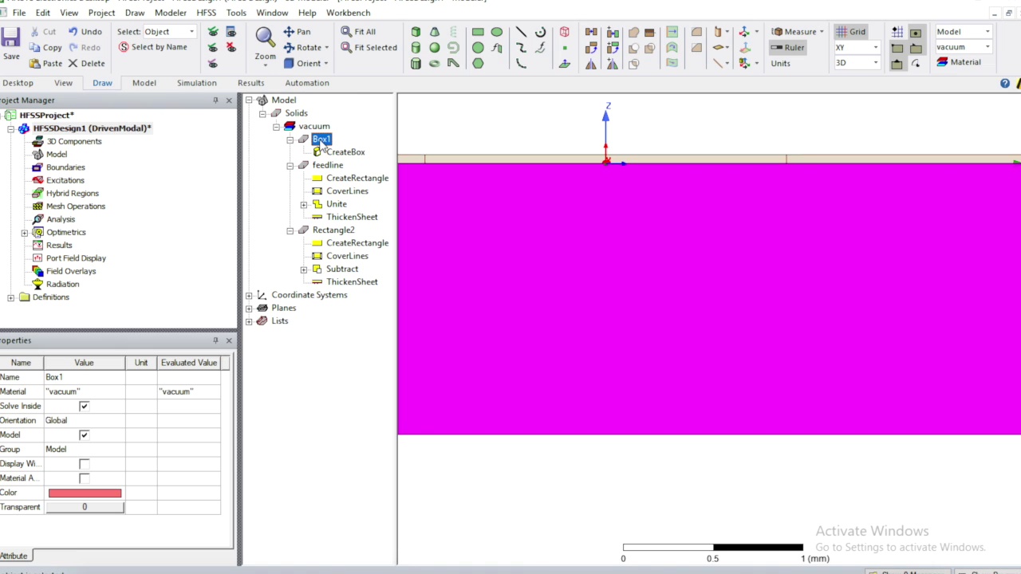
pyautogui.click(338, 166)
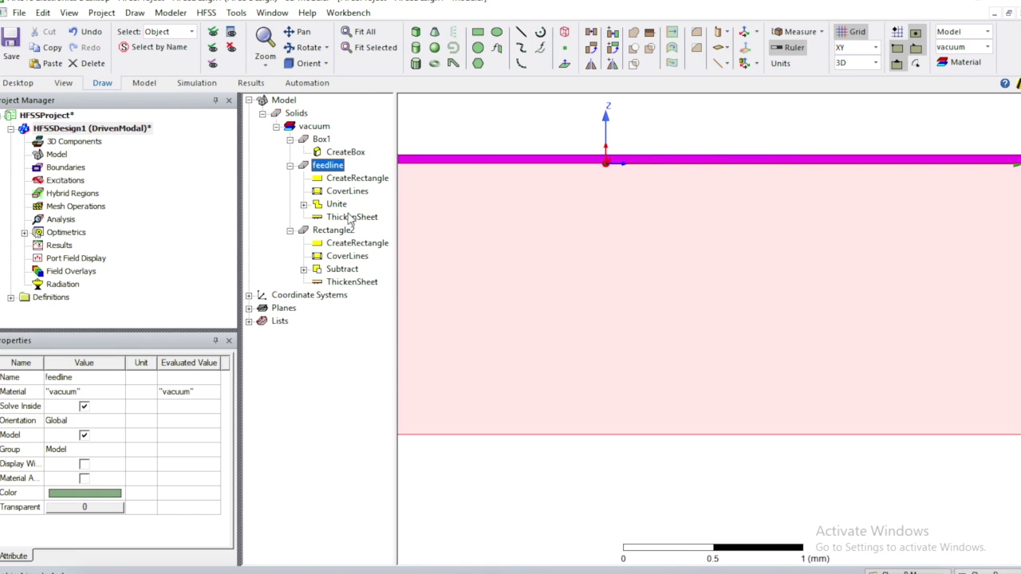
pyautogui.doubleClick(321, 167)
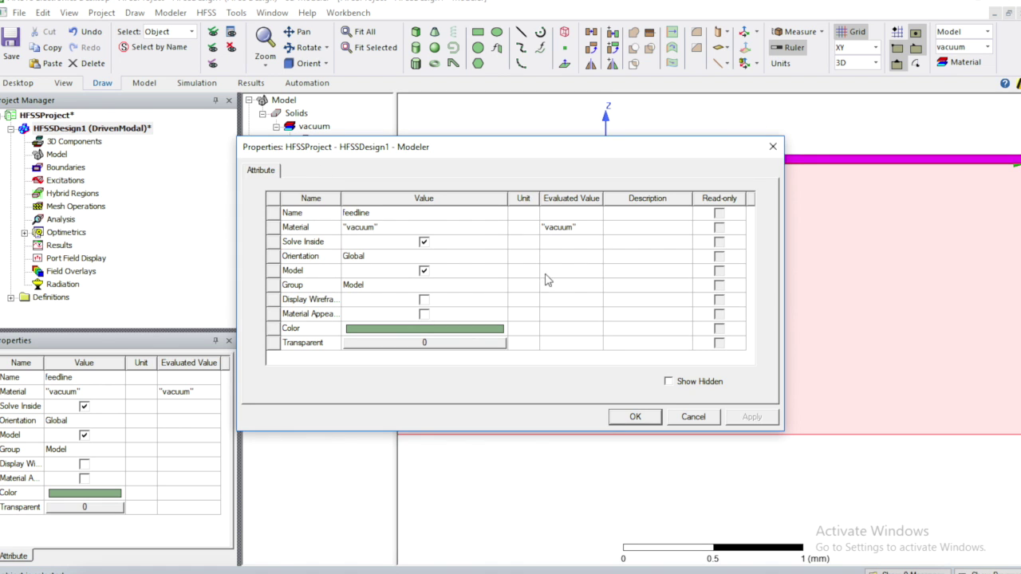
pyautogui.click(717, 417)
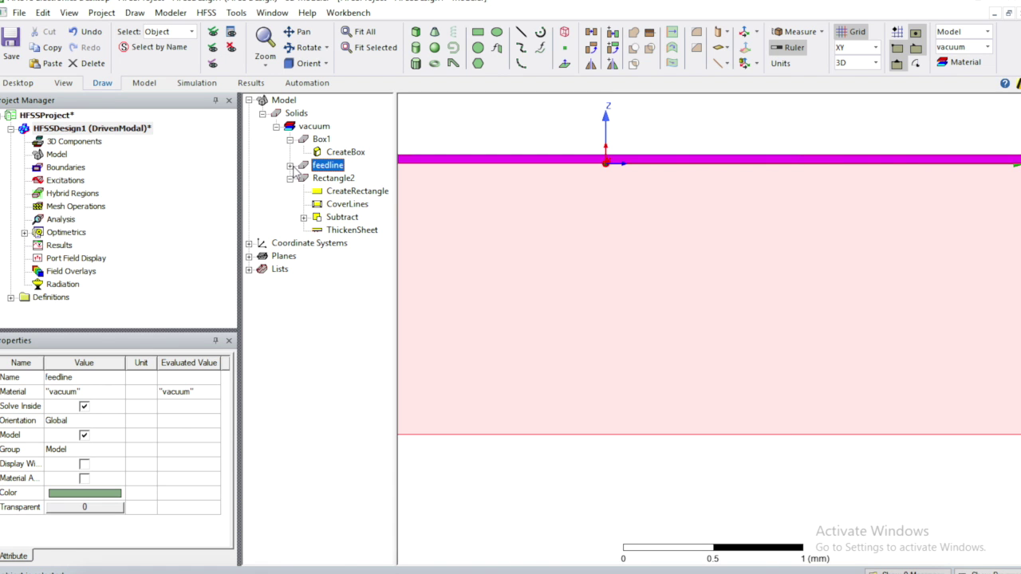
# Set the Z position of the feedline's rectangle to -subT-cThickness.
pyautogui.click(290, 166)
pyautogui.doubleClick(356, 179)
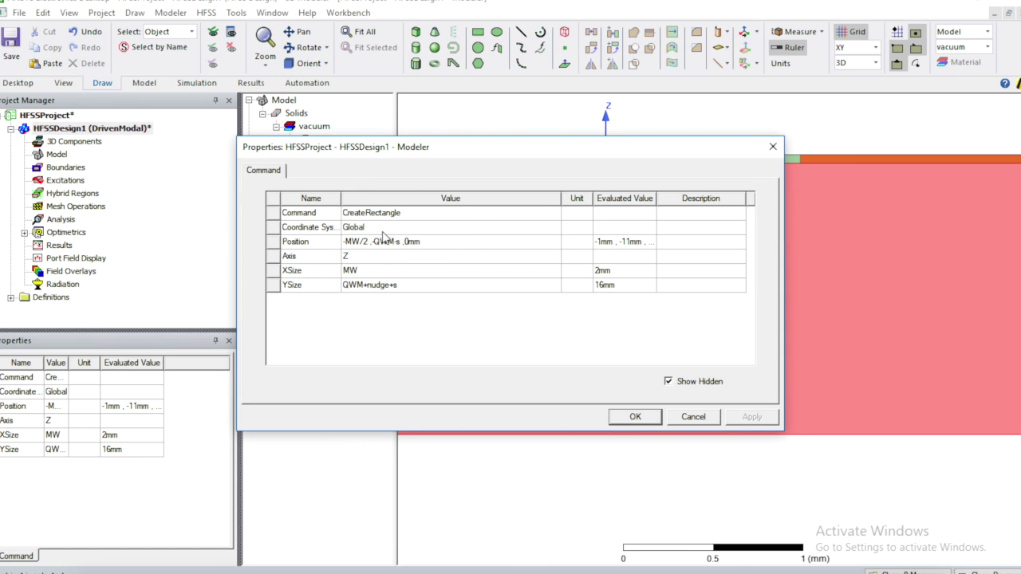
pyautogui.click(412, 243)
pyautogui.moveTo(425, 244); pyautogui.dragTo(406, 244)
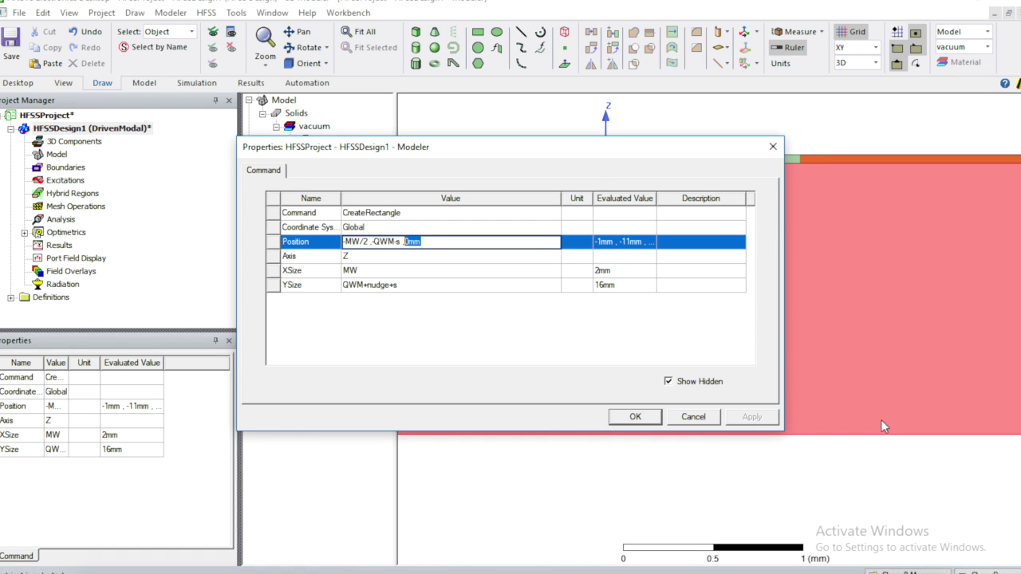
pyautogui.write('-subT')
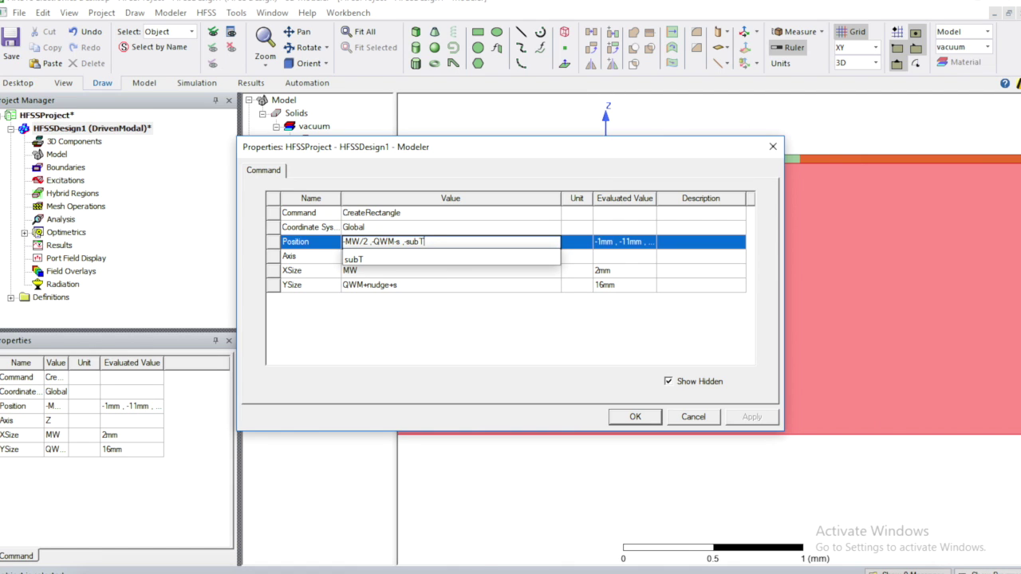
pyautogui.write('-C')
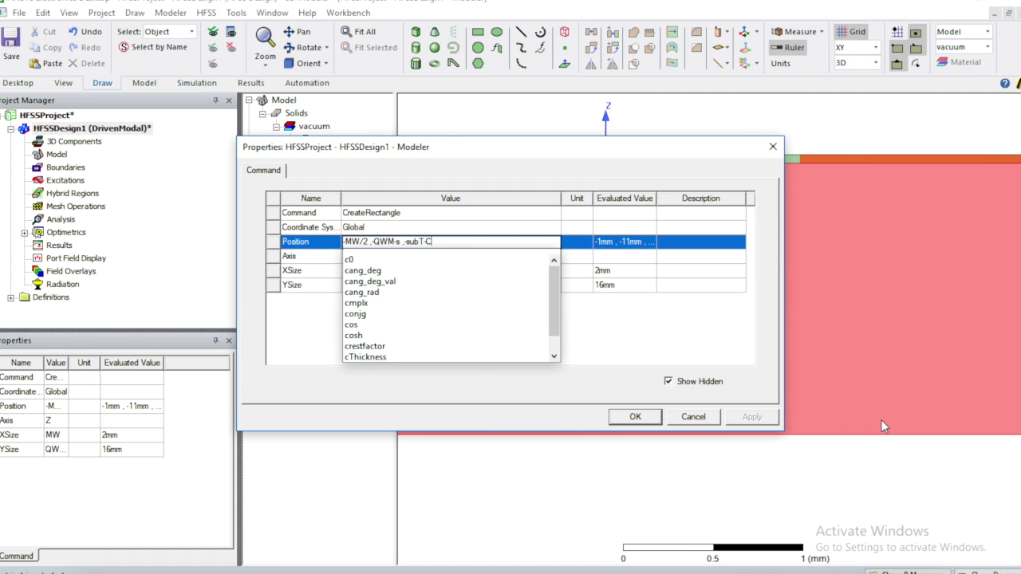
pyautogui.write('th')
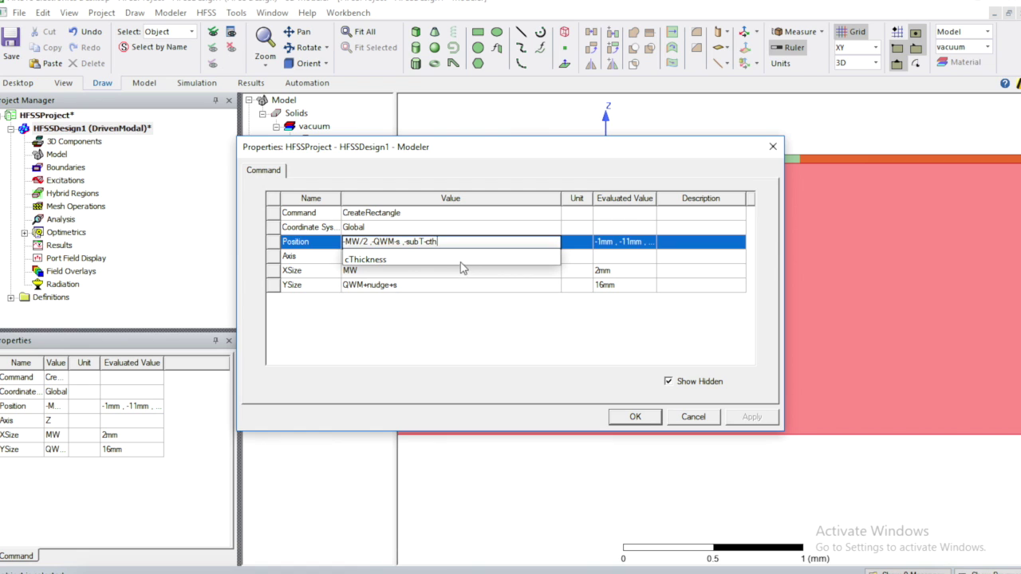
pyautogui.press('Down')
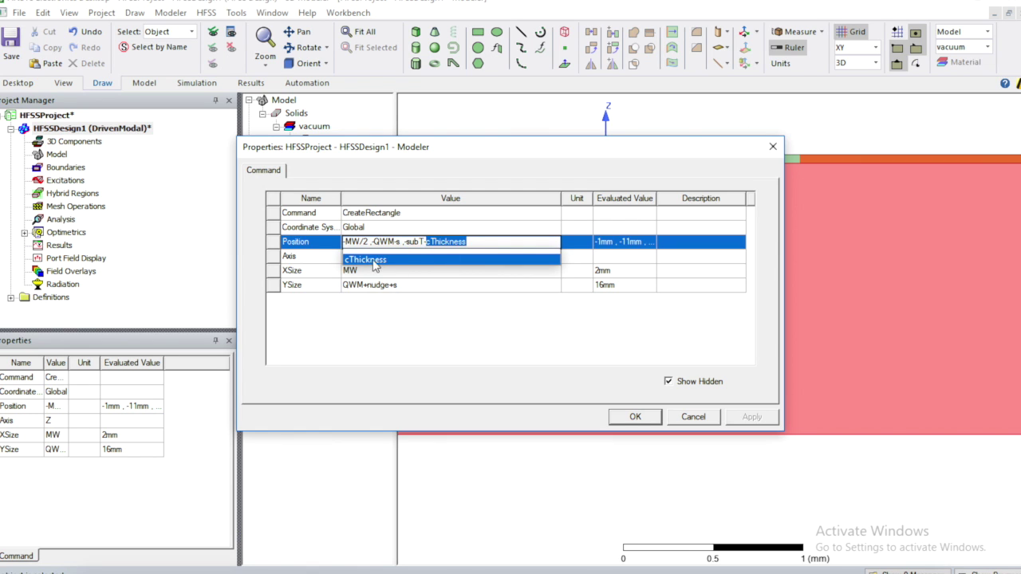
pyautogui.click(635, 417)
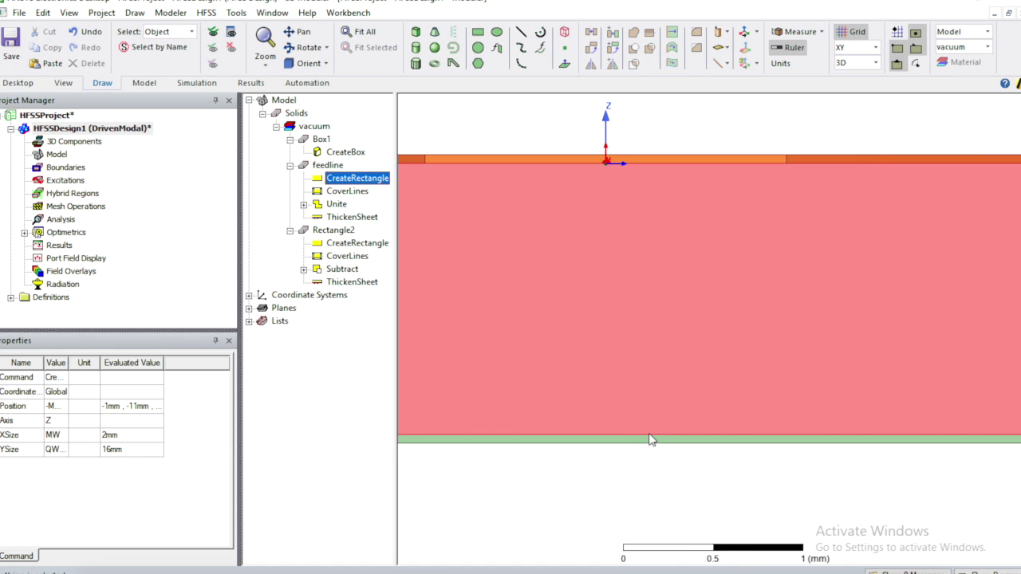
# Set the Z position of the united inline rectangle to -subT-cThickness, matching the feedline rectangle.
pyautogui.scroll(-4, 775, 489)
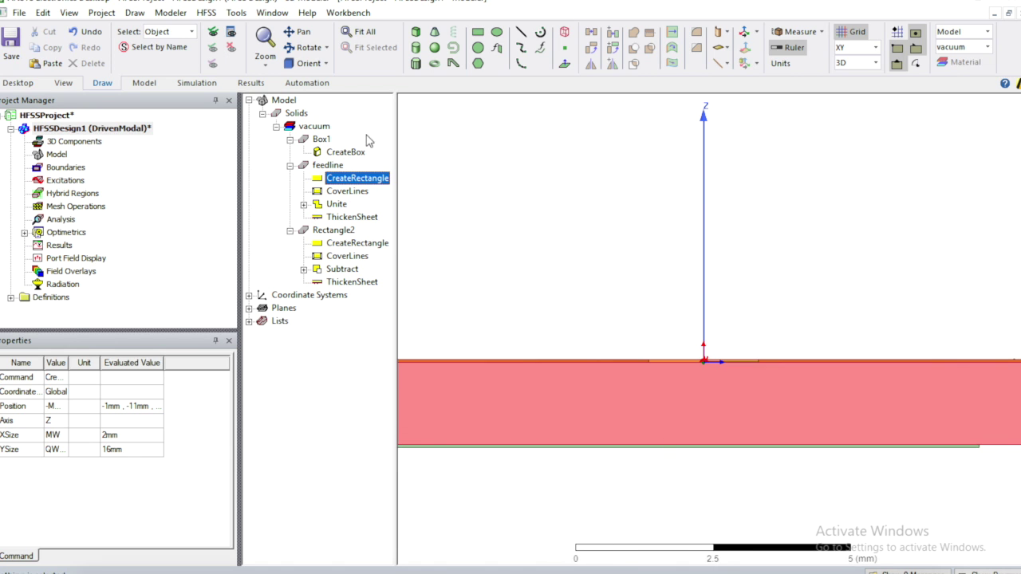
pyautogui.click(334, 166)
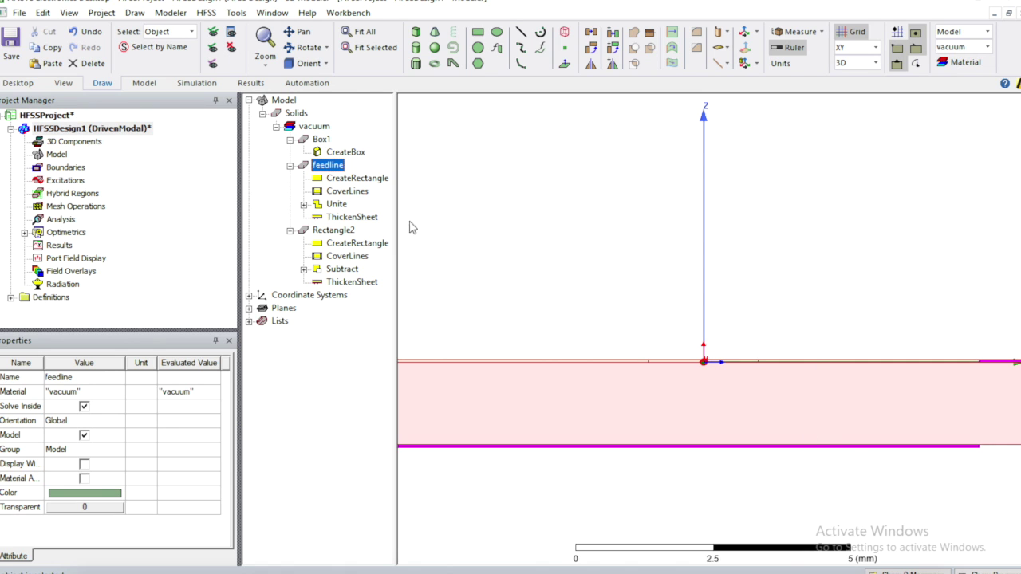
pyautogui.click(304, 204)
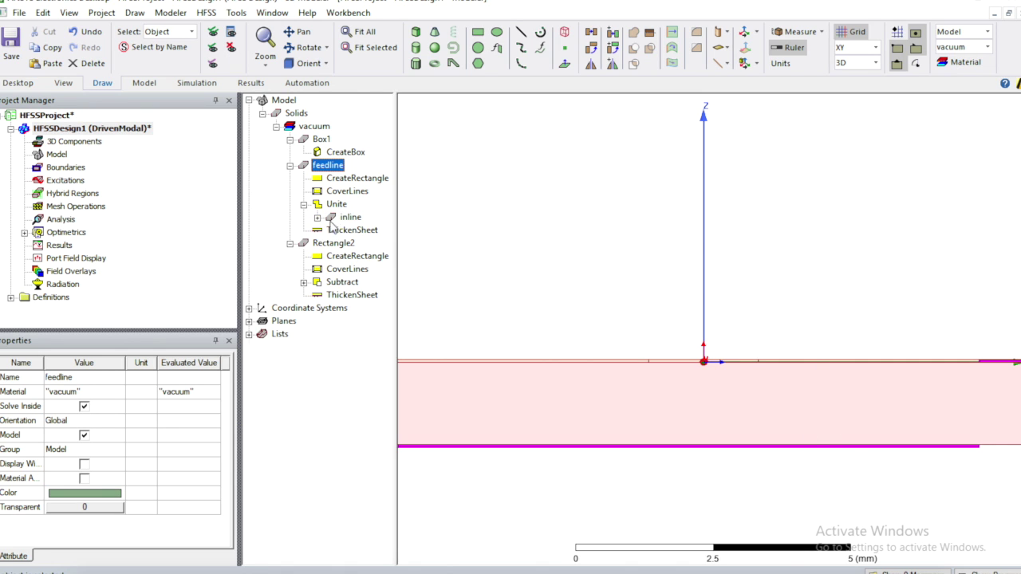
pyautogui.doubleClick(338, 229)
pyautogui.click(398, 243)
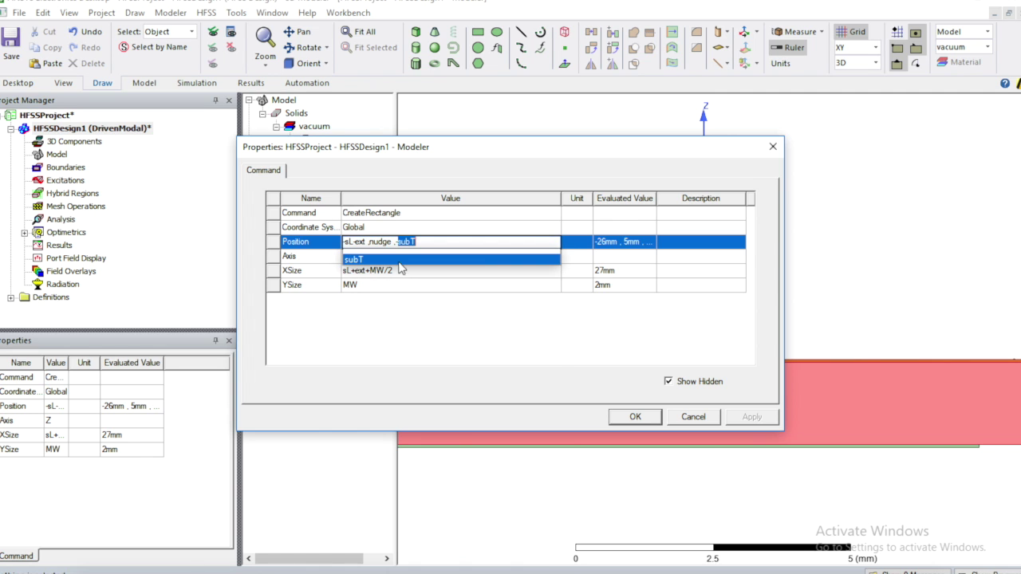
pyautogui.press('Return')
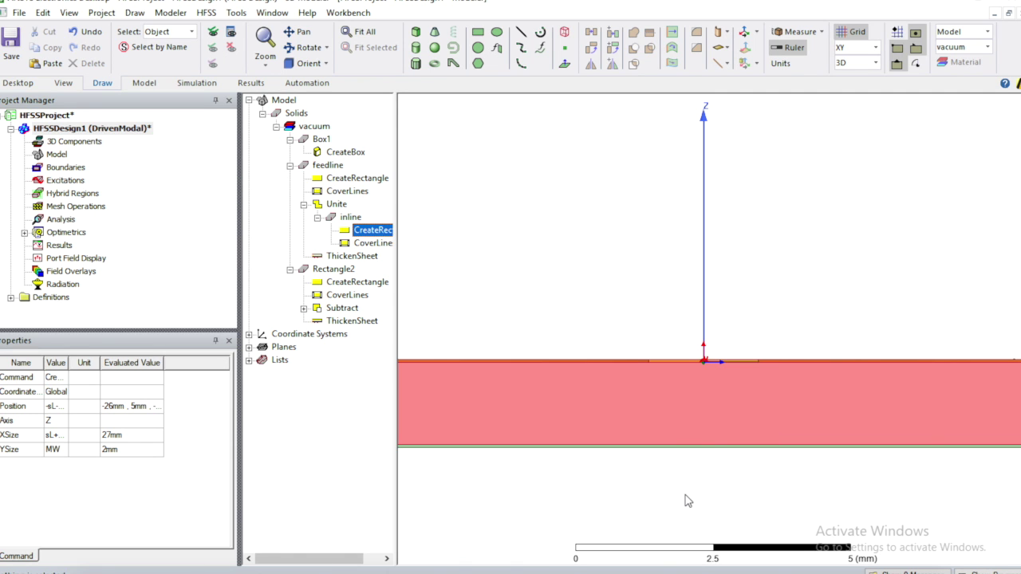
# View the whole antenna from the bottom and check the feedline, substrate box and slotted plate in turn.
pyautogui.click(308, 63)
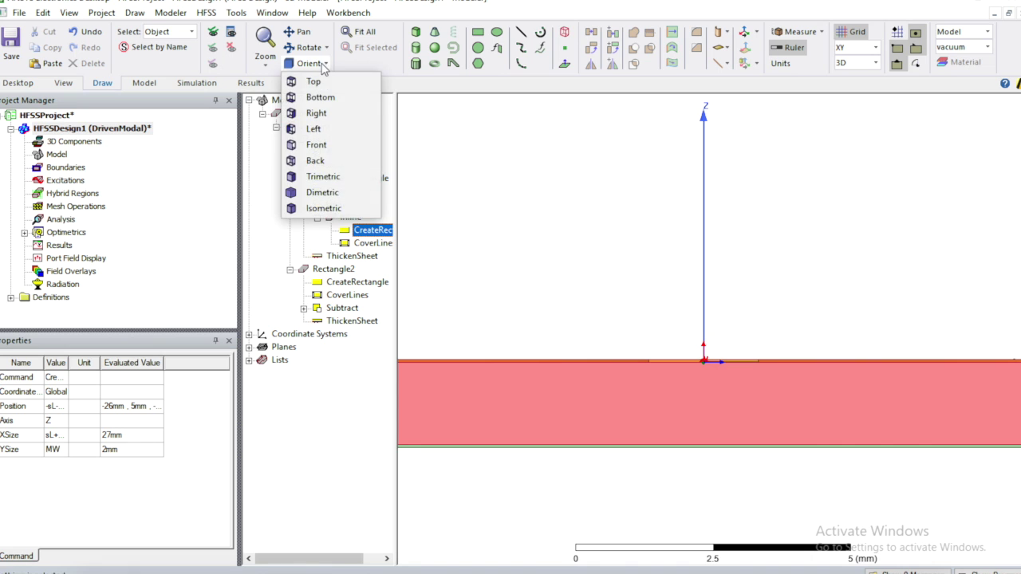
pyautogui.click(319, 97)
pyautogui.hotkey('ctrl', 'd')
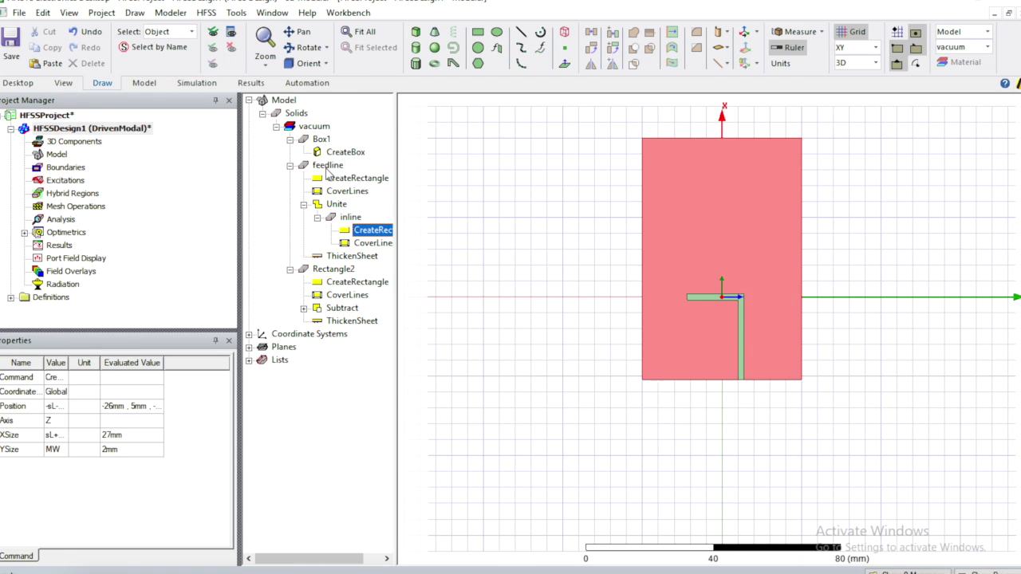
pyautogui.click(327, 166)
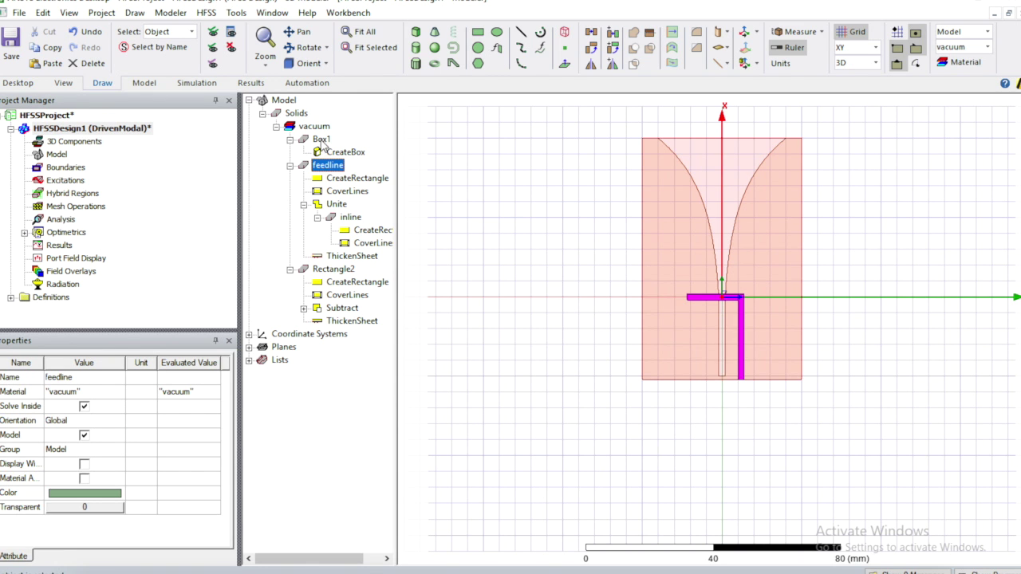
pyautogui.click(321, 139)
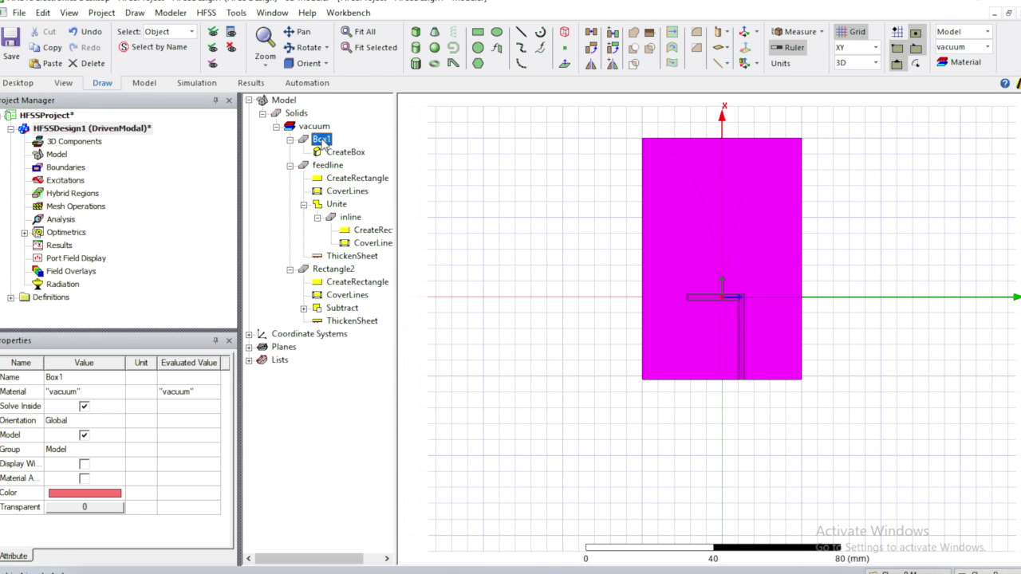
pyautogui.click(333, 269)
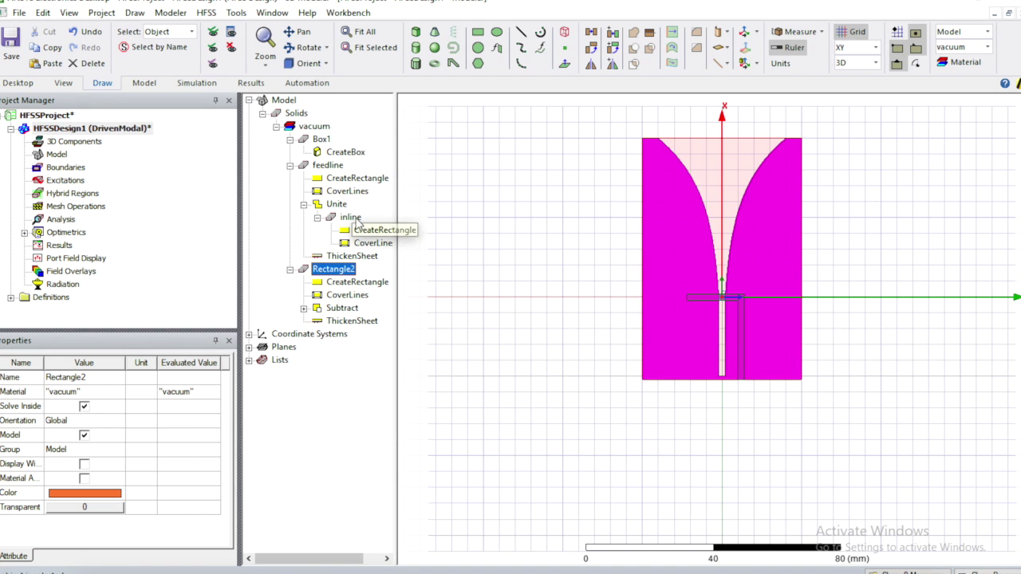
pyautogui.click(351, 217)
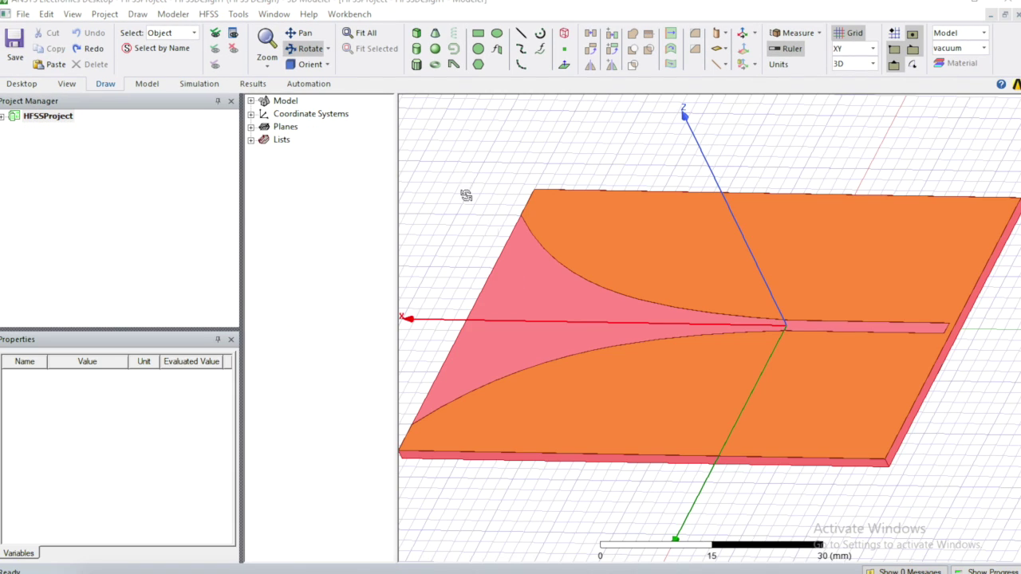
# Examine the antenna from several angles and inspect the feedline's end face at the substrate's rear edge up close.
pyautogui.moveTo(834, 381); pyautogui.dragTo(742, 311)
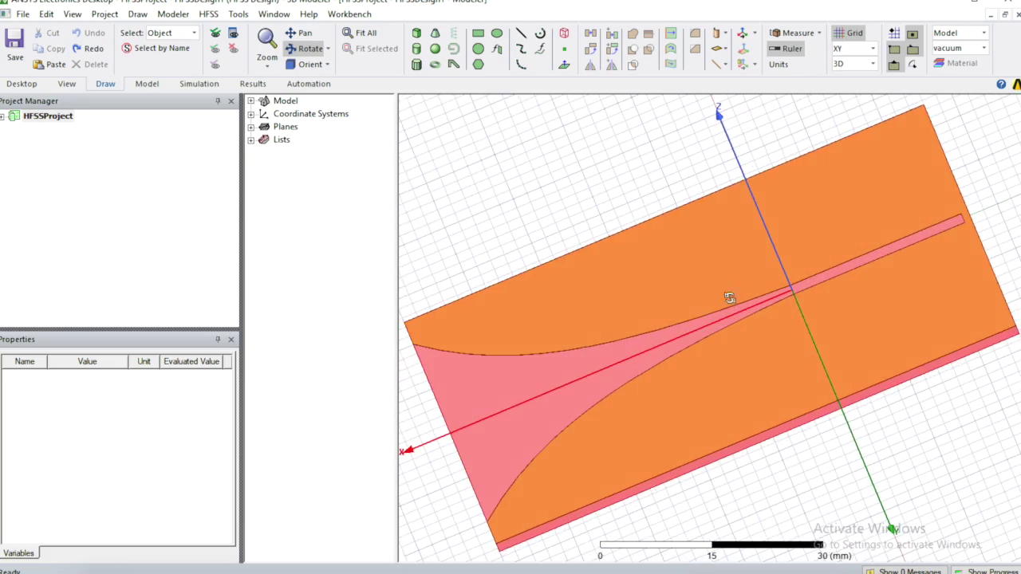
pyautogui.moveTo(688, 394); pyautogui.dragTo(718, 211)
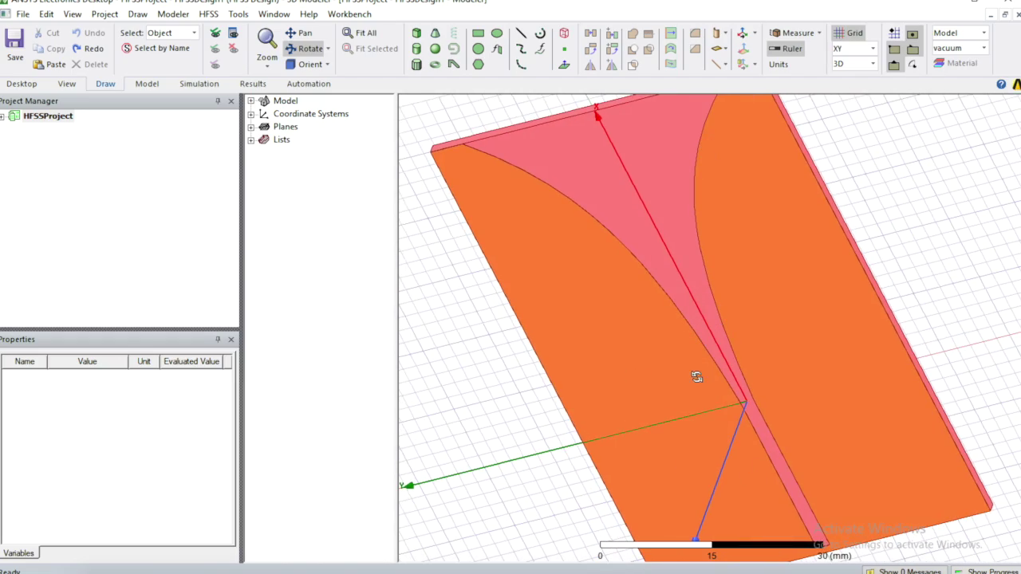
pyautogui.moveTo(775, 508); pyautogui.dragTo(909, 361)
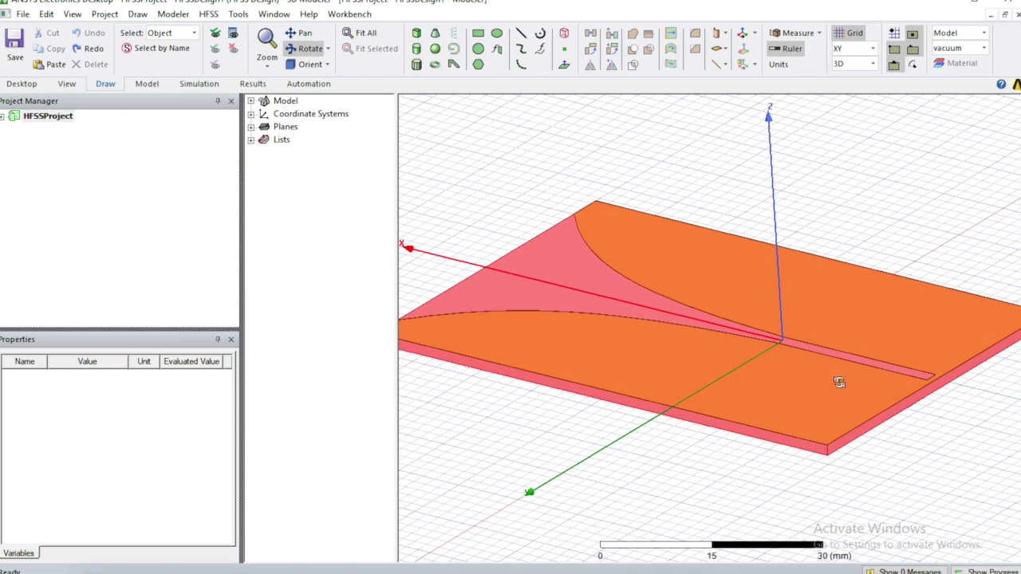
pyautogui.moveTo(927, 414); pyautogui.dragTo(831, 355)
pyautogui.moveTo(729, 255); pyautogui.dragTo(745, 310)
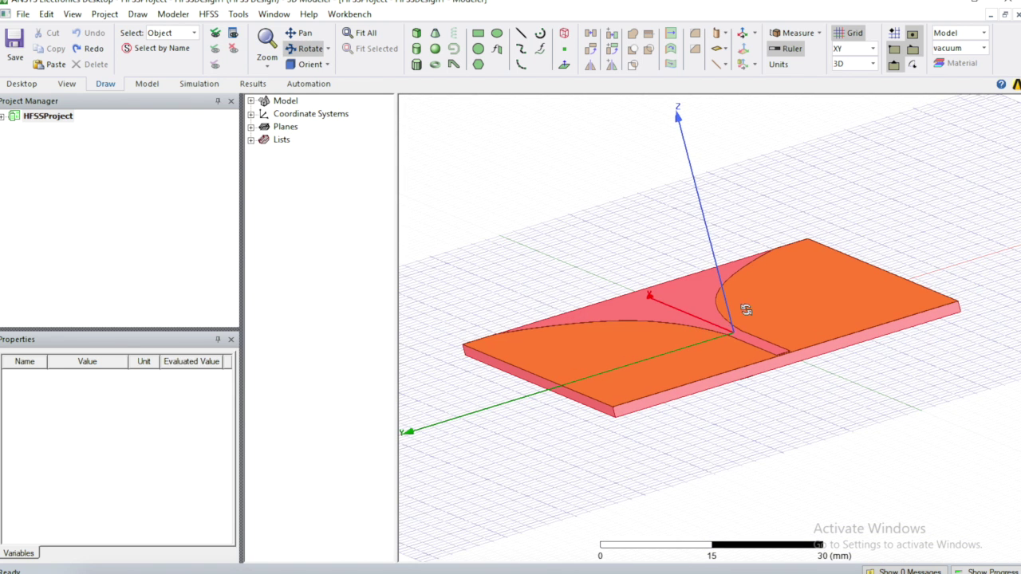
pyautogui.moveTo(761, 371)
pyautogui.mouseDown()
pyautogui.moveTo(731, 388)
pyautogui.moveTo(753, 378)
pyautogui.moveTo(741, 367)
pyautogui.mouseUp()
pyautogui.scroll(3, 694, 349)
pyautogui.moveTo(694, 349); pyautogui.dragTo(620, 397)
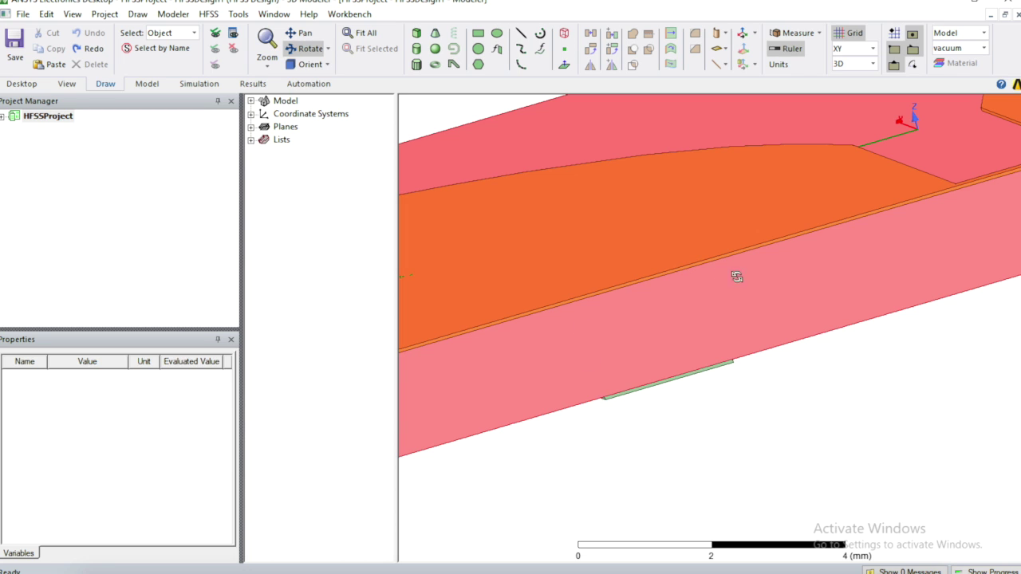
pyautogui.click(478, 32)
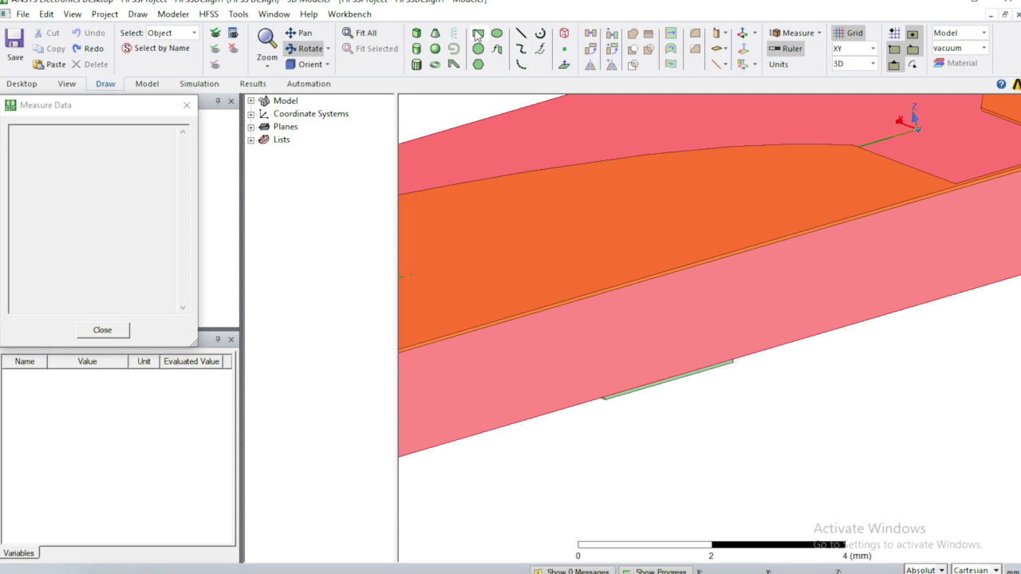
pyautogui.click(629, 443)
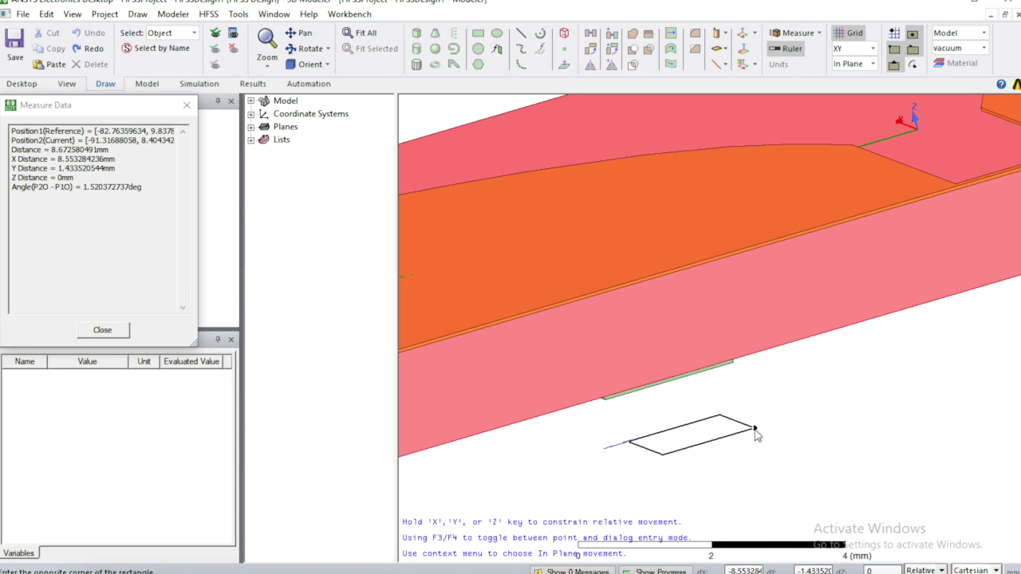
pyautogui.press('Escape')
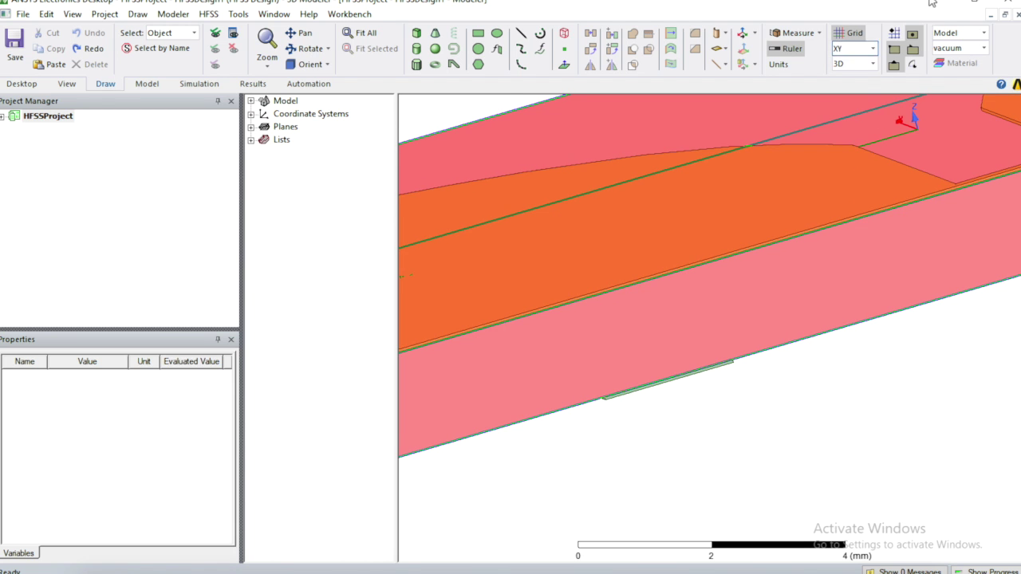
# Draw a rectangle about 2.28 by 1.55 mm in the YZ plane at the feedline's end, from its lower corner up to the slotted plate.
pyautogui.click(874, 53)
pyautogui.click(847, 76)
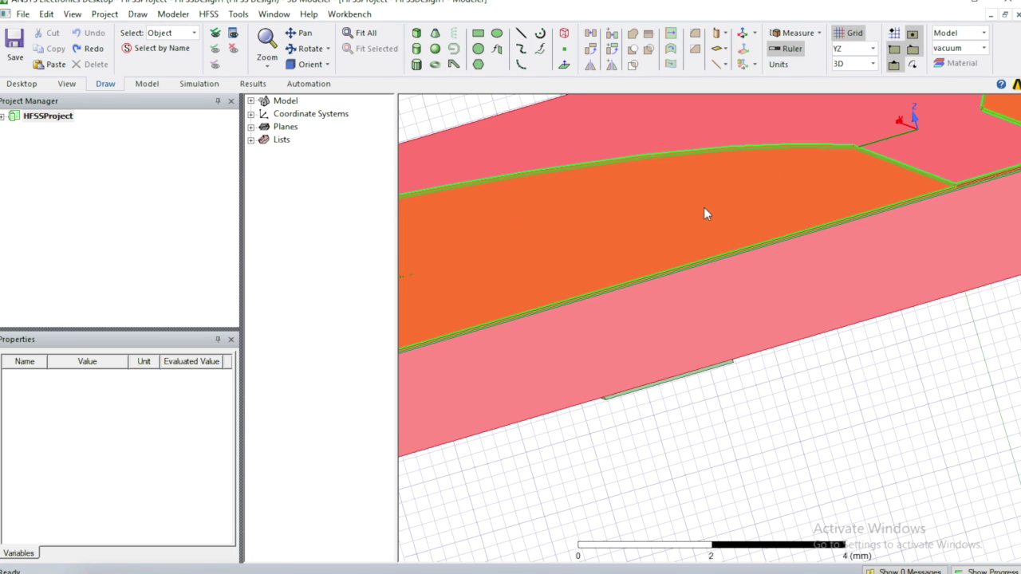
pyautogui.click(478, 33)
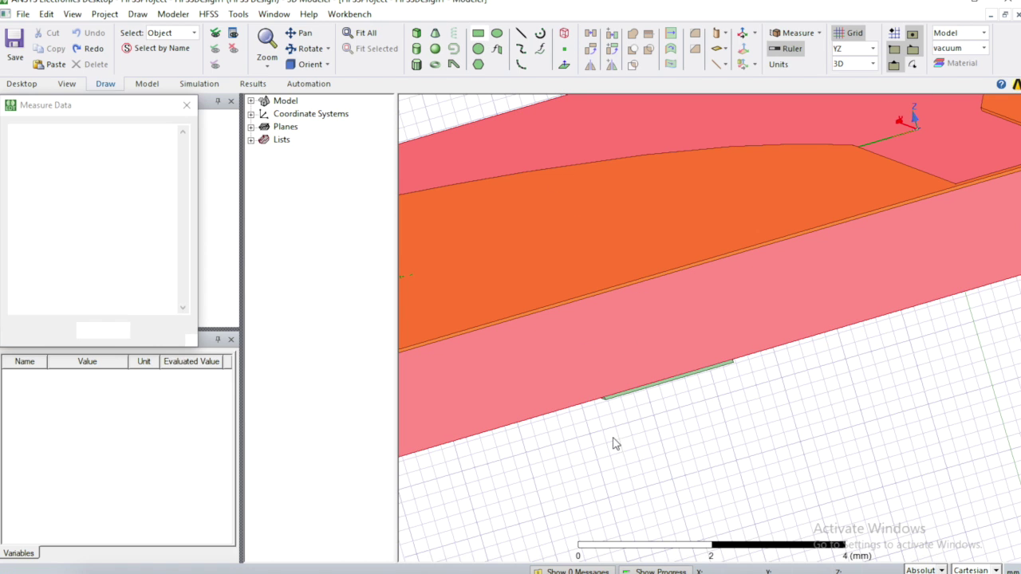
pyautogui.click(605, 399)
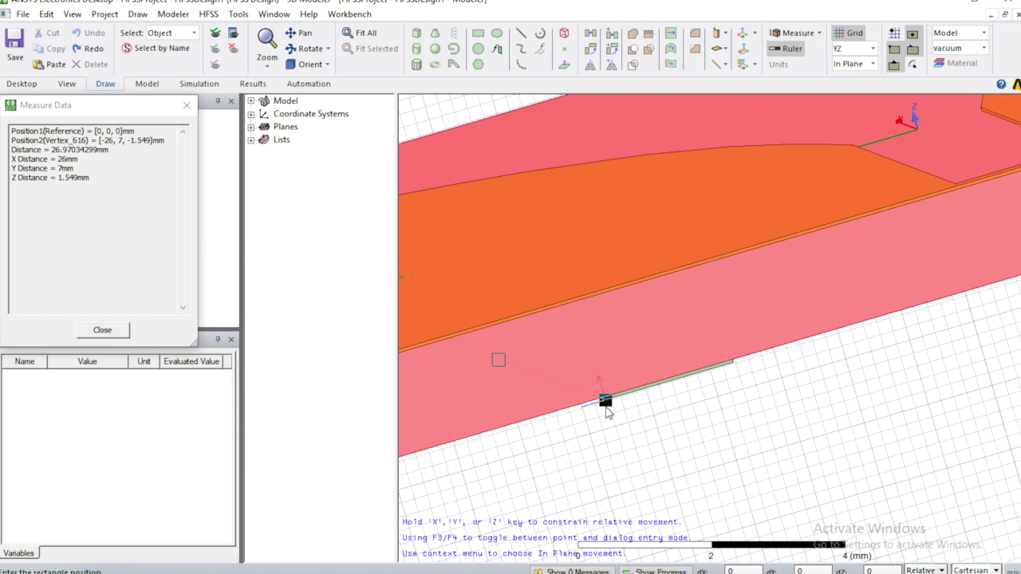
pyautogui.click(724, 259)
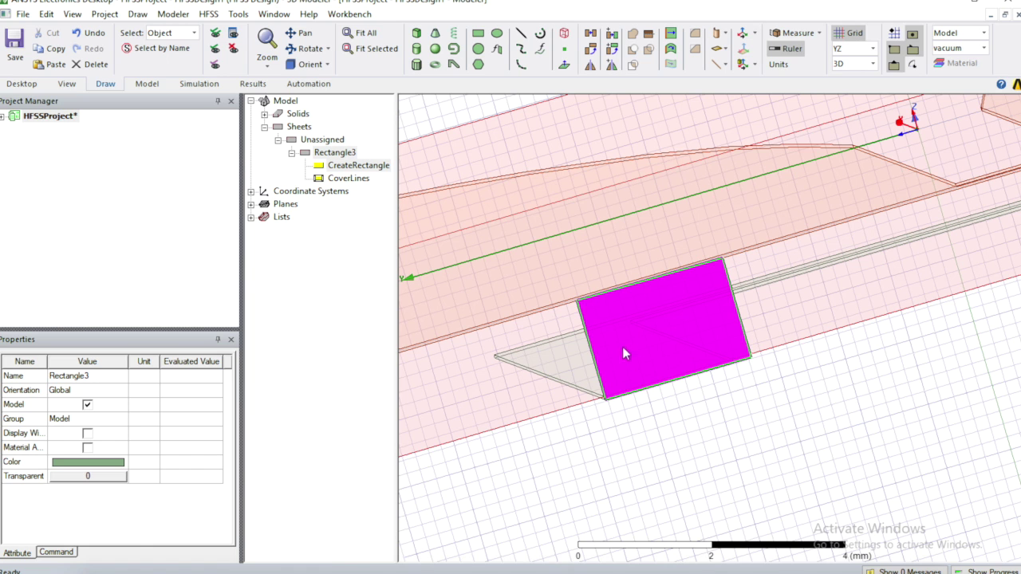
# Set the new rectangle's position to -sL-ext, nudge, cThickness, its YSize to MW and its ZSize to -subT-2*cThickness.
pyautogui.doubleClick(337, 167)
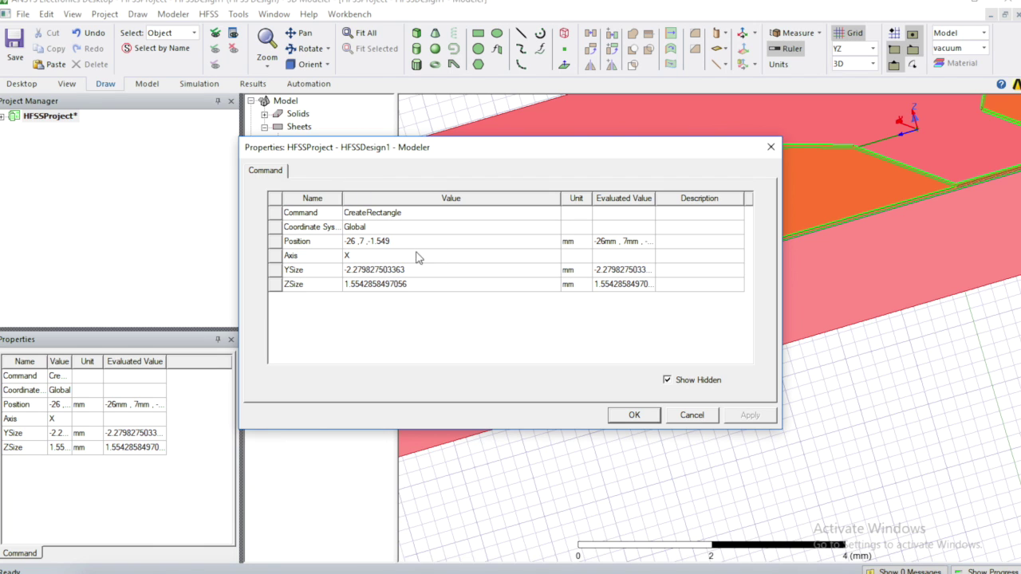
pyautogui.click(373, 241)
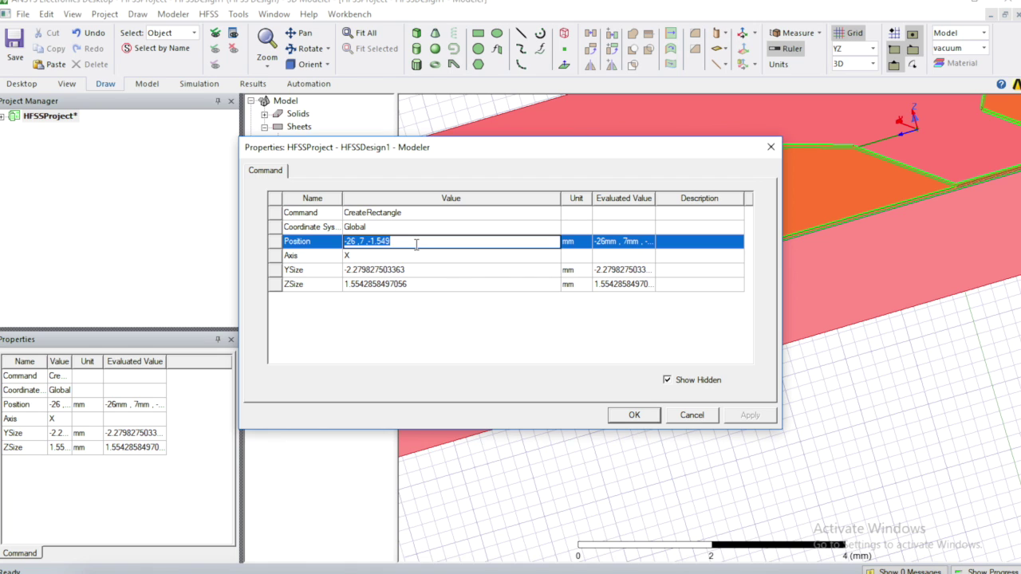
pyautogui.press('BackSpace')
pyautogui.write('-S')
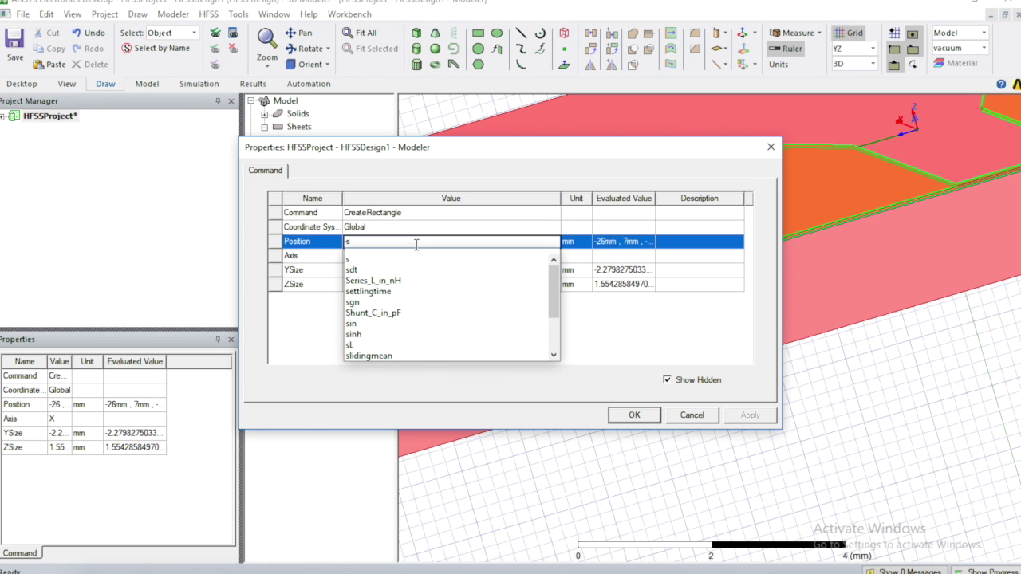
pyautogui.write('L-ext ,nudge ,cThickness')
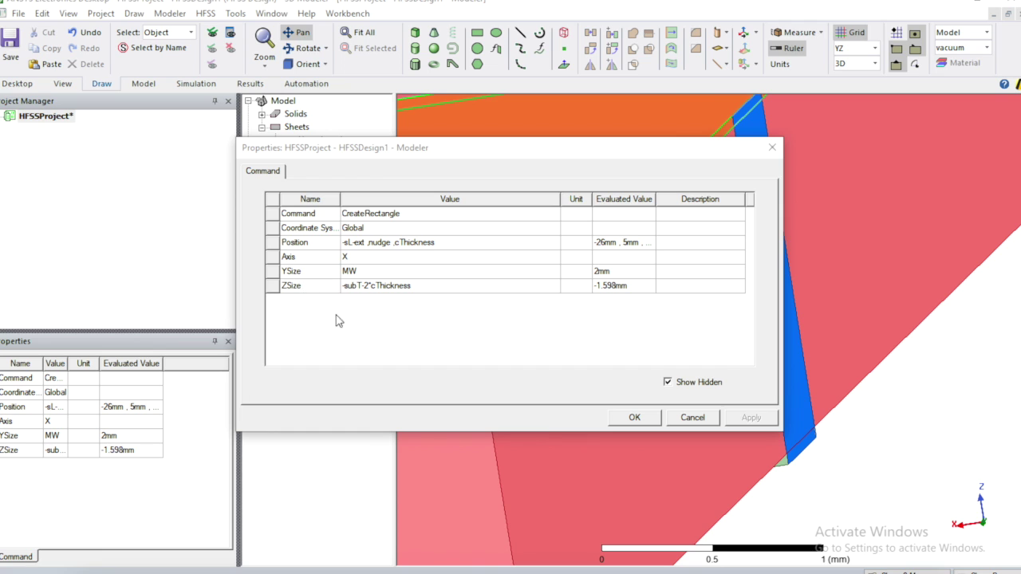
pyautogui.click(634, 418)
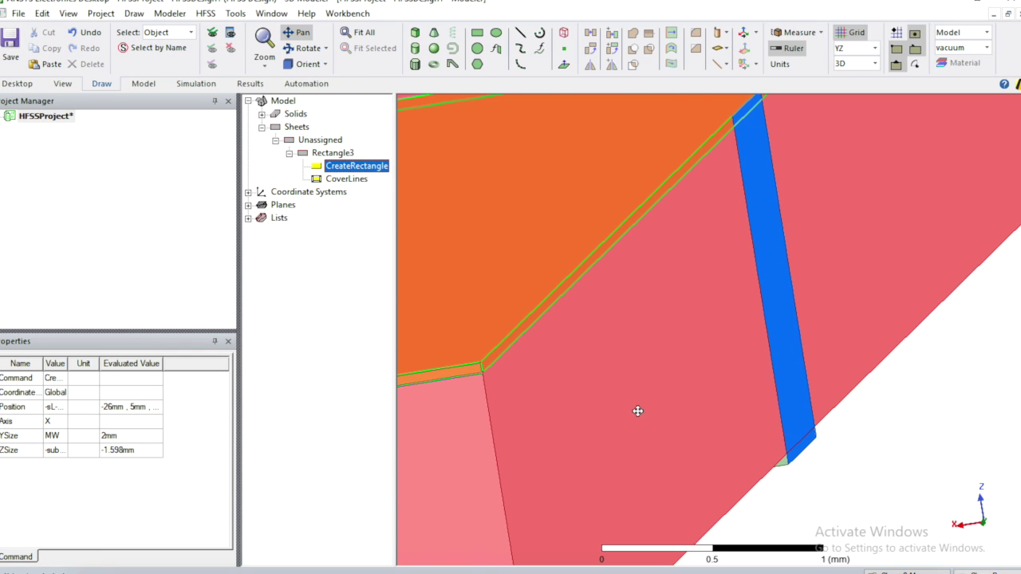
# Examine from several angles how the resized rectangle spans the substrate edge between the feedline and the slotted plate.
pyautogui.click(297, 49)
pyautogui.moveTo(751, 301); pyautogui.dragTo(464, 329)
pyautogui.scroll(-5, 595, 309)
pyautogui.click(300, 32)
pyautogui.moveTo(412, 166); pyautogui.dragTo(742, 212)
pyautogui.click(308, 47)
pyautogui.moveTo(604, 276); pyautogui.dragTo(608, 474)
pyautogui.scroll(6, 611, 431)
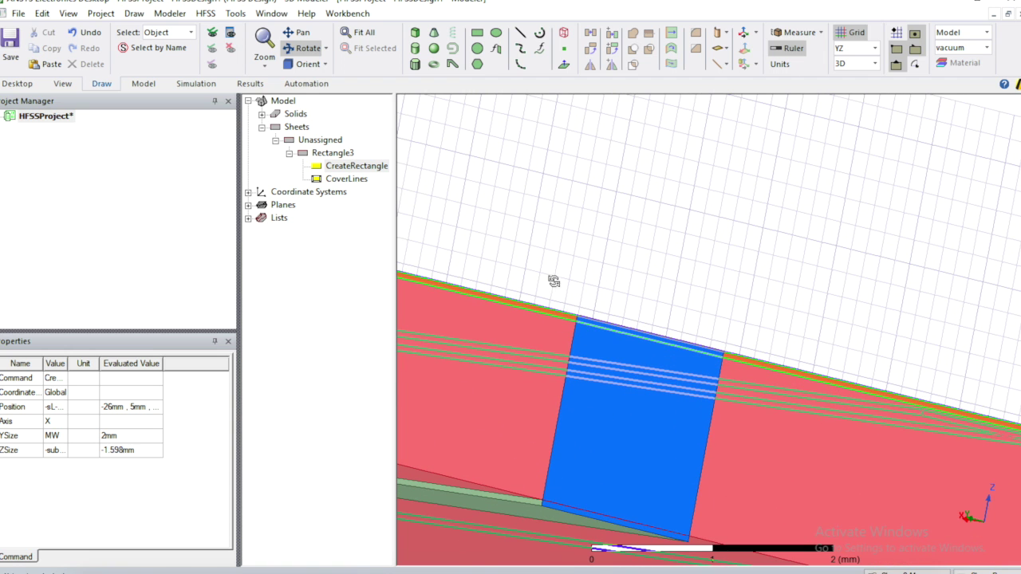
# Assign a lumped port excitation to the feed-end rectangle, keeping the name 1 and the 50 ohm full port impedance.
pyautogui.click(335, 153)
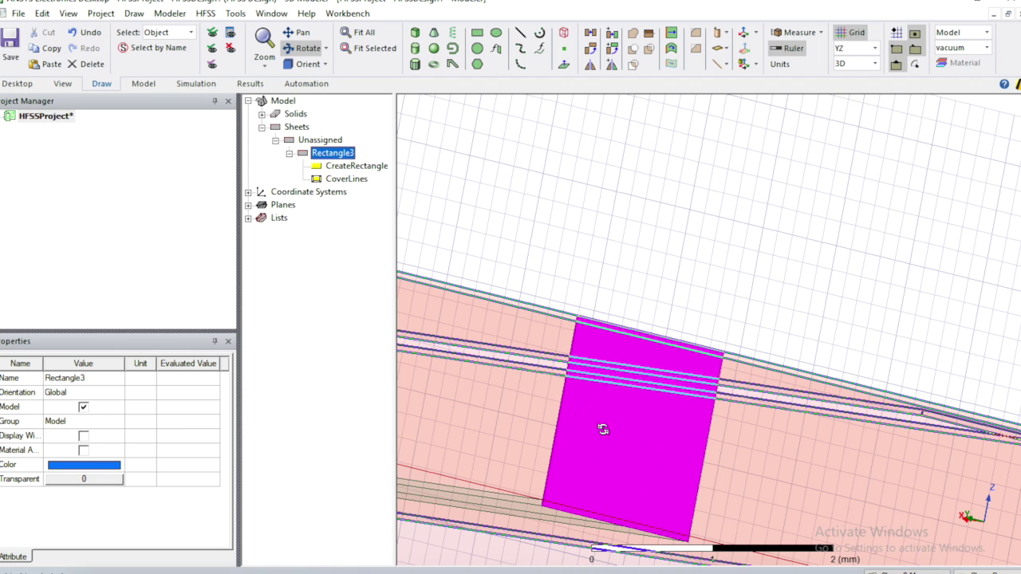
pyautogui.rightClick(624, 461)
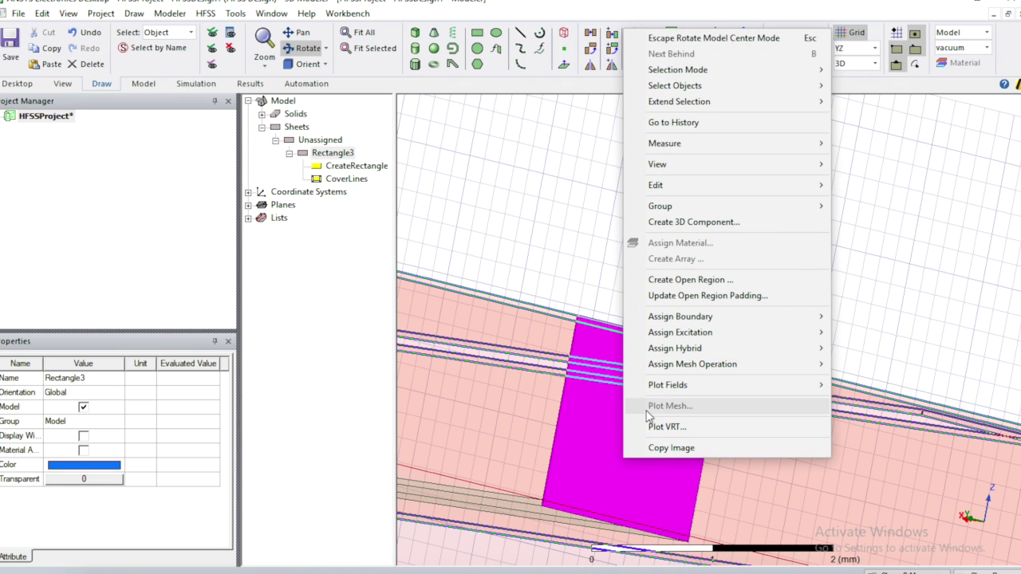
pyautogui.moveTo(662, 335)
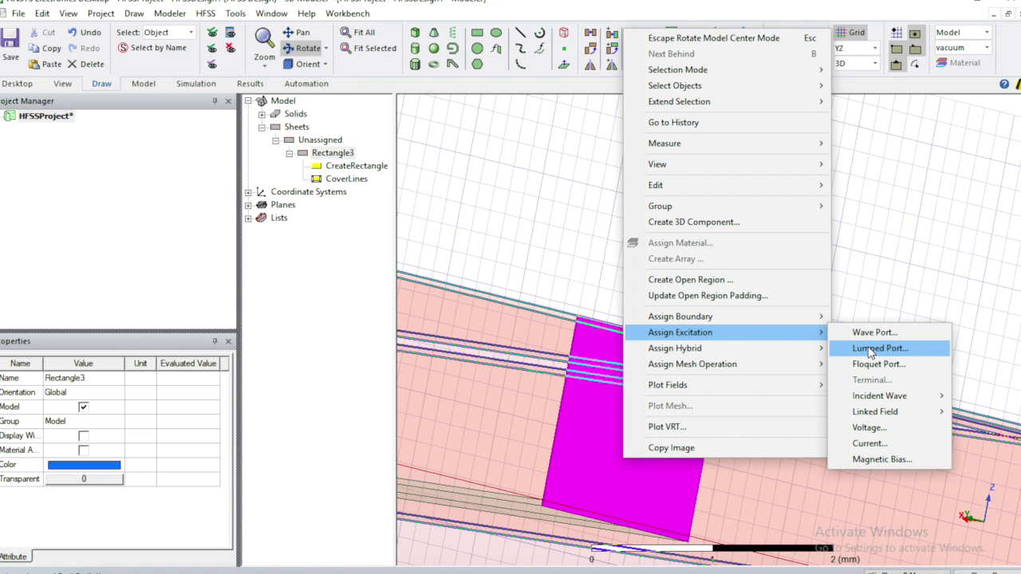
pyautogui.click(870, 348)
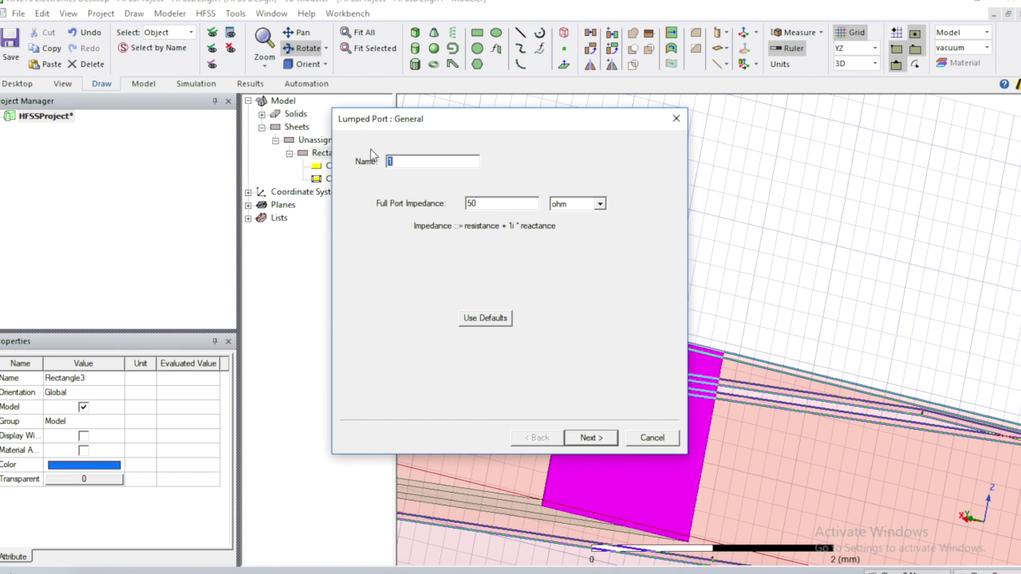
pyautogui.click(590, 438)
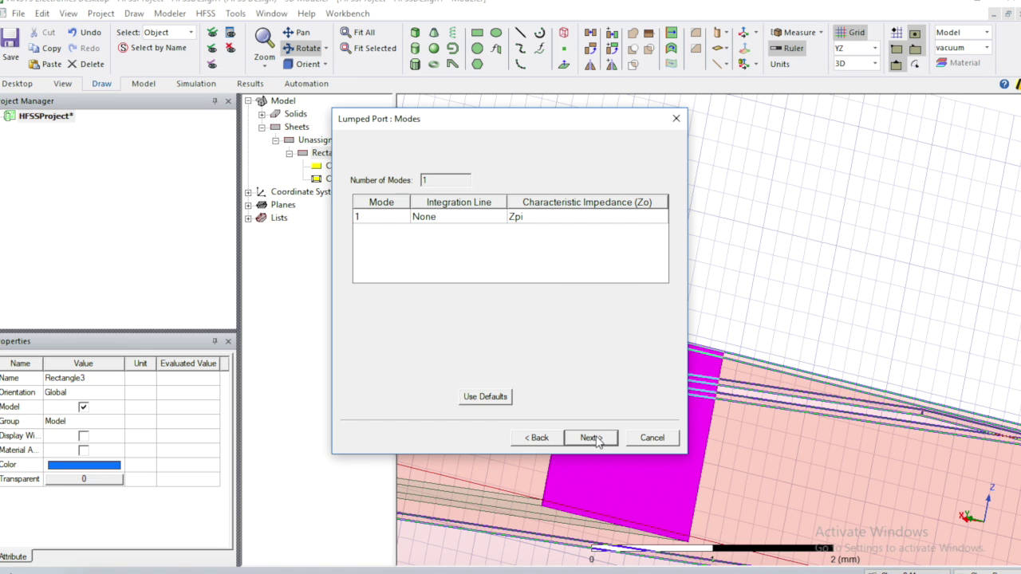
# Define the integration line from the rectangle's lower edge midpoint to its upper edge midpoint and finish the port, renormalizing all modes to 50 ohm.
pyautogui.click(431, 227)
pyautogui.click(425, 240)
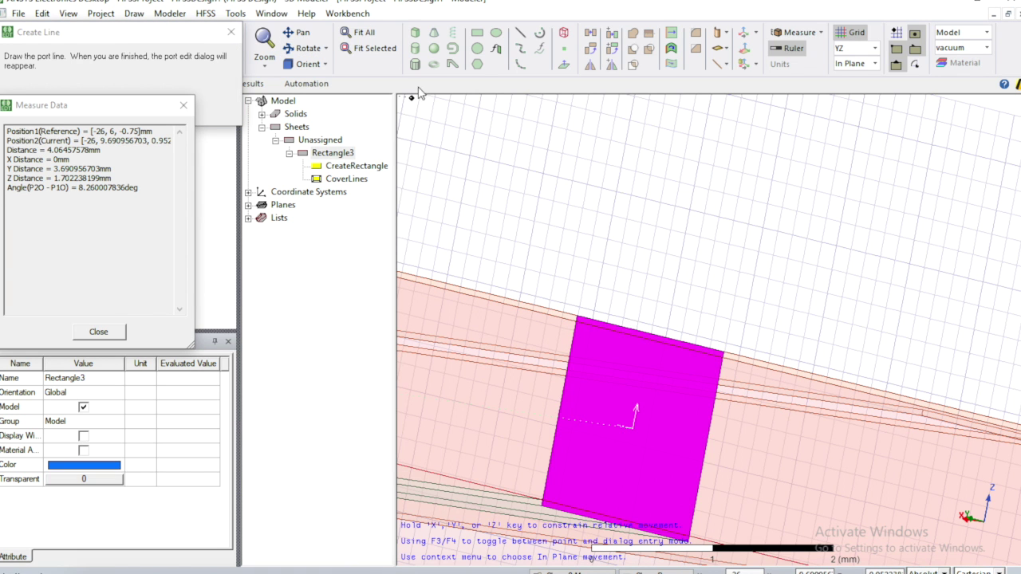
pyautogui.click(319, 63)
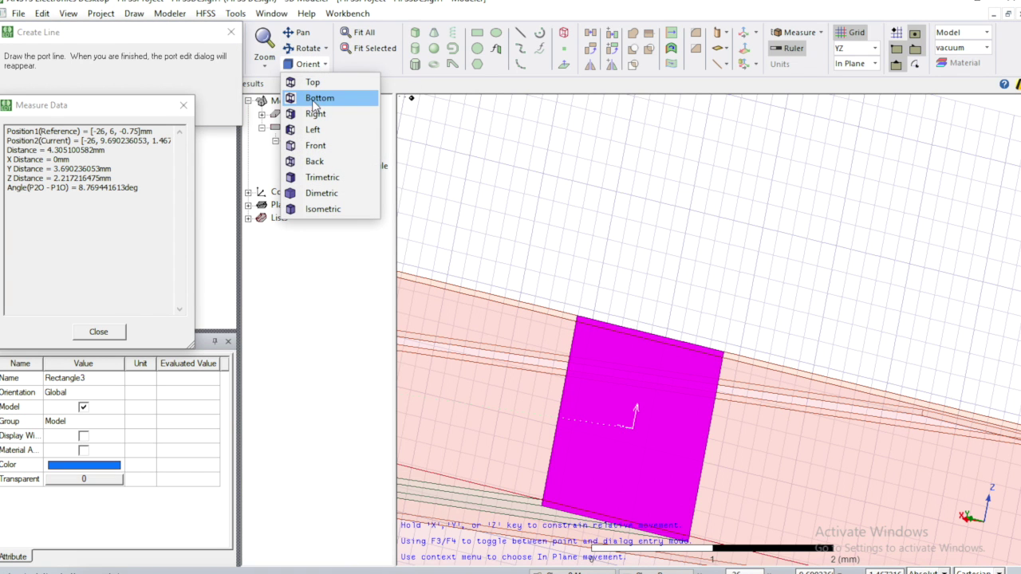
pyautogui.click(314, 161)
pyautogui.scroll(-5, 591, 294)
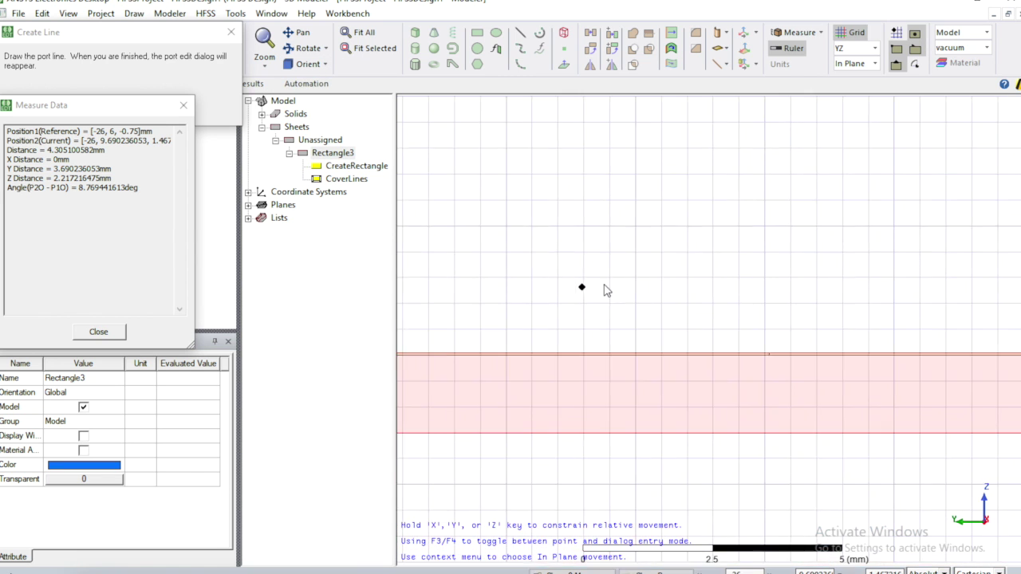
pyautogui.scroll(2, 490, 305)
pyautogui.scroll(-1, 478, 319)
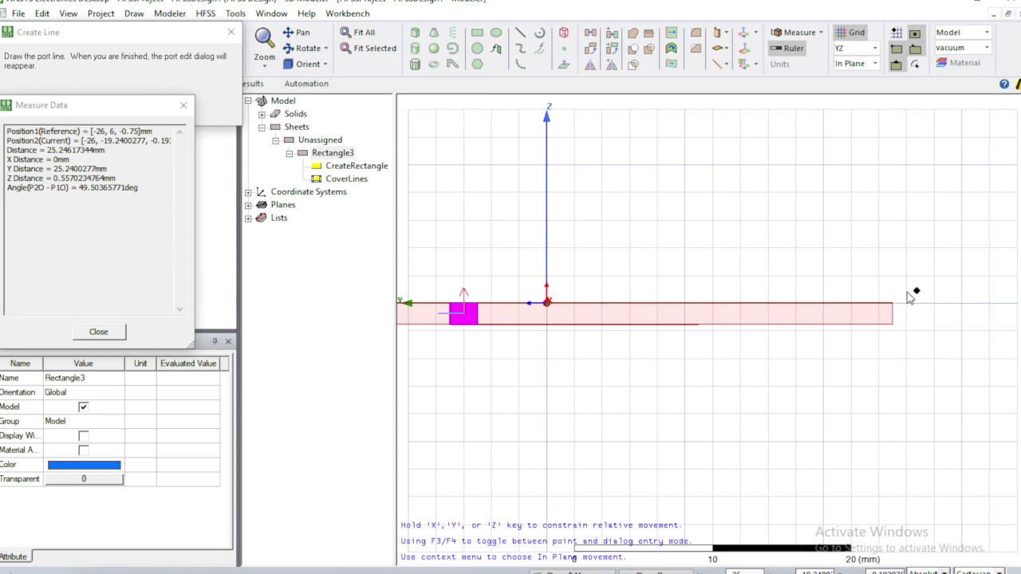
pyautogui.scroll(-1, 445, 323)
pyautogui.scroll(5, 452, 315)
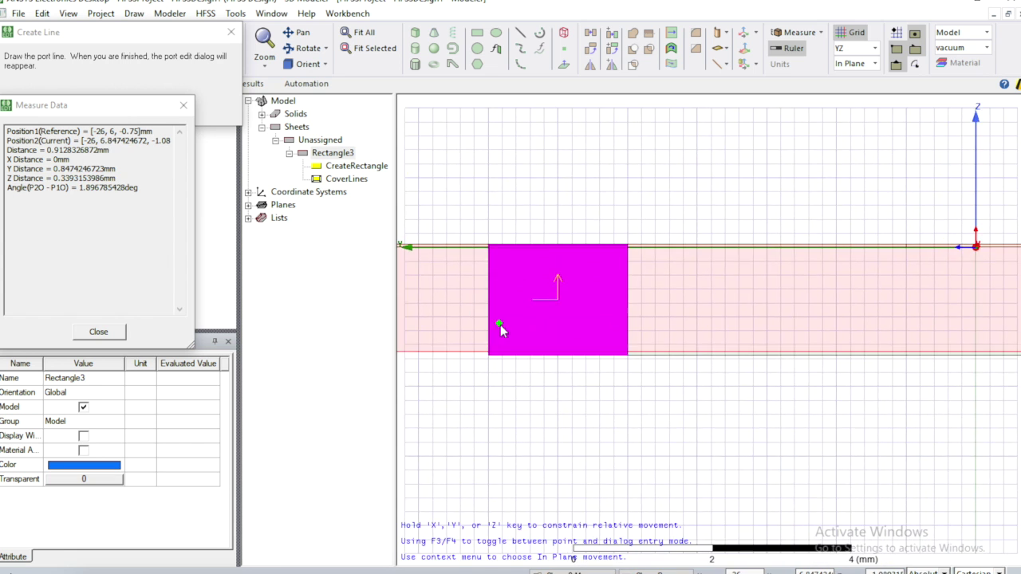
pyautogui.scroll(5, 500, 325)
pyautogui.scroll(-3, 639, 367)
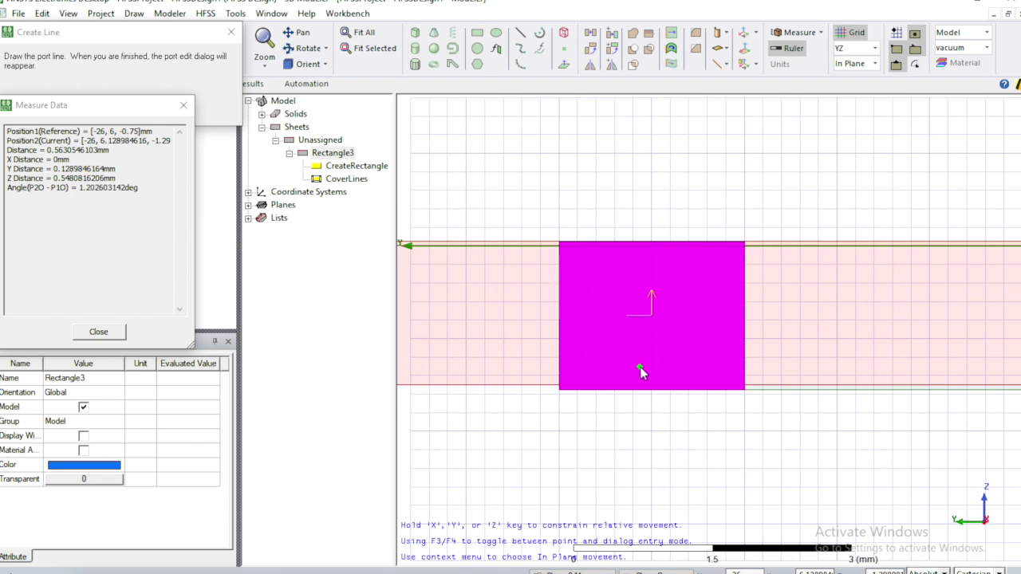
pyautogui.scroll(2, 627, 369)
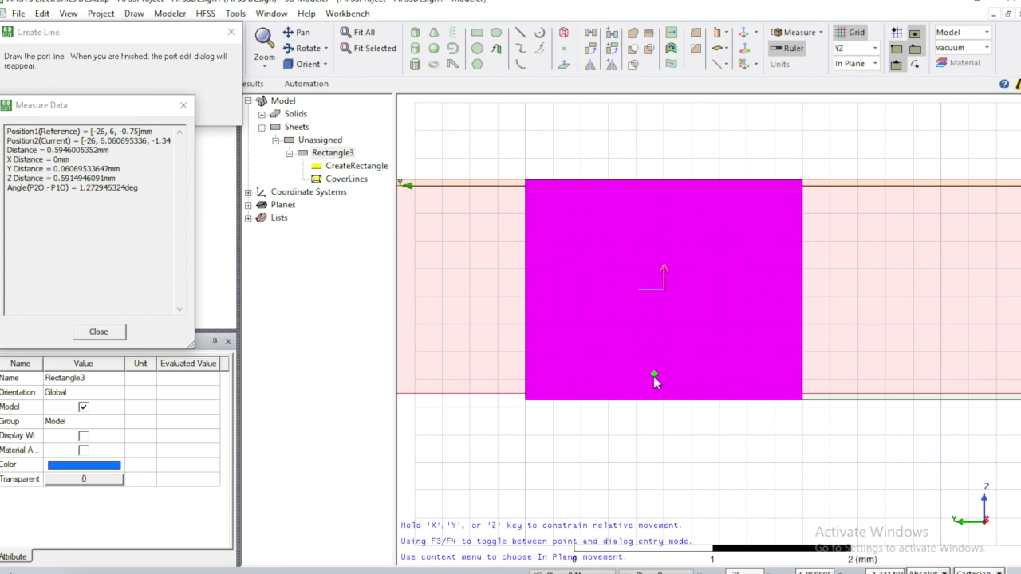
pyautogui.click(660, 402)
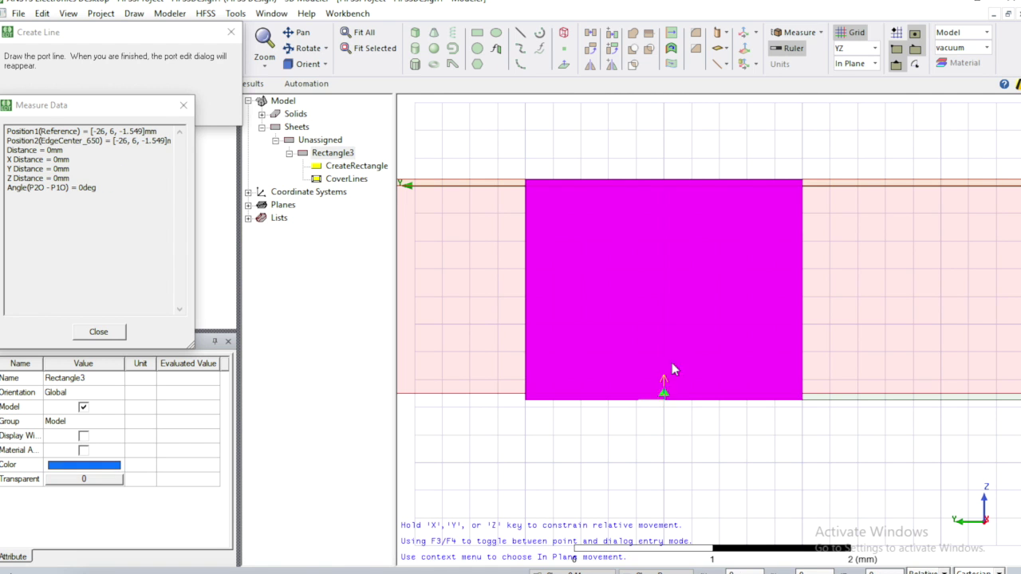
pyautogui.click(658, 178)
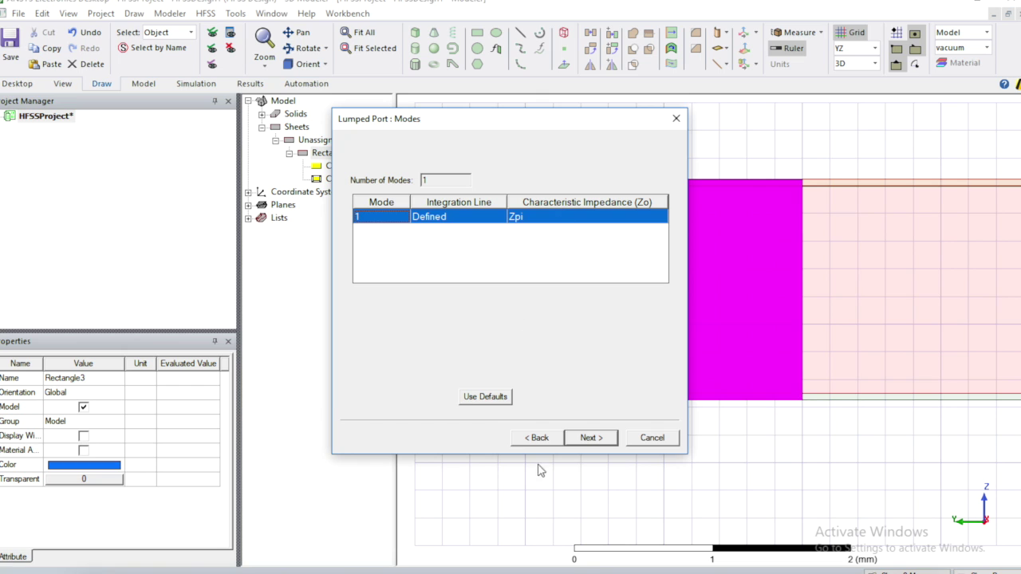
pyautogui.click(591, 438)
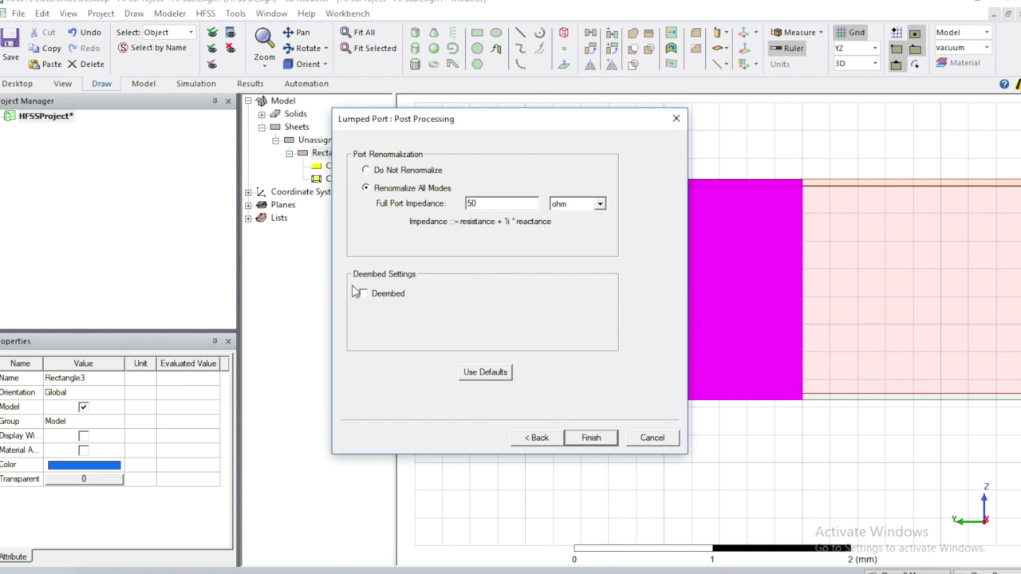
pyautogui.click(589, 438)
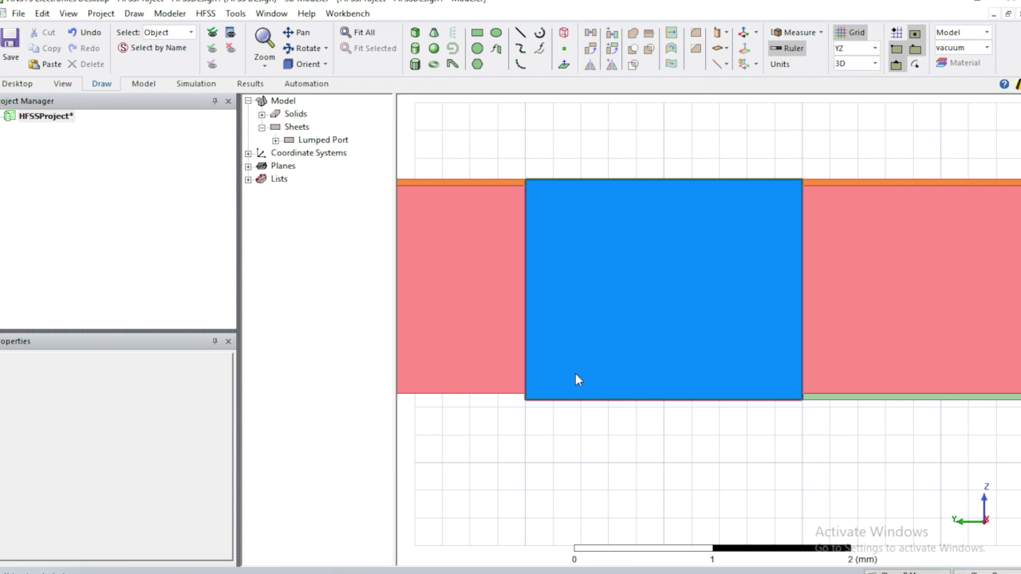
# Create an open region with an operating frequency of 1 GHz and a Radiation boundary.
pyautogui.scroll(-5, 578, 380)
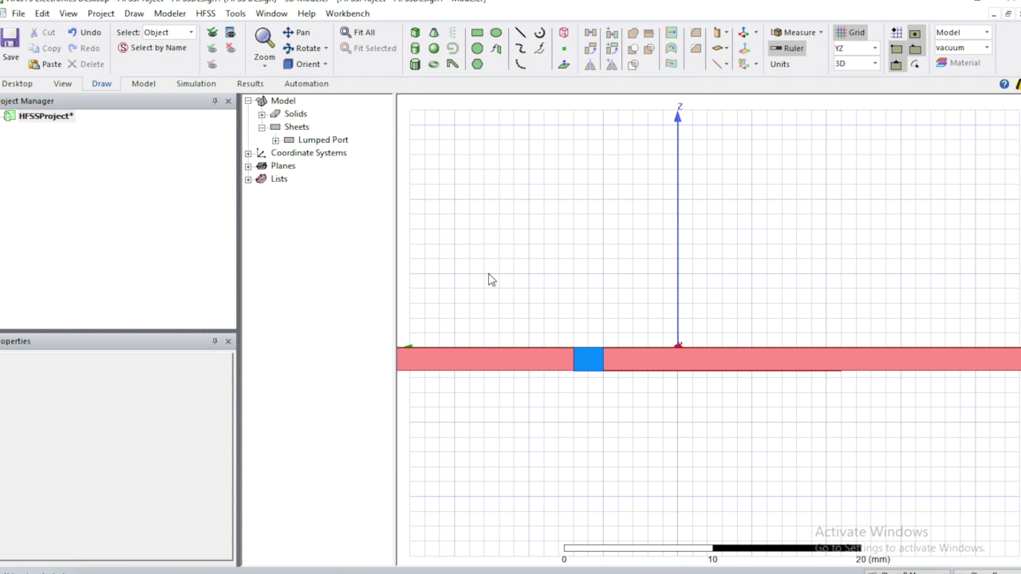
pyautogui.rightClick(488, 259)
pyautogui.moveTo(525, 318)
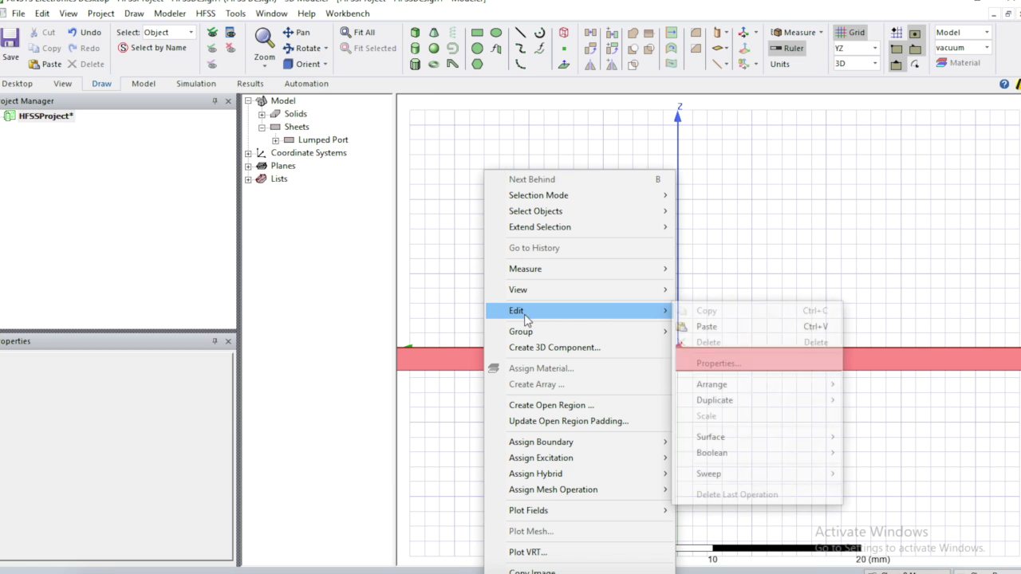
pyautogui.click(546, 405)
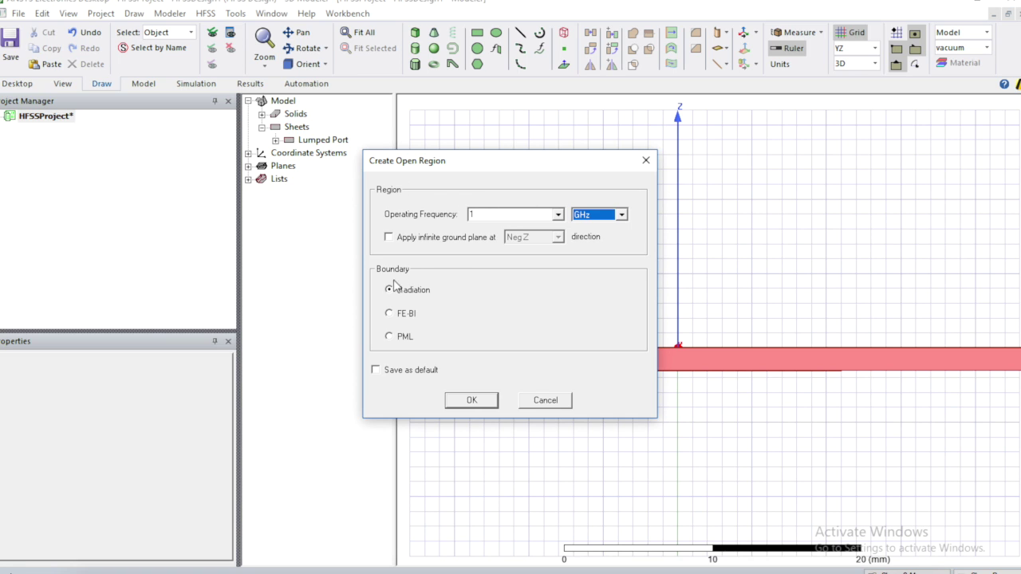
pyautogui.click(464, 400)
# Examine the open region around the antenna in a trimetric view, and look at the slotted plate from above.
pyautogui.scroll(-2, 578, 385)
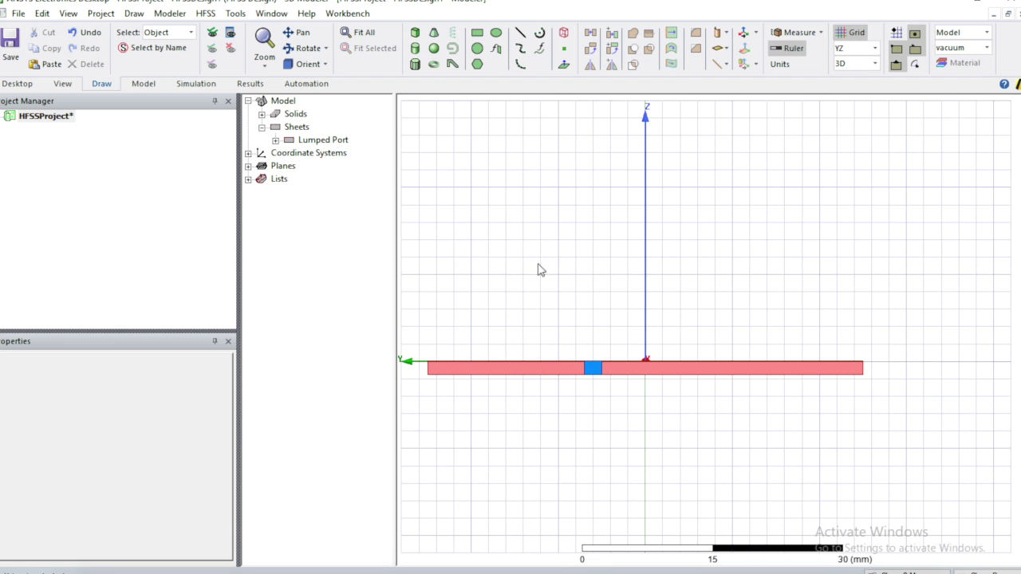
pyautogui.click(304, 65)
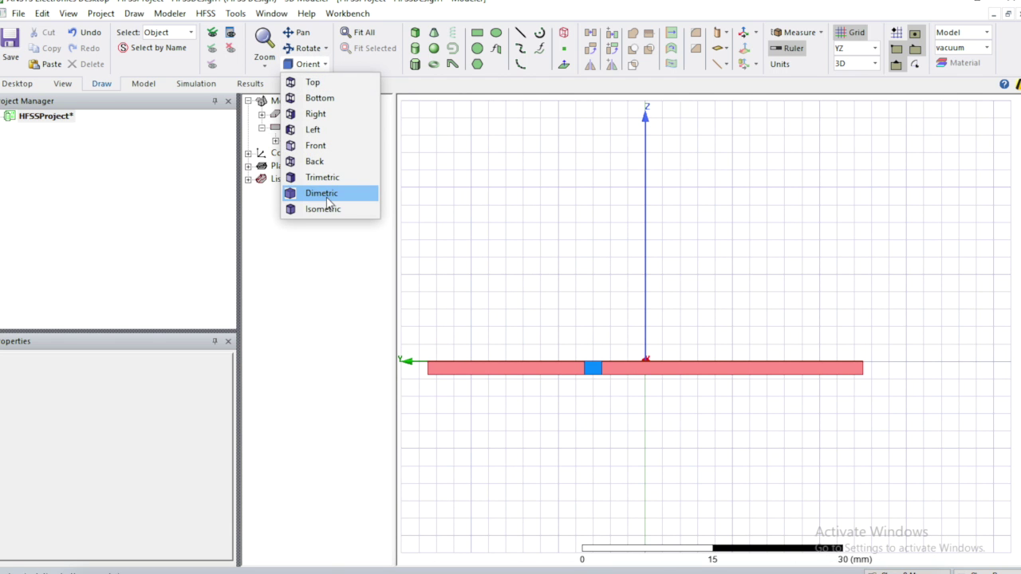
pyautogui.click(327, 179)
pyautogui.scroll(-4, 572, 364)
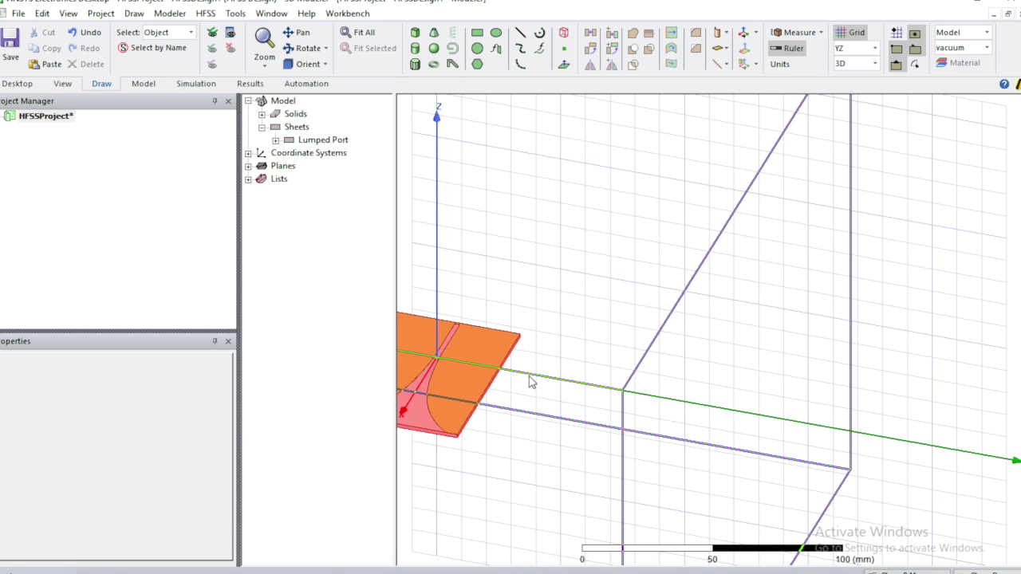
pyautogui.click(296, 32)
pyautogui.moveTo(495, 355); pyautogui.dragTo(655, 296)
pyautogui.scroll(2, 606, 371)
pyautogui.scroll(2, 604, 372)
pyautogui.scroll(-2, 627, 370)
pyautogui.moveTo(668, 380); pyautogui.dragTo(683, 353)
pyautogui.click(306, 49)
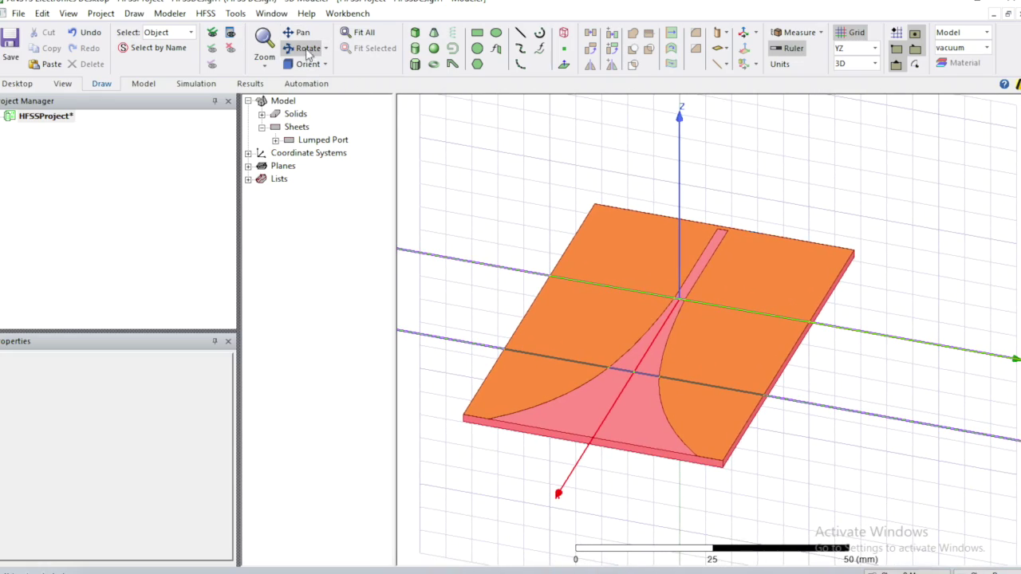
pyautogui.moveTo(758, 174)
pyautogui.mouseDown()
pyautogui.moveTo(741, 298)
pyautogui.moveTo(657, 304)
pyautogui.moveTo(598, 285)
pyautogui.moveTo(600, 271)
pyautogui.moveTo(598, 296)
pyautogui.moveTo(606, 358)
pyautogui.moveTo(650, 383)
pyautogui.moveTo(752, 356)
pyautogui.moveTo(836, 361)
pyautogui.moveTo(745, 447)
pyautogui.moveTo(774, 433)
pyautogui.moveTo(763, 433)
pyautogui.mouseUp()
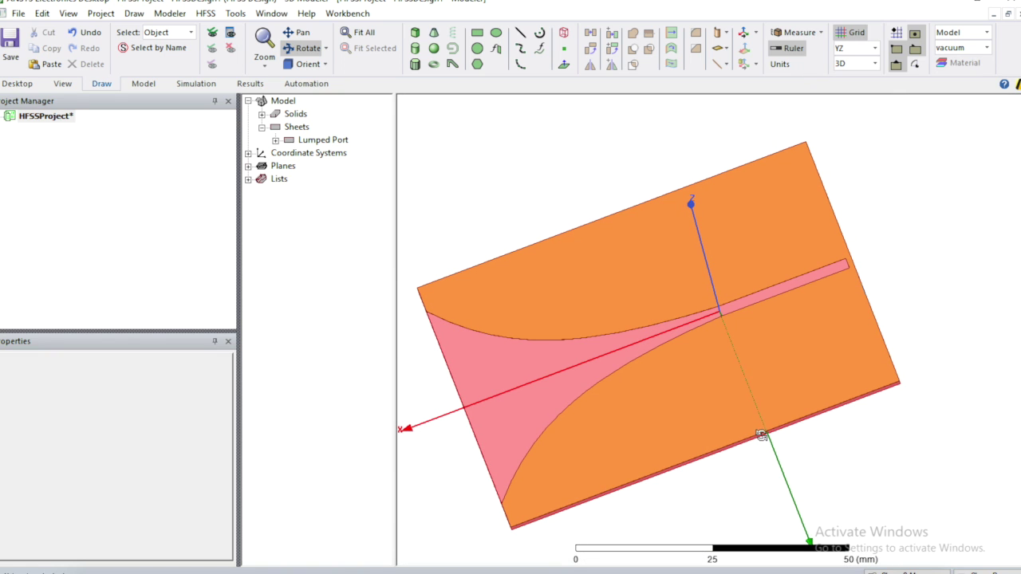
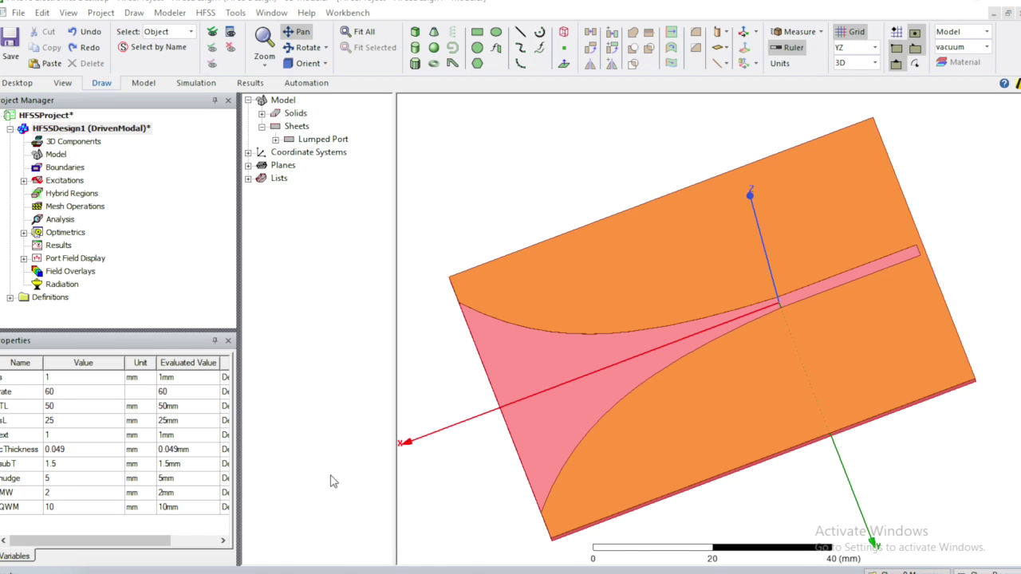
# Set the taper length variable TL to 150 mm.
pyautogui.doubleClick(69, 406)
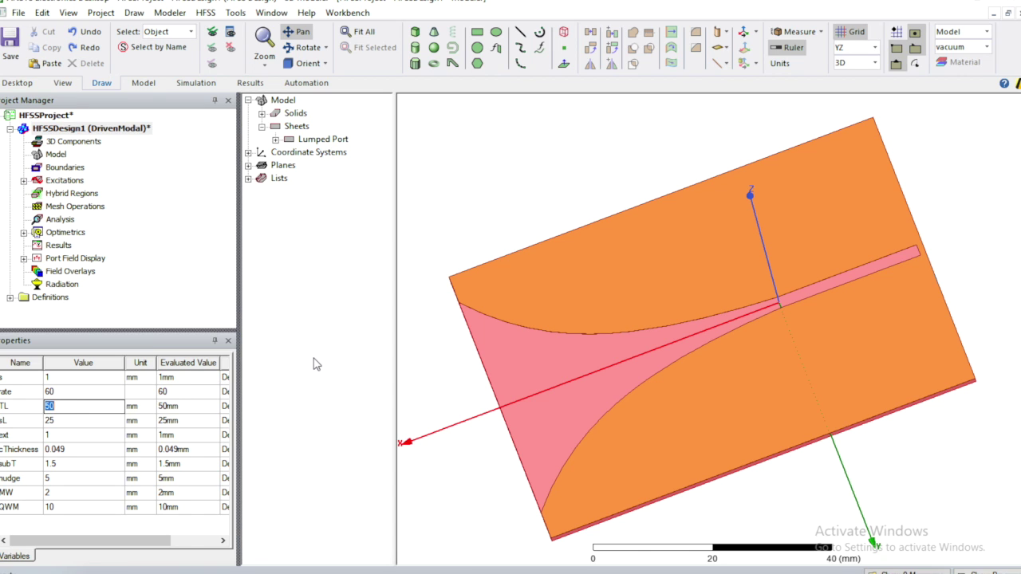
pyautogui.write('150')
pyautogui.press('Tab')
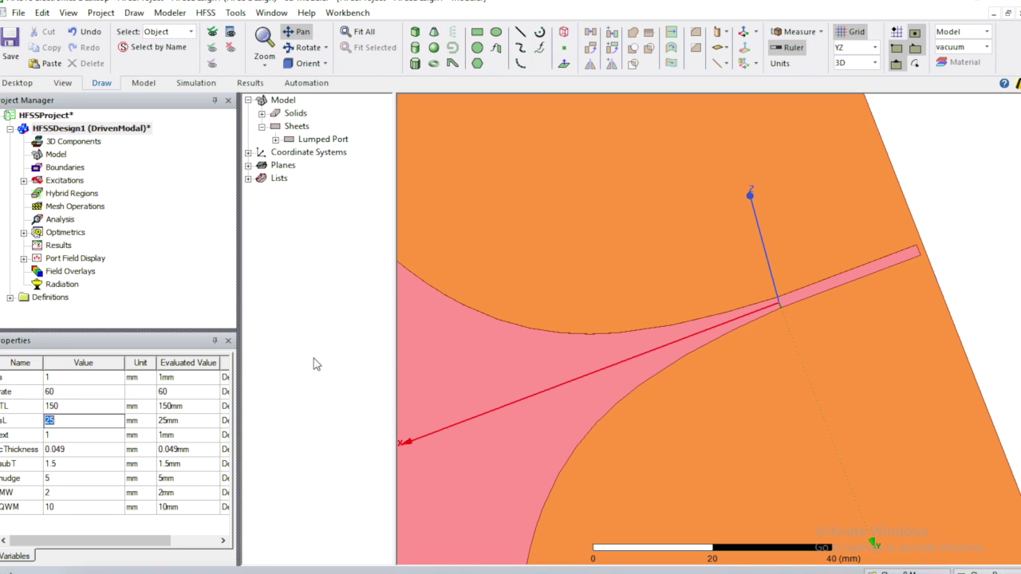
pyautogui.scroll(-5, 654, 265)
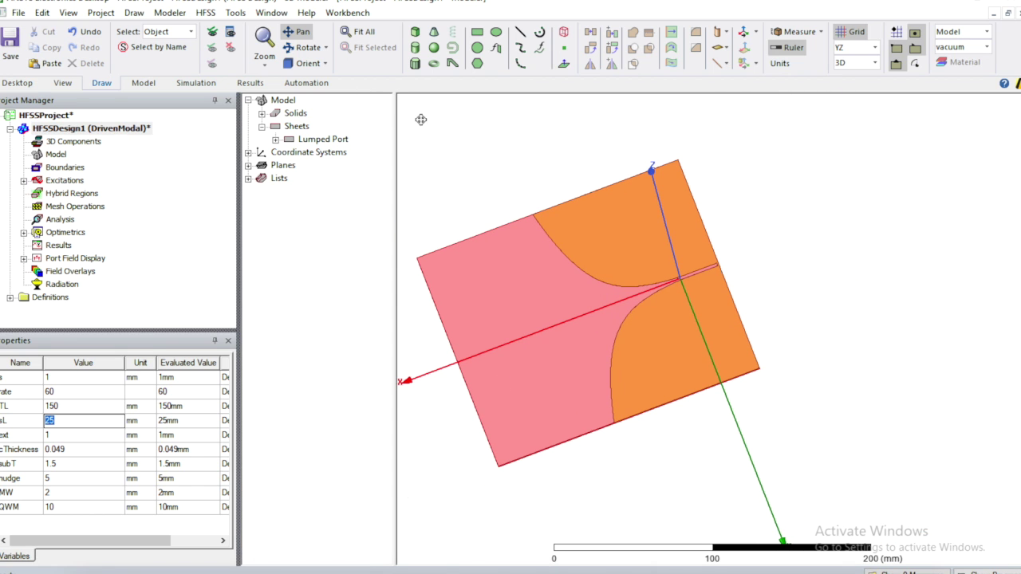
pyautogui.moveTo(495, 169); pyautogui.dragTo(537, 174)
# Set the exponential taper's rate variable to 26 and refine it to 25.
pyautogui.doubleClick(76, 394)
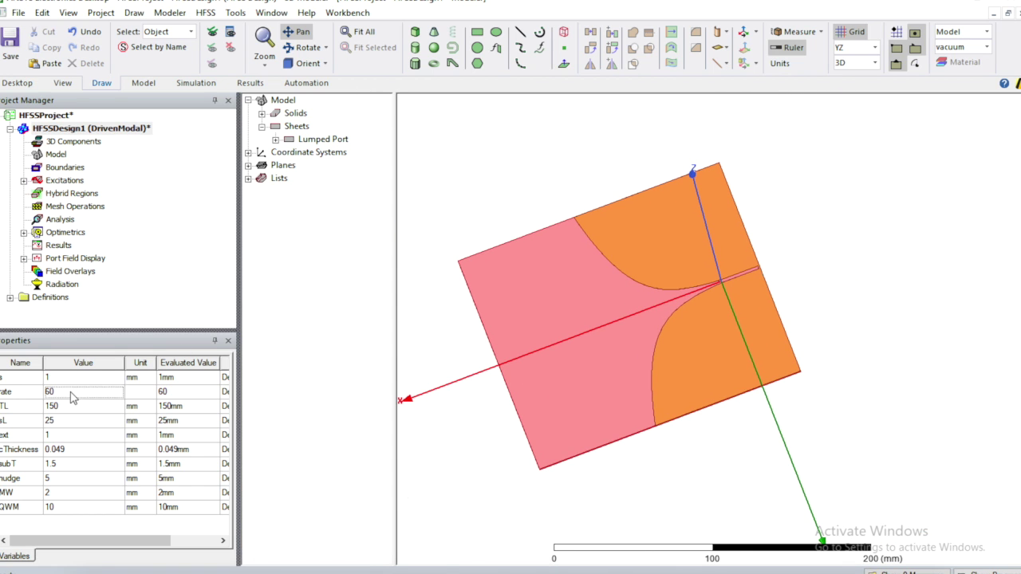
pyautogui.press('BackSpace')
pyautogui.write('26')
pyautogui.doubleClick(110, 408)
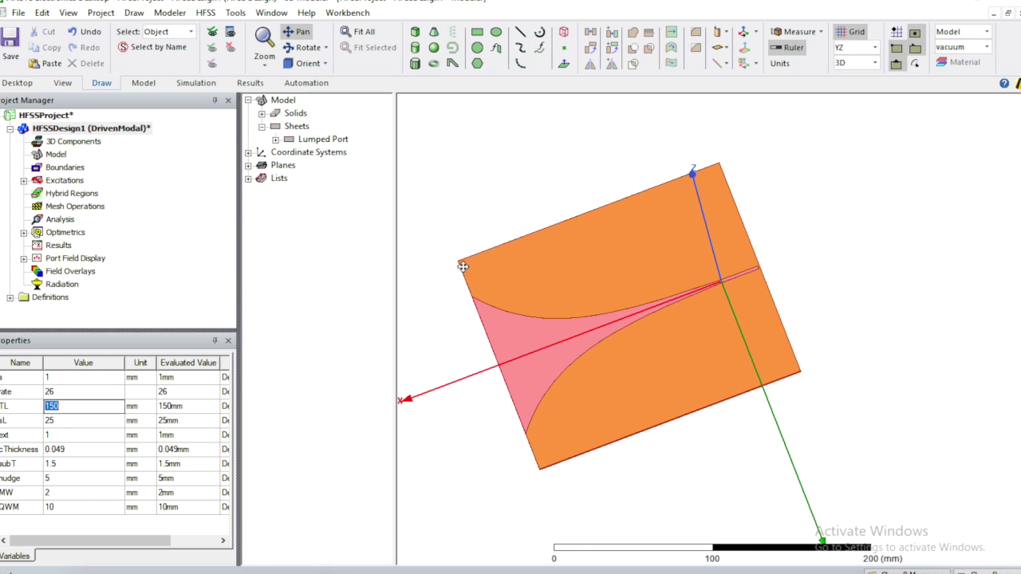
pyautogui.click(64, 392)
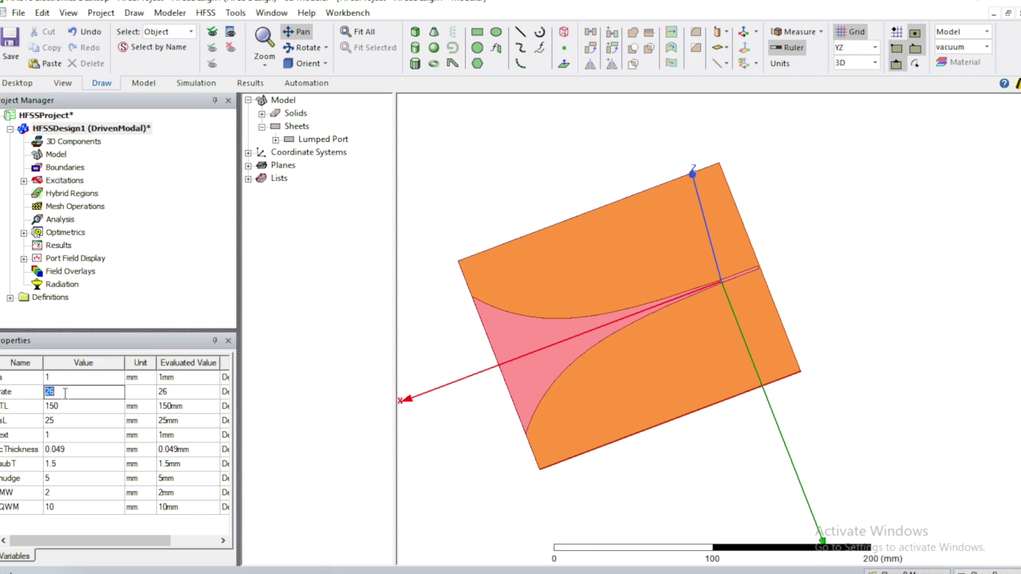
pyautogui.write('25')
pyautogui.press('Return')
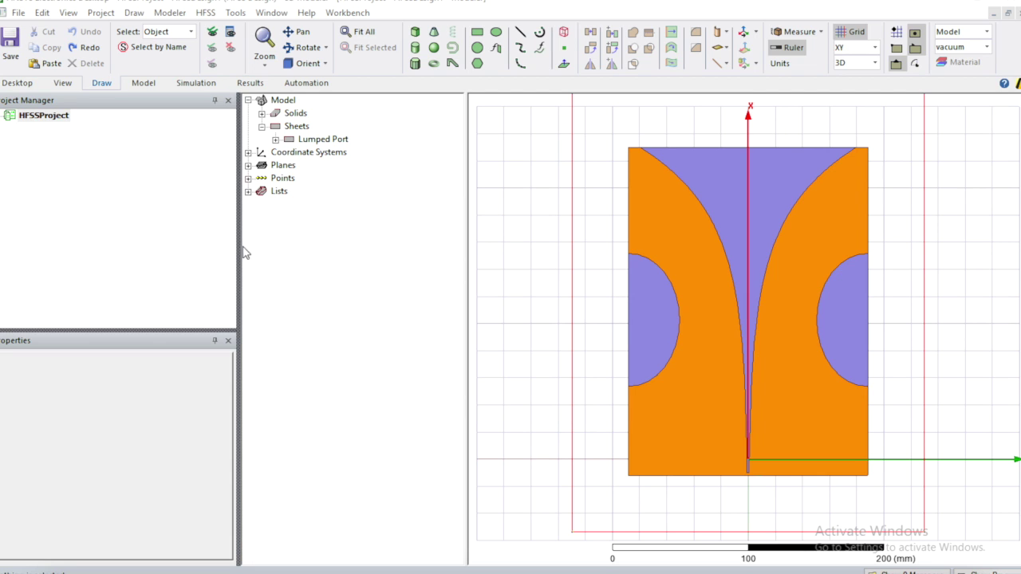
# Delete the Subtract operation of the FR4_epoxy substrate Box1 to inspect its side cutting bodies, and undo the deletion.
pyautogui.click(262, 114)
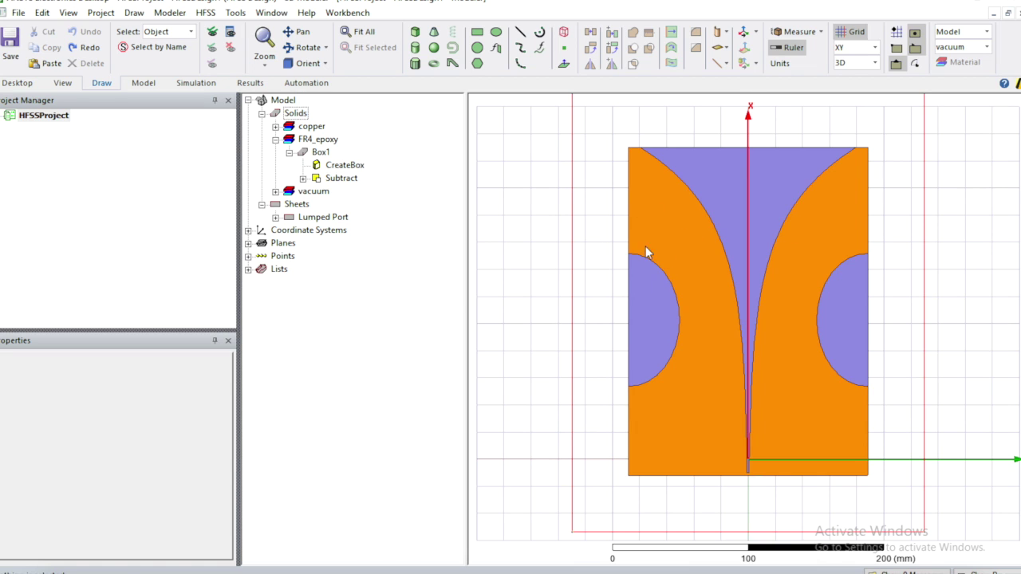
pyautogui.click(343, 180)
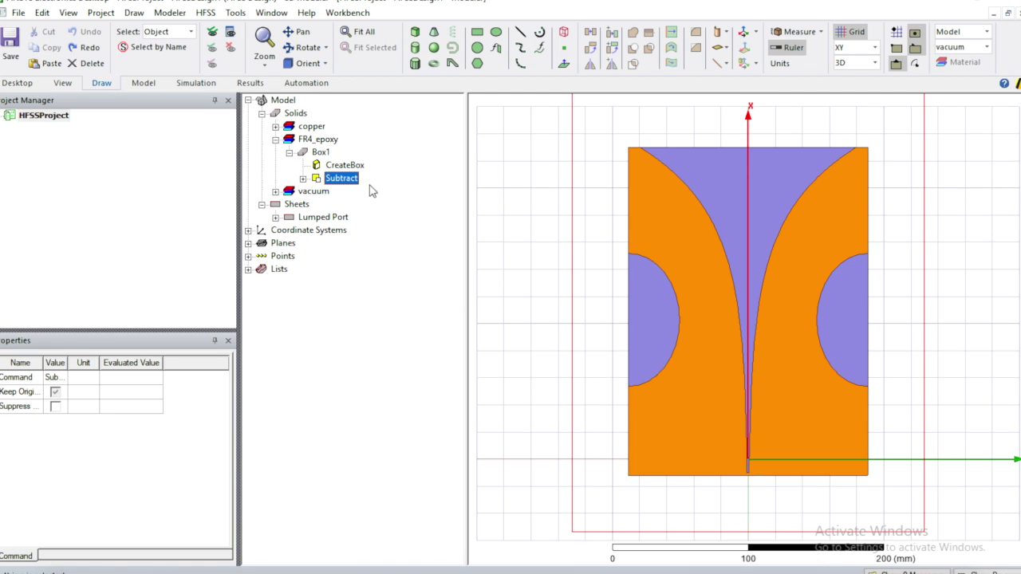
pyautogui.click(92, 64)
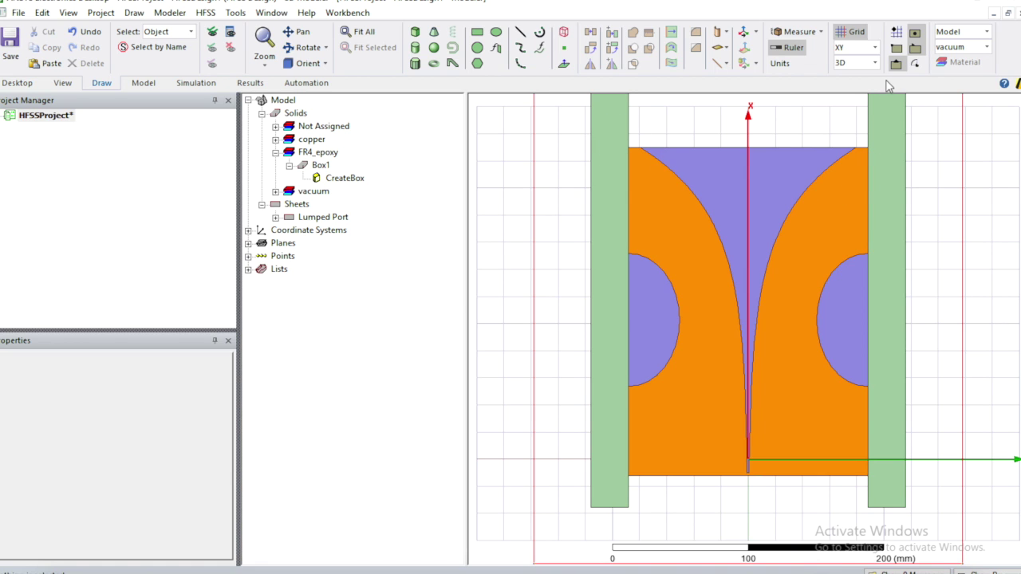
pyautogui.click(91, 36)
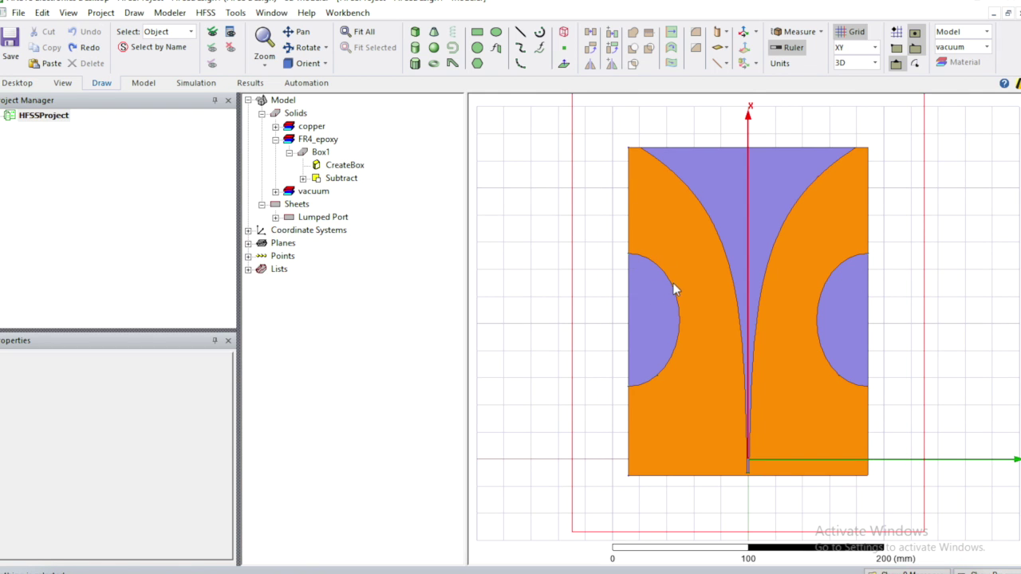
# Delete the last Subtract operation of the Copper solid to inspect the elliptical side cutouts, and undo the deletion.
pyautogui.click(275, 127)
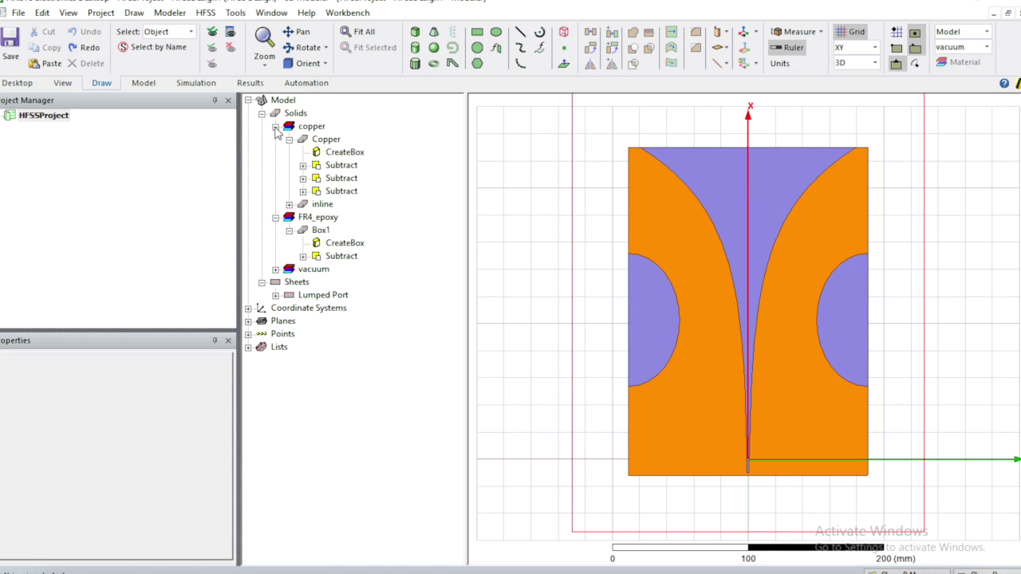
pyautogui.click(342, 192)
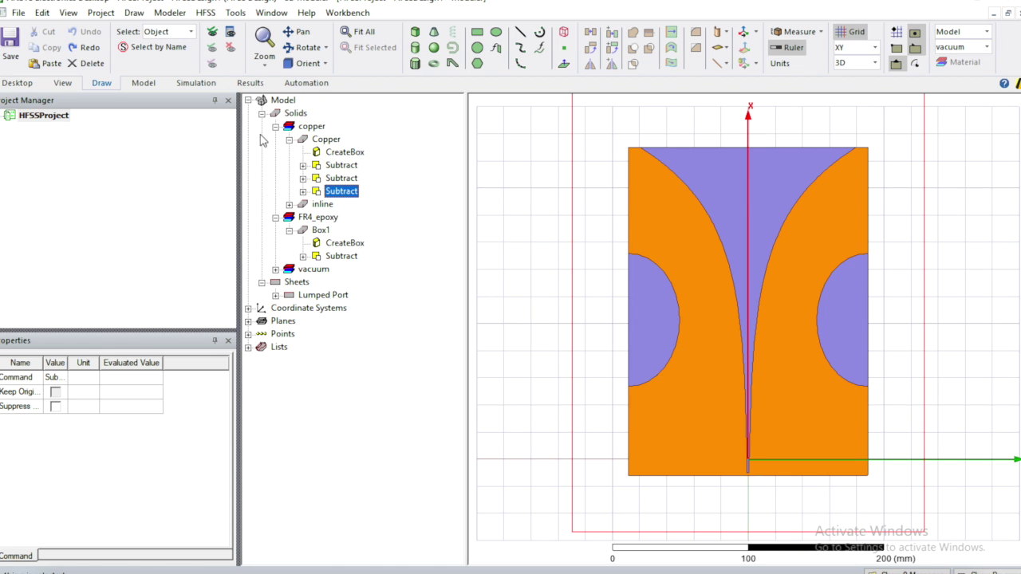
pyautogui.click(83, 63)
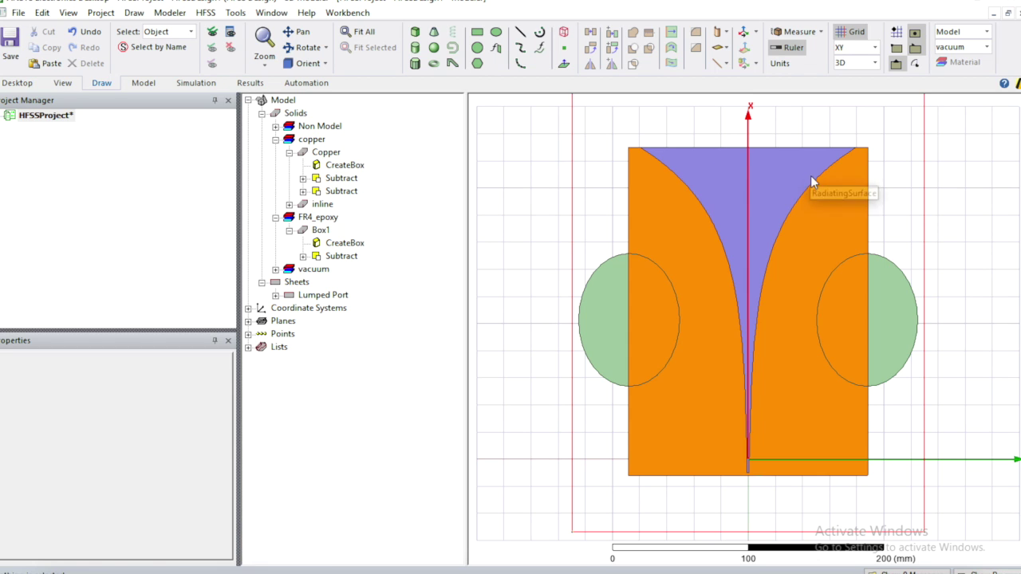
pyautogui.click(90, 33)
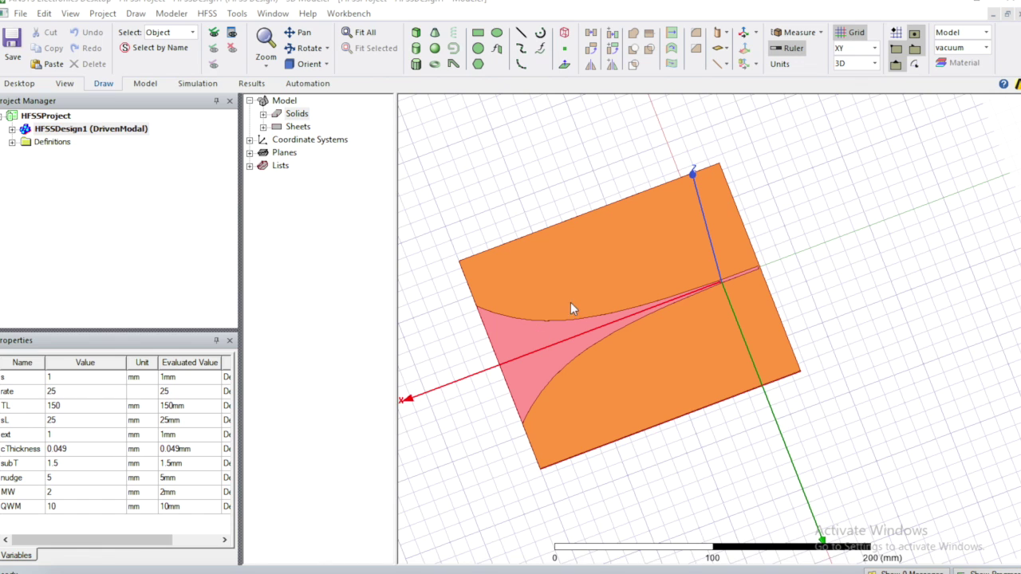
# Set the slot length variable sL to 50 mm.
pyautogui.click(61, 406)
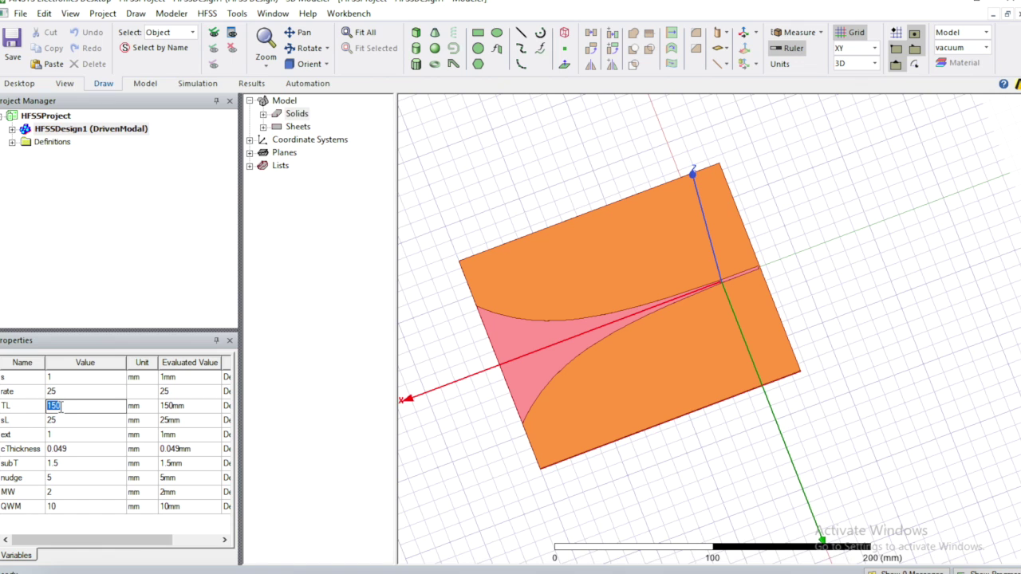
pyautogui.click(64, 423)
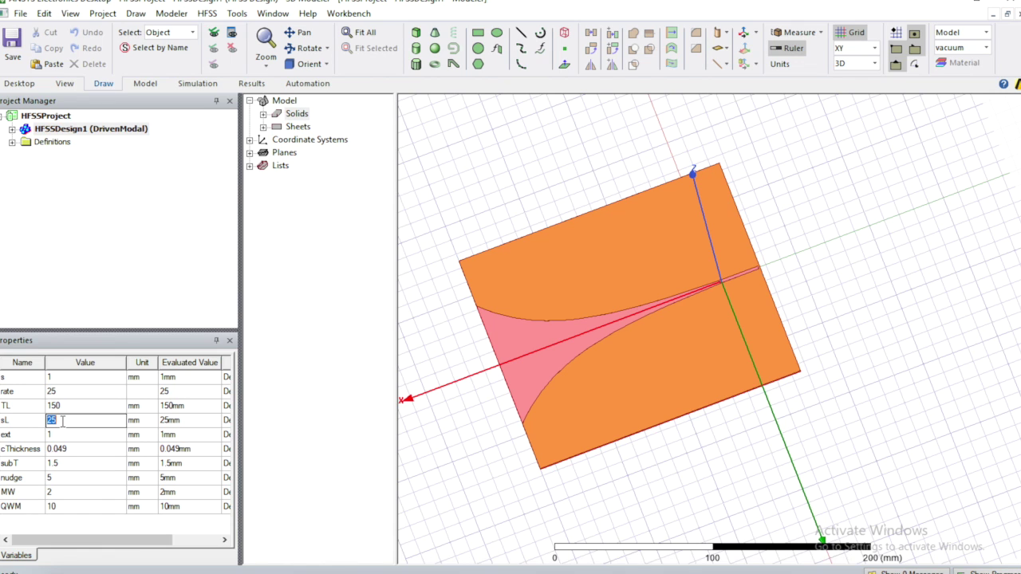
pyautogui.write('50')
pyautogui.press('Return')
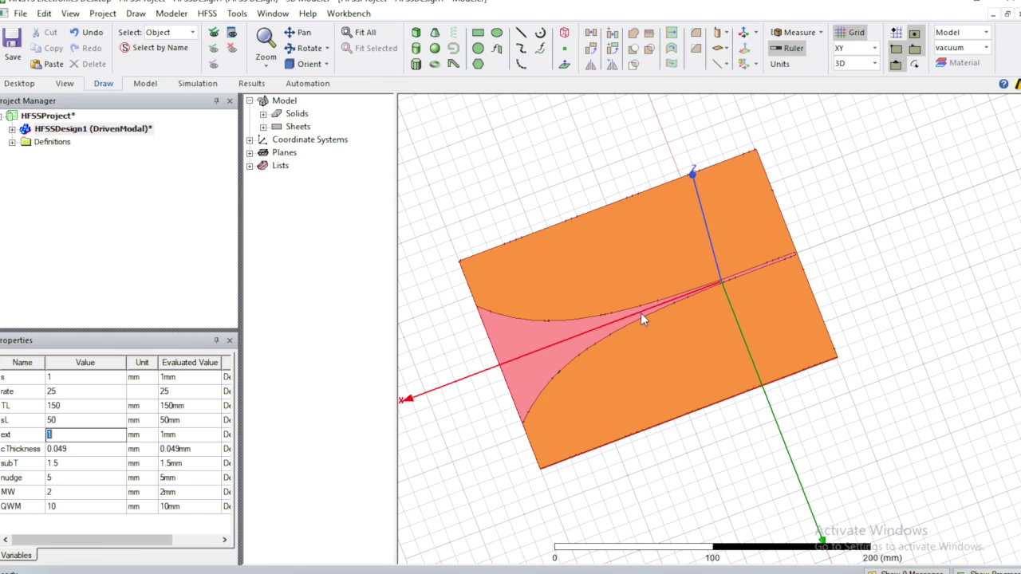
# Examine the L-shaped feed from above, expand the Solids and Sheets groups, and look at the tapered slot from below.
pyautogui.click(86, 421)
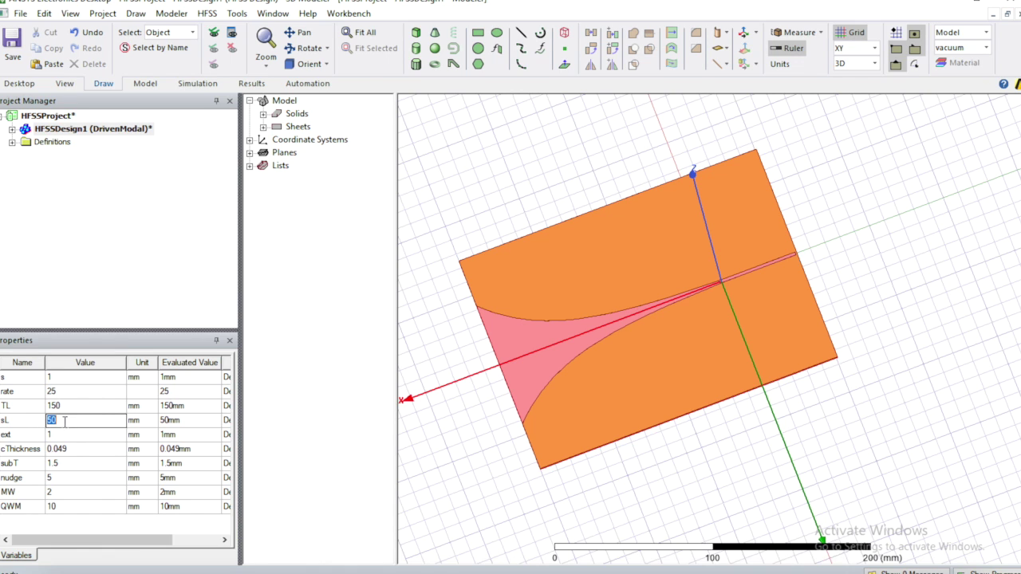
pyautogui.click(308, 64)
pyautogui.click(311, 80)
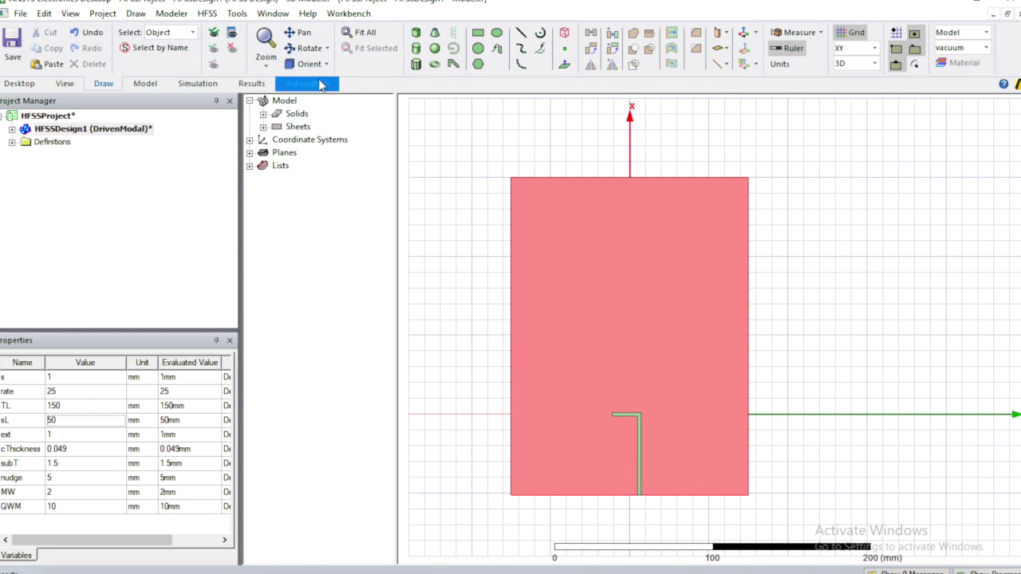
pyautogui.click(263, 114)
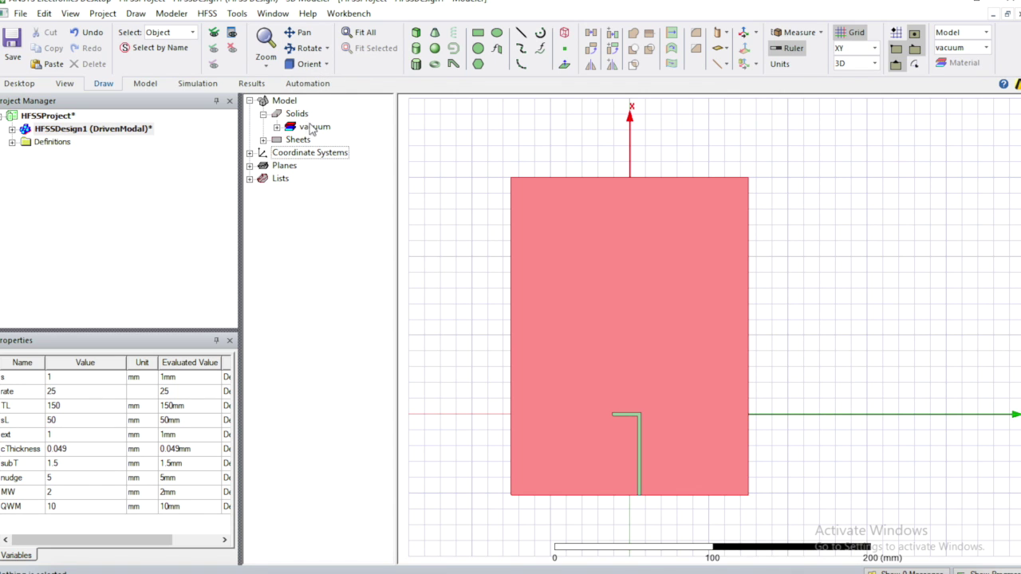
pyautogui.click(263, 140)
pyautogui.click(263, 115)
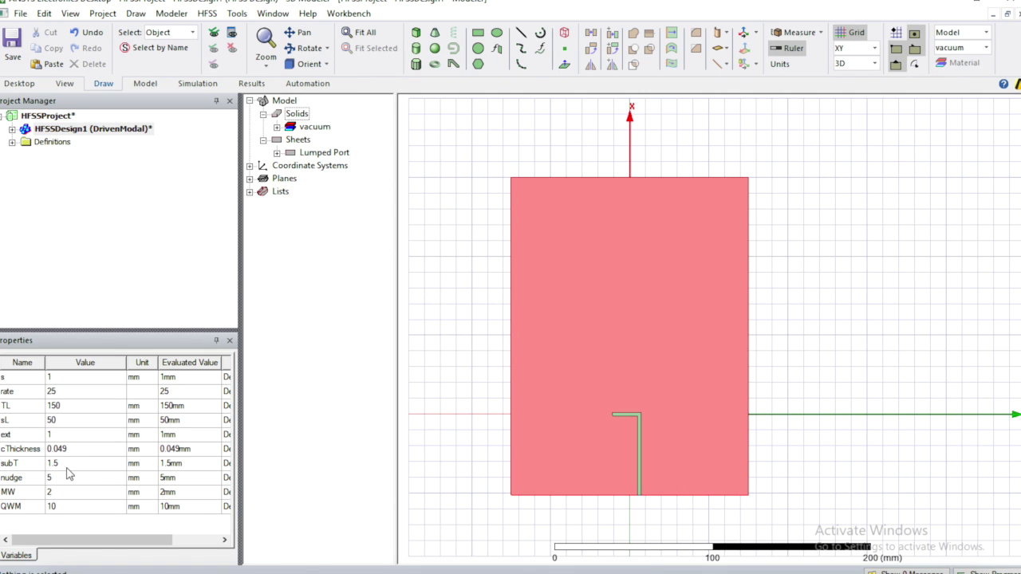
pyautogui.click(310, 65)
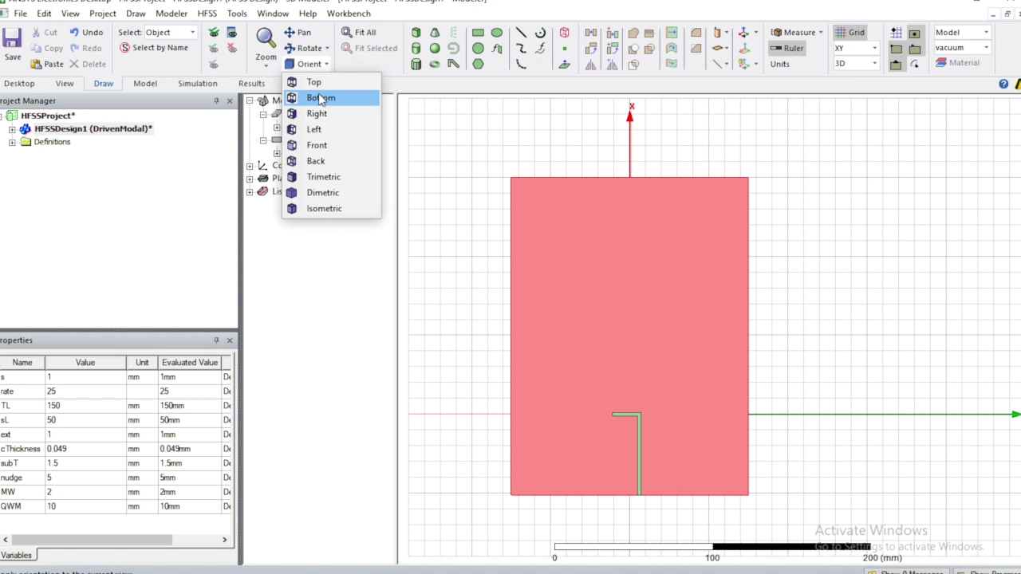
pyautogui.click(321, 98)
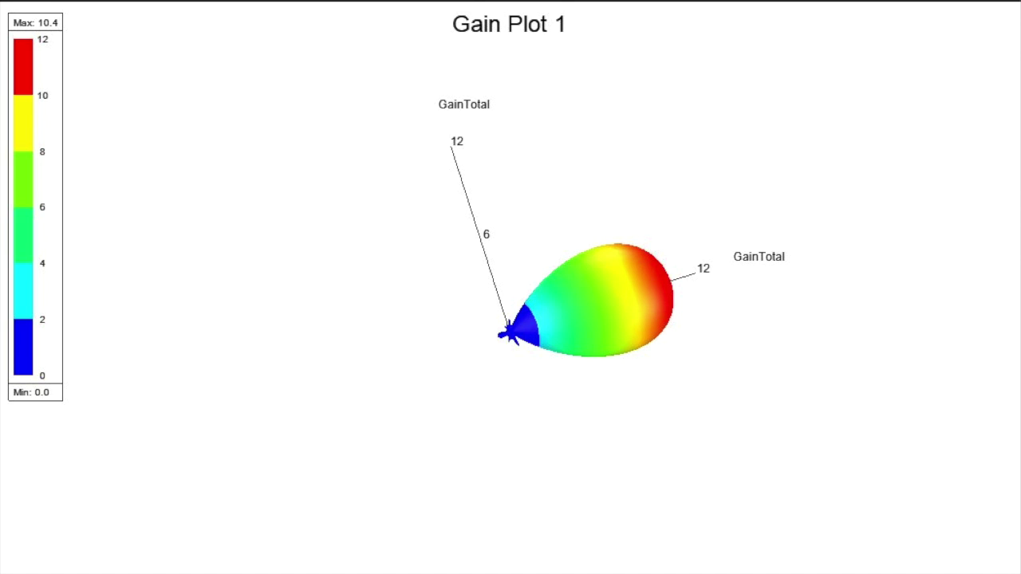
pyautogui.press('Right')
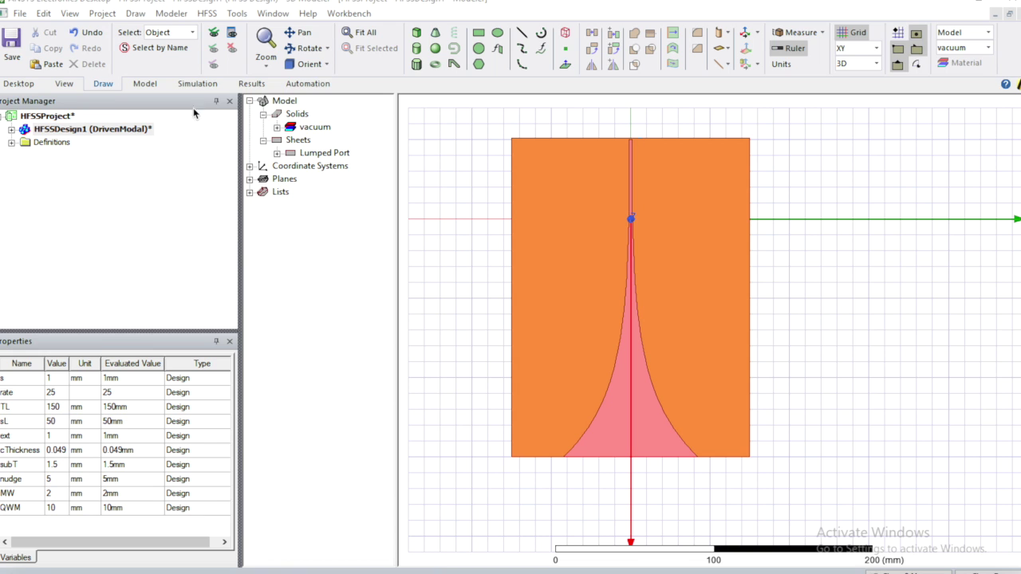
# Try a taper length TL of 175 mm while viewing the antenna from the feed side.
pyautogui.click(308, 49)
pyautogui.moveTo(720, 171); pyautogui.dragTo(444, 215)
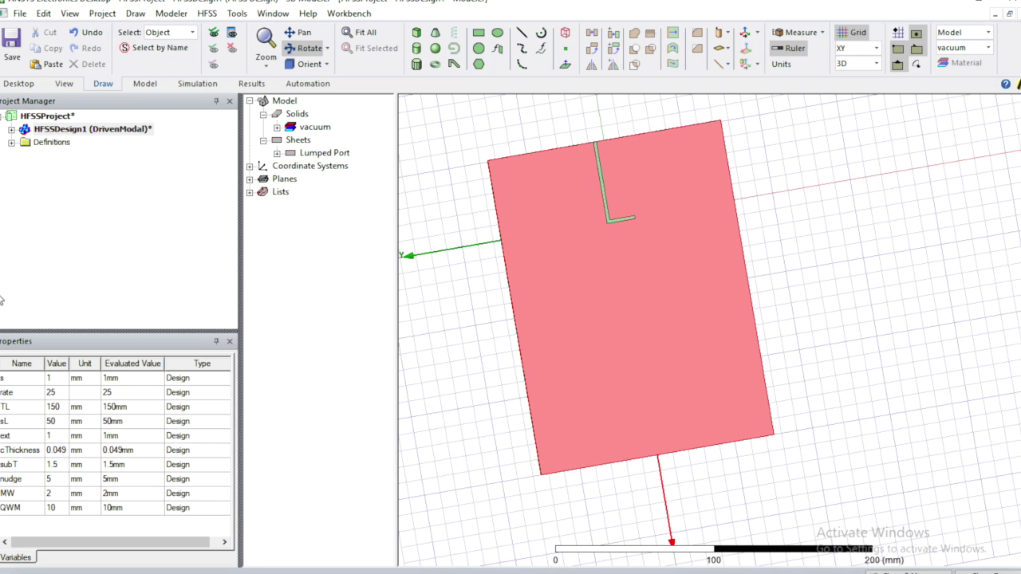
pyautogui.doubleClick(52, 408)
pyautogui.write('2')
pyautogui.write('17')
pyautogui.press('Return')
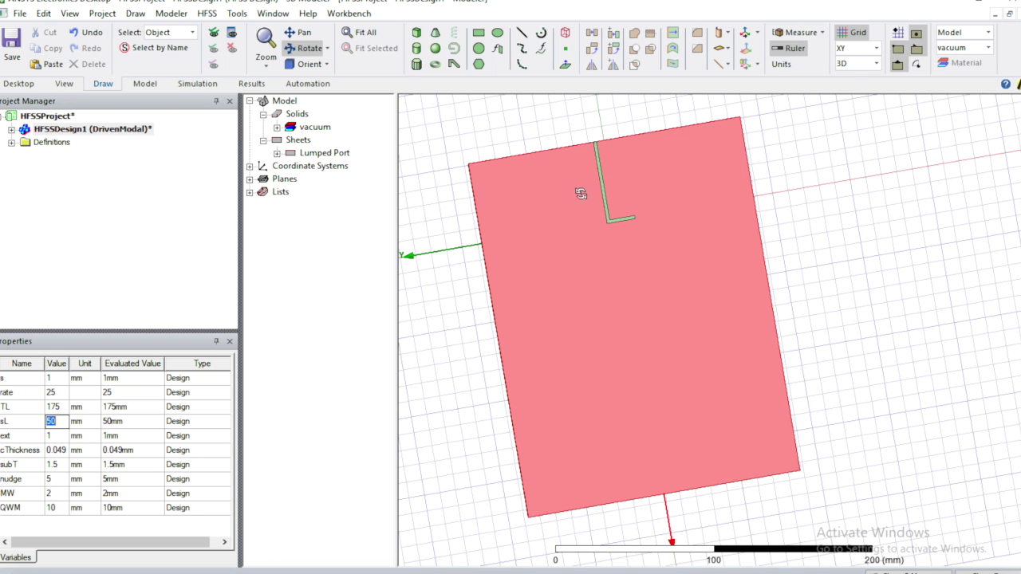
# Set the taper length variable TL to 100 mm.
pyautogui.click(53, 407)
pyautogui.write('100')
pyautogui.press('Return')
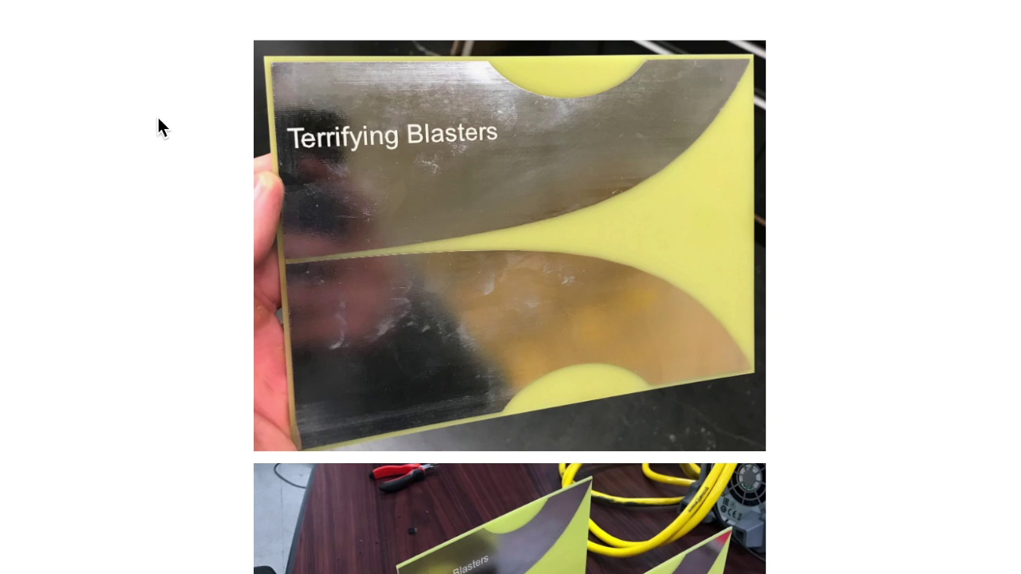
pyautogui.scroll(-3, 204, 187)
pyautogui.scroll(-3, 201, 192)
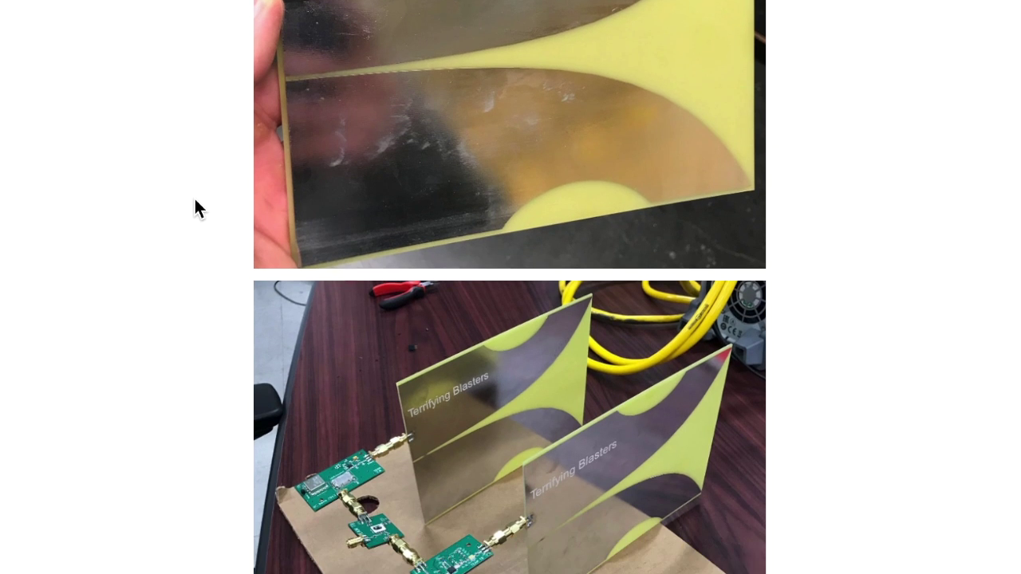